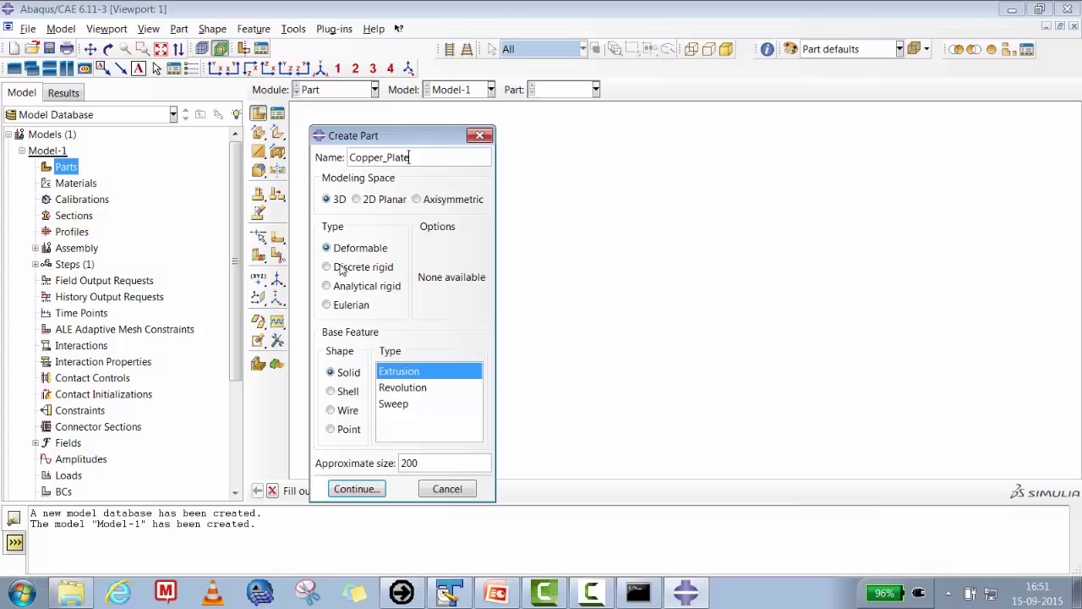
# Step: Set the approximate size to 15 and create Copper_Plate as a 3D deformable solid extrusion part
pyautogui.moveTo(414, 463); pyautogui.dragTo(390, 461)
pyautogui.write('15')
pyautogui.click(357, 490)
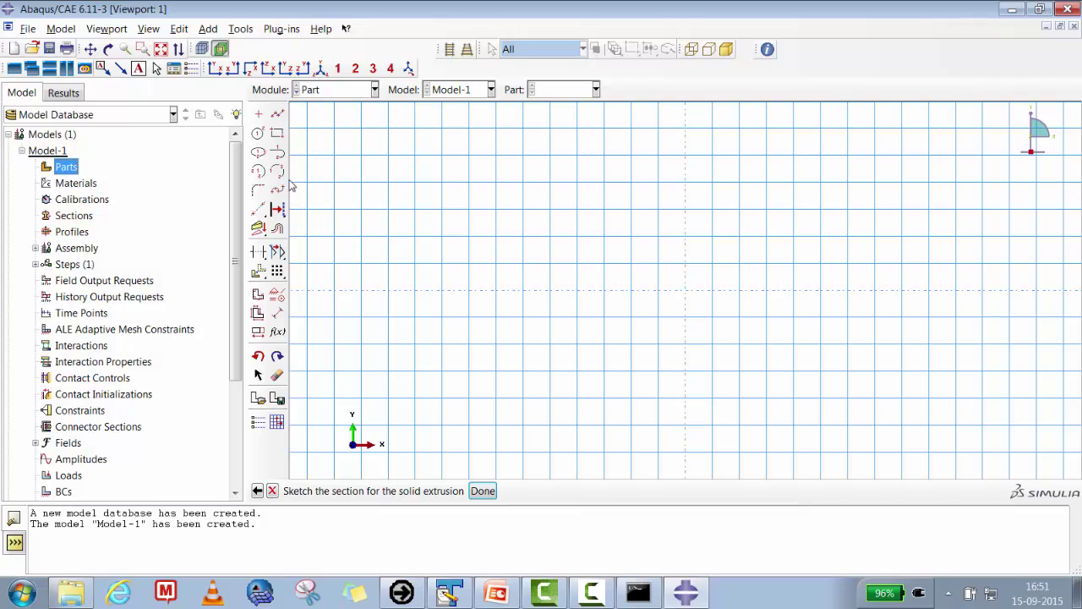
# Step: Sketch a rectangle about 10 by 1.5 units, starting from the corner at (-4, 1)
pyautogui.click(278, 135)
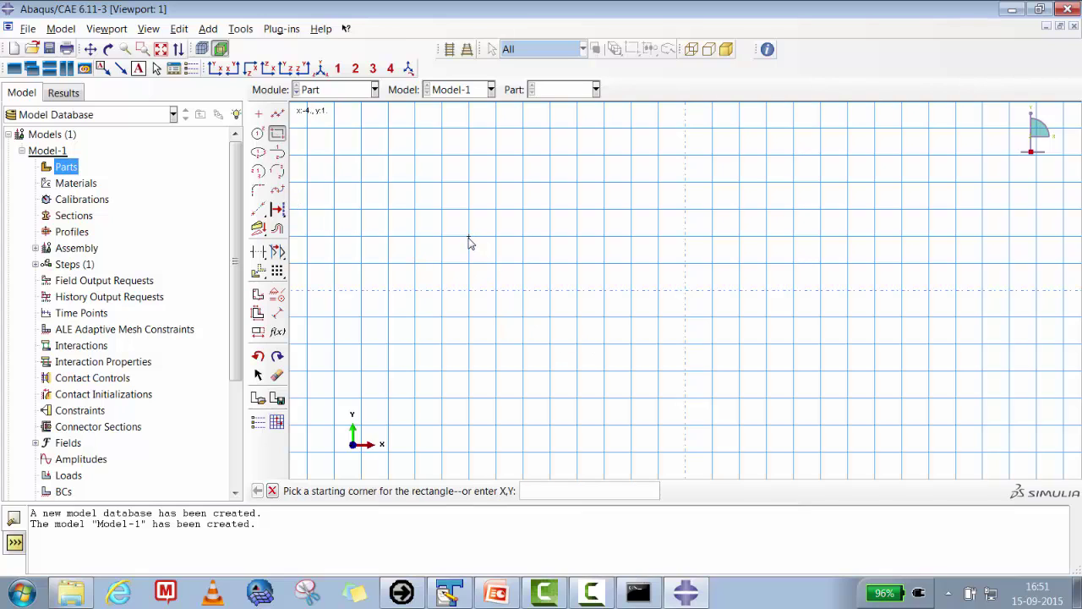
pyautogui.click(470, 243)
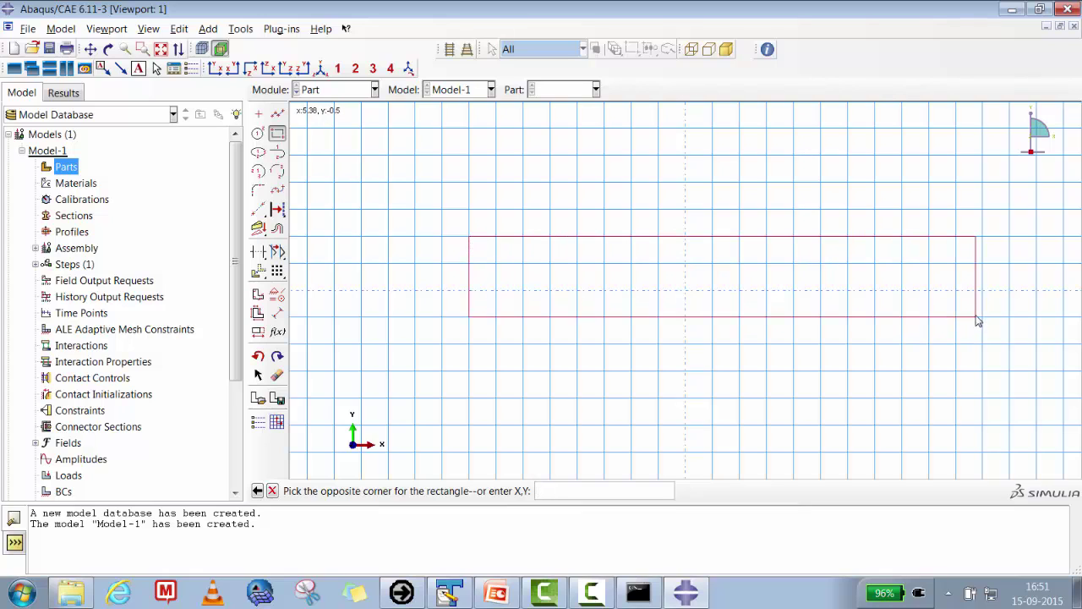
pyautogui.click(1007, 315)
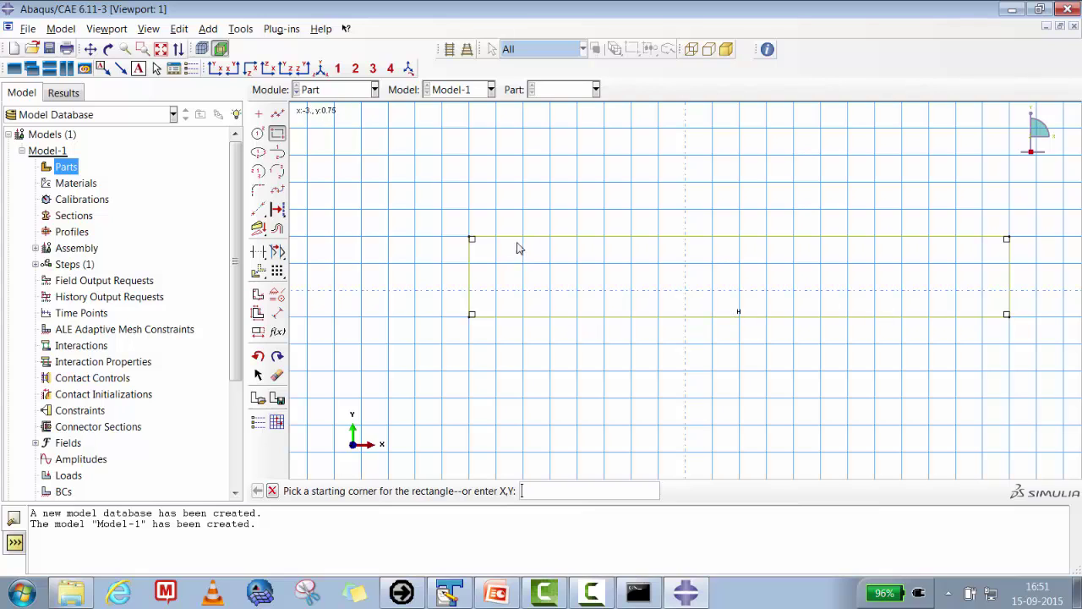
pyautogui.click(277, 313)
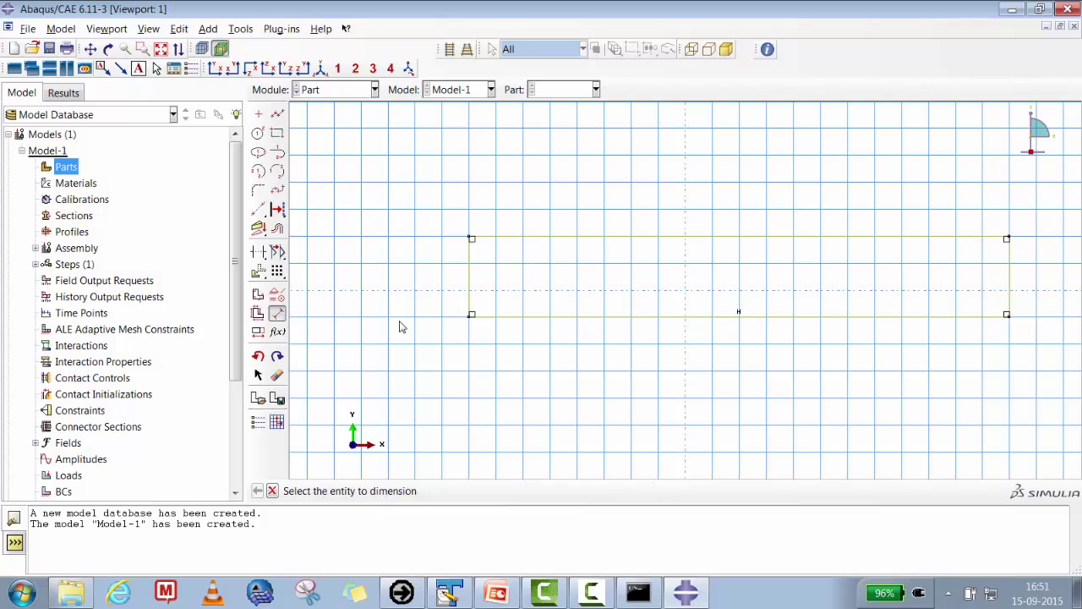
pyautogui.click(739, 319)
pyautogui.click(737, 340)
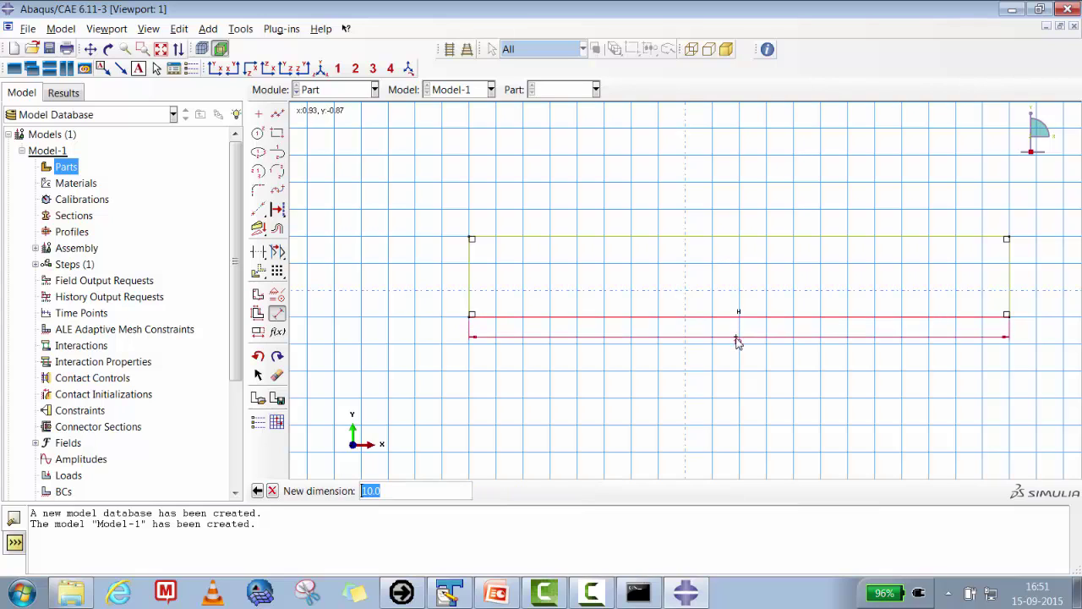
pyautogui.click(278, 313)
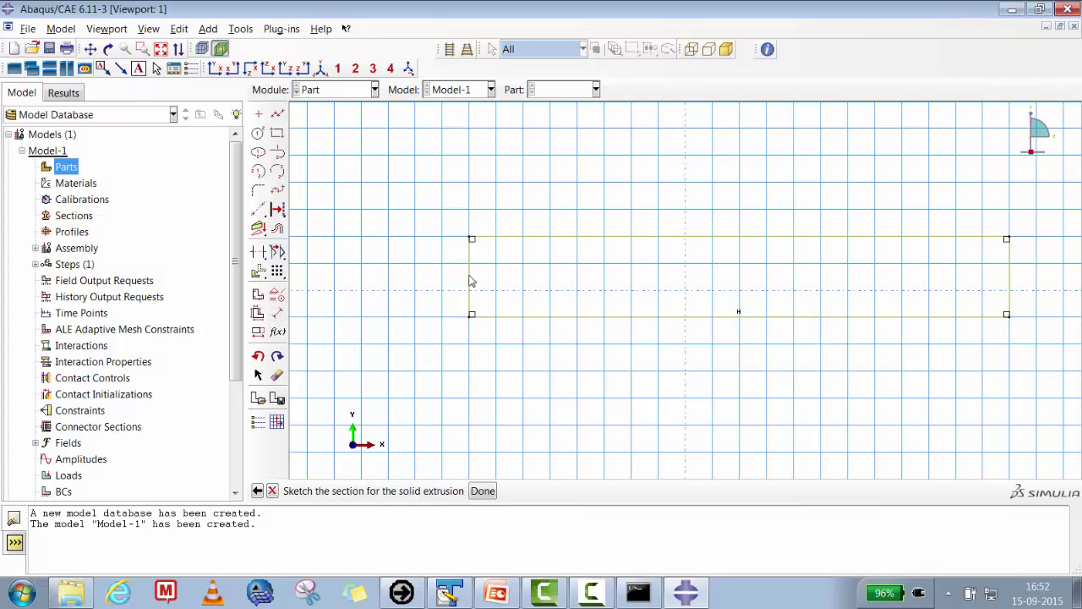
# Step: Dimension the rectangle's lower horizontal edge with a length of 10
pyautogui.click(277, 313)
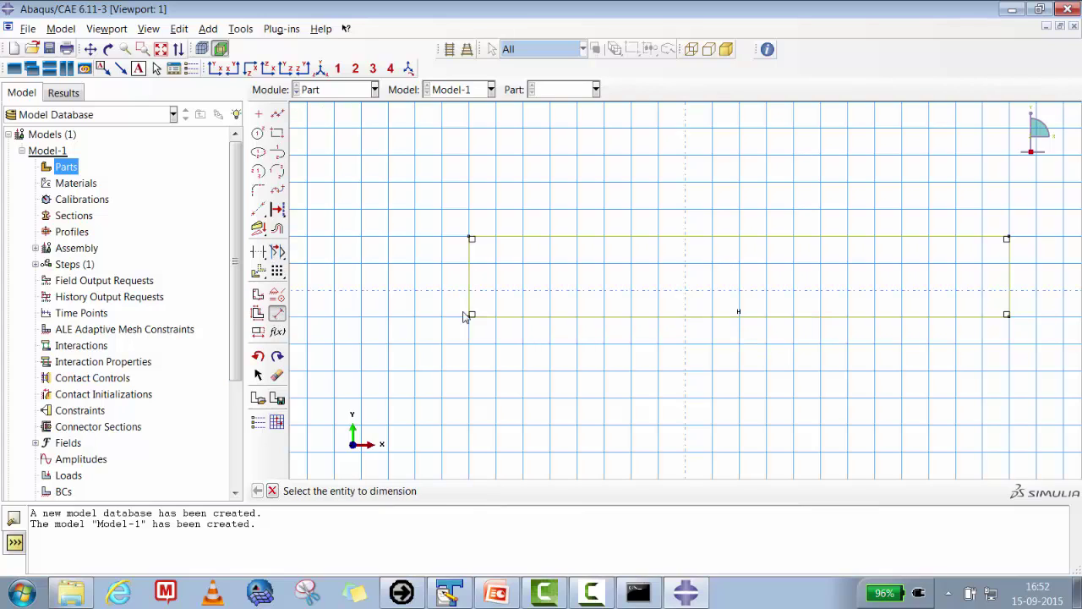
pyautogui.click(695, 318)
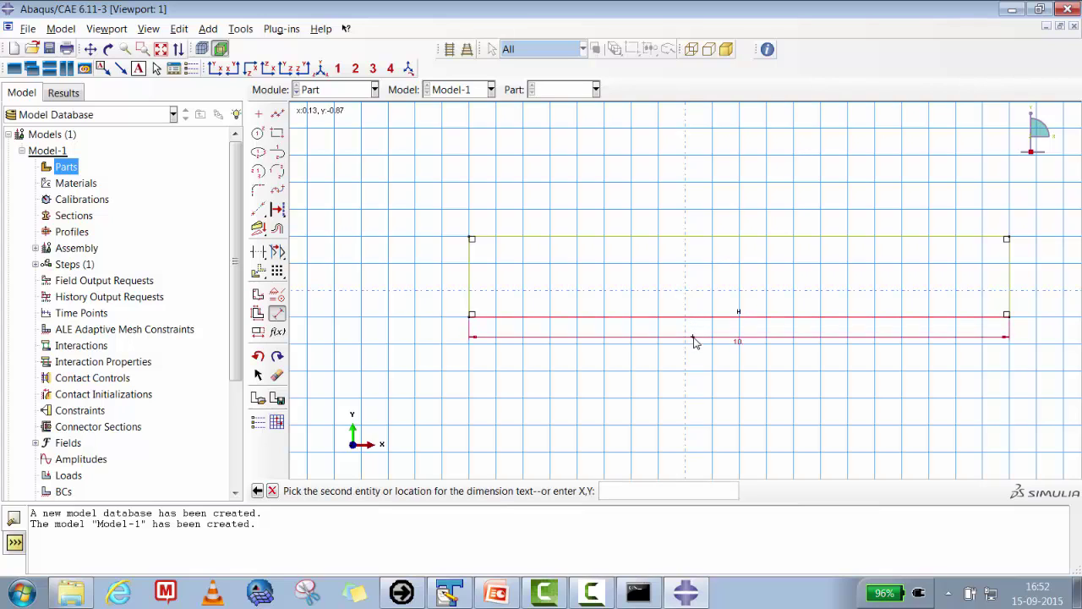
pyautogui.click(697, 342)
pyautogui.click(414, 491)
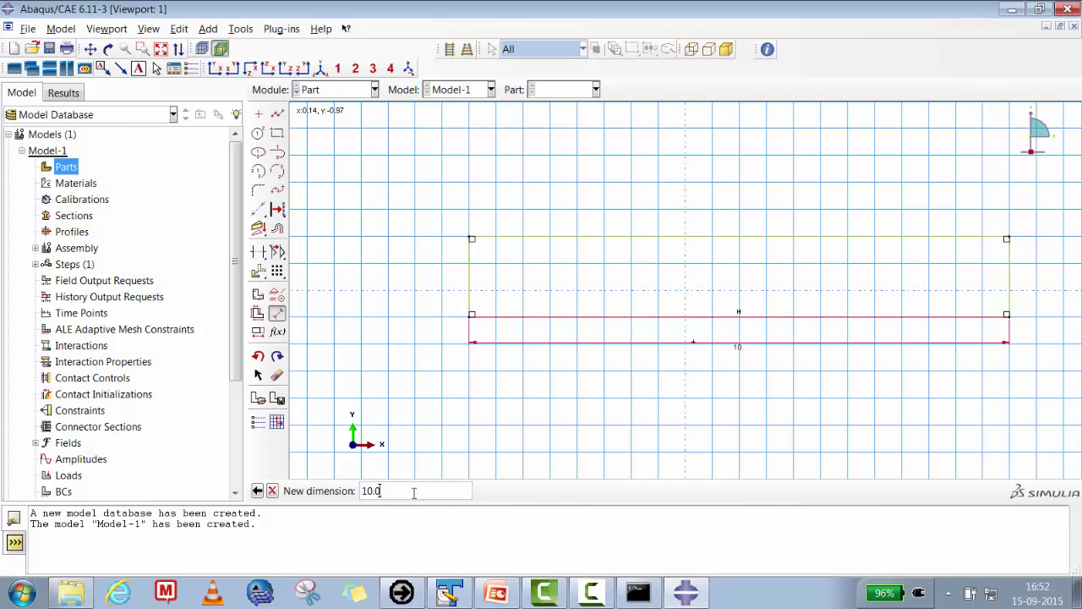
pyautogui.press('Return')
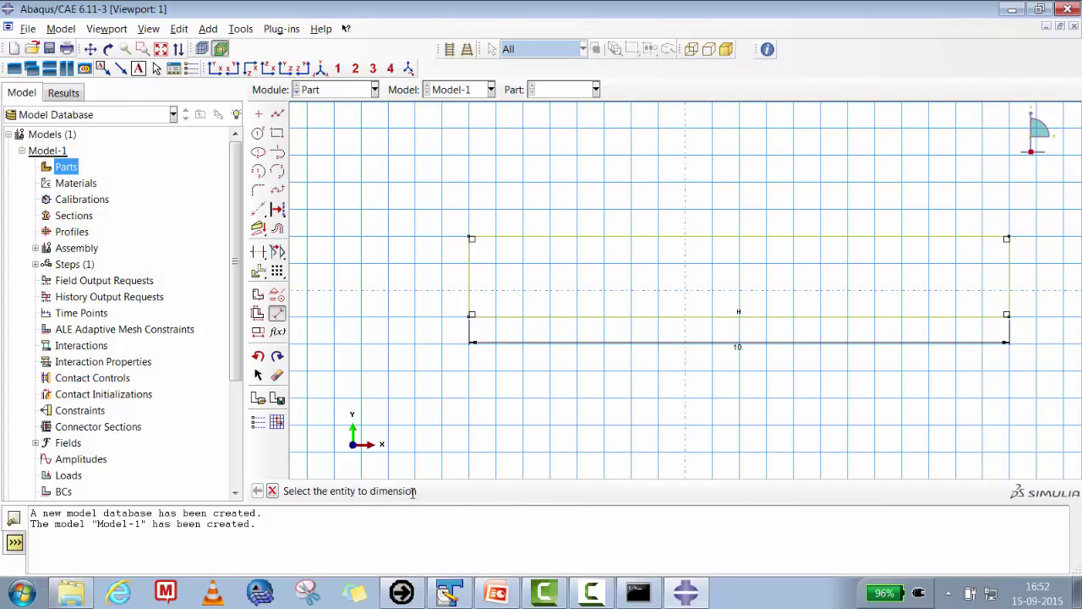
# Step: Dimension the rectangle's left vertical edge and set its height to 1
pyautogui.click(471, 284)
pyautogui.click(431, 285)
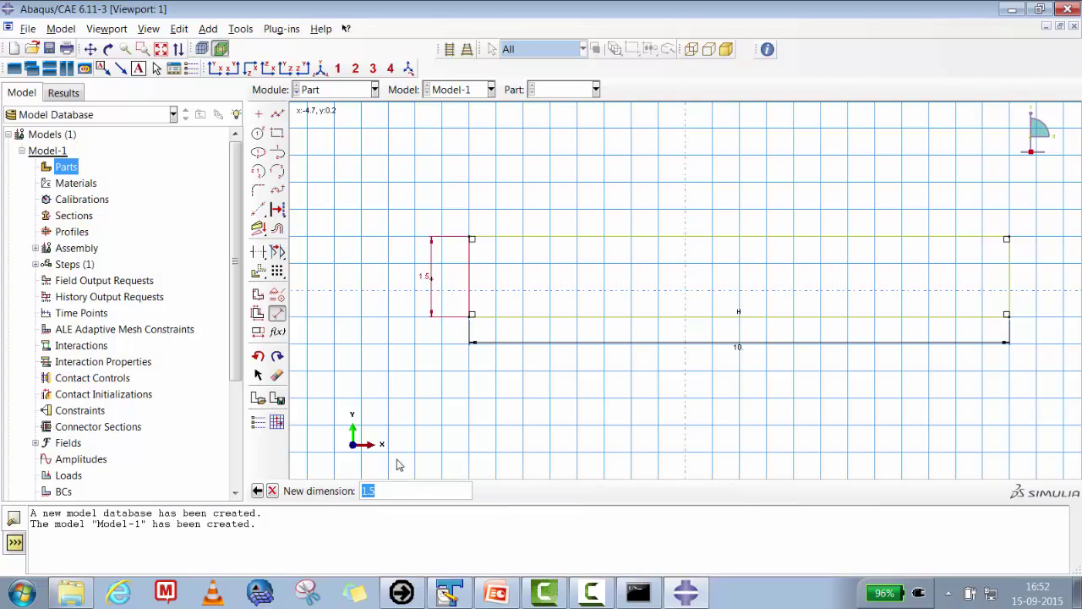
pyautogui.write('1')
pyautogui.press('Return')
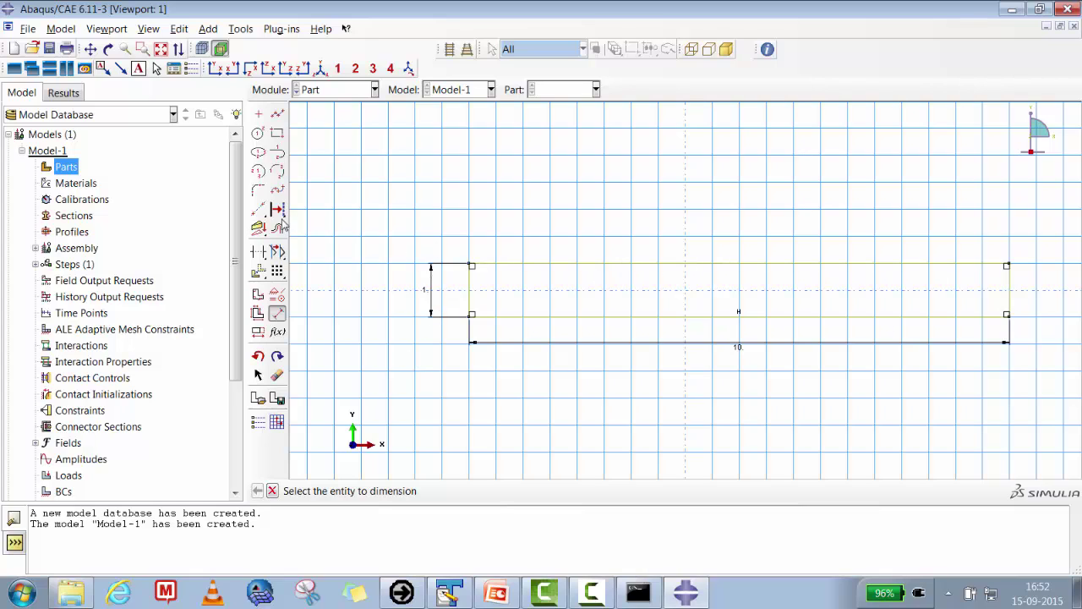
pyautogui.click(272, 492)
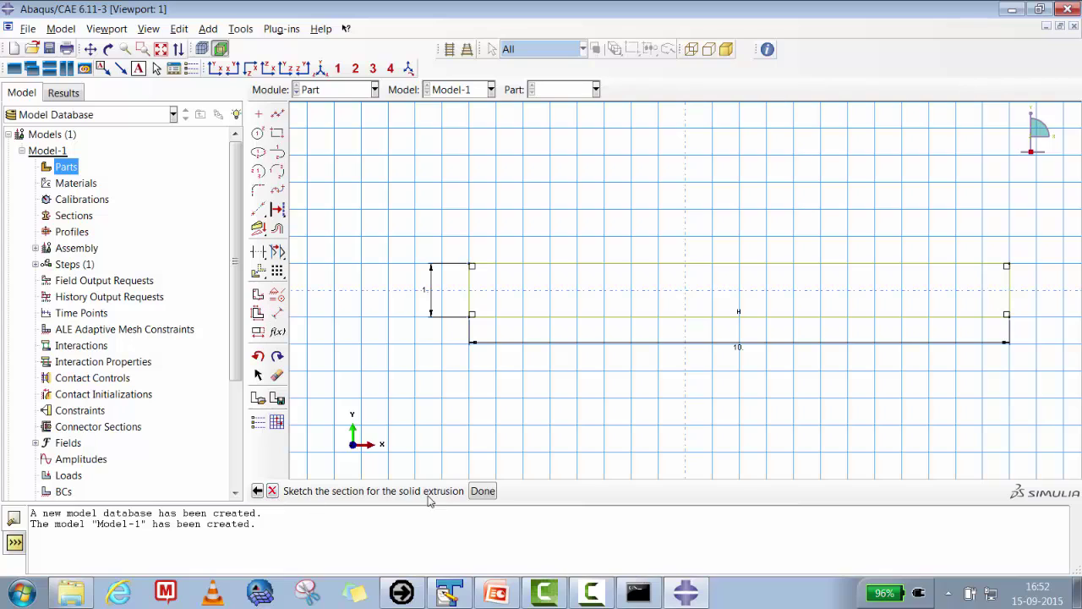
# Step: Finish the sketch and extrude the section to a depth equal to its length, forming a square plate
pyautogui.click(482, 491)
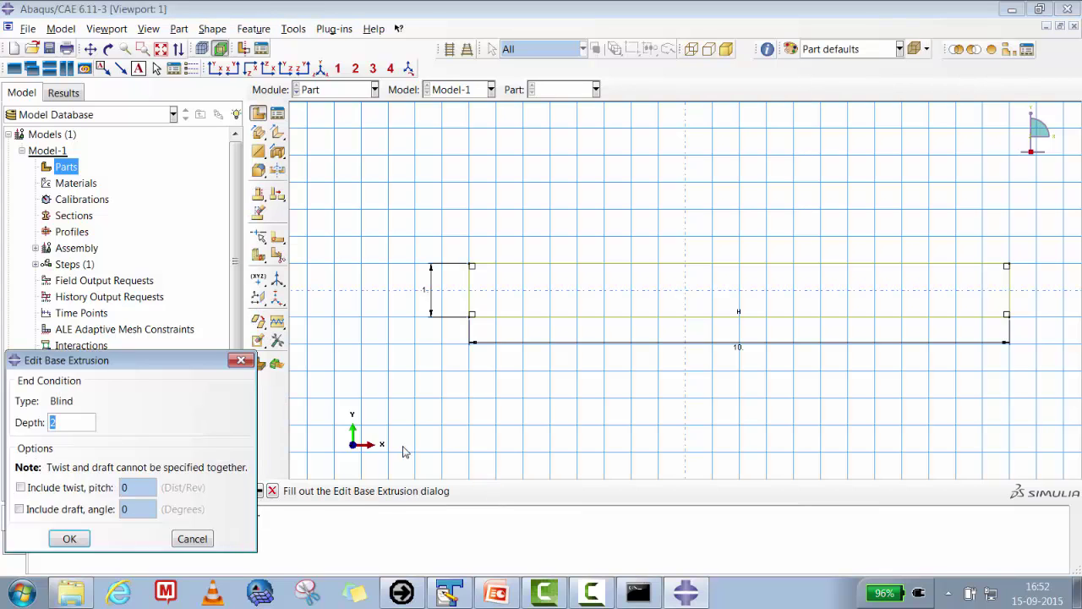
pyautogui.moveTo(166, 366); pyautogui.dragTo(542, 268)
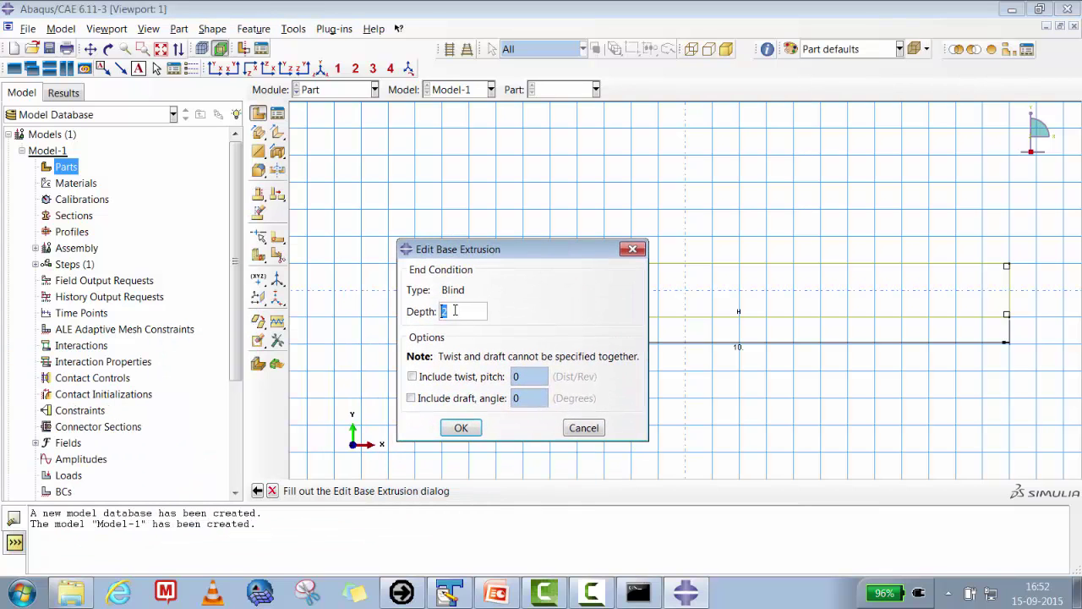
pyautogui.write('0')
pyautogui.click(461, 428)
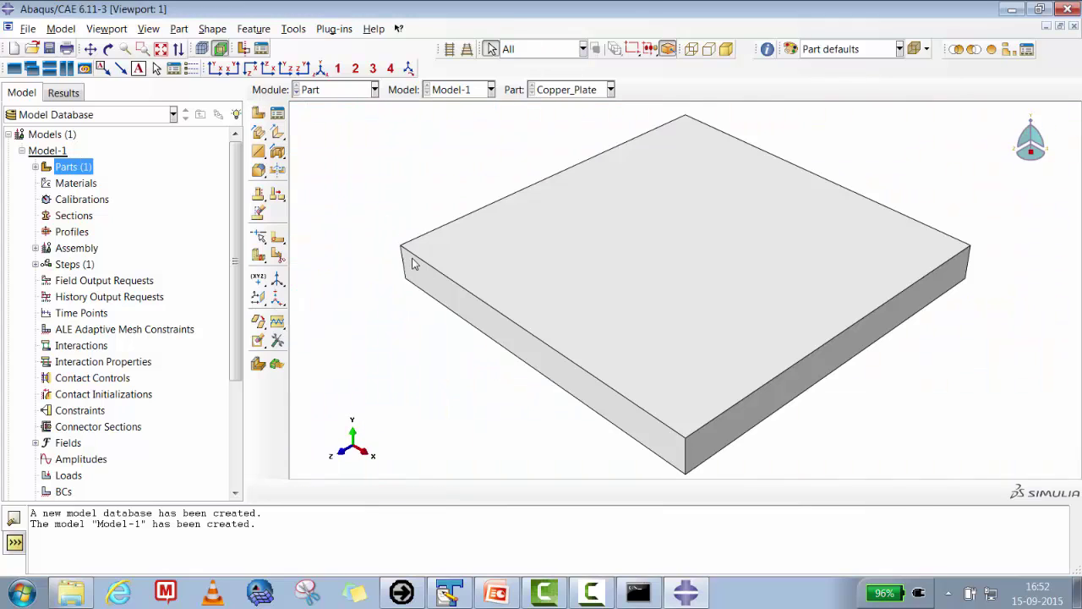
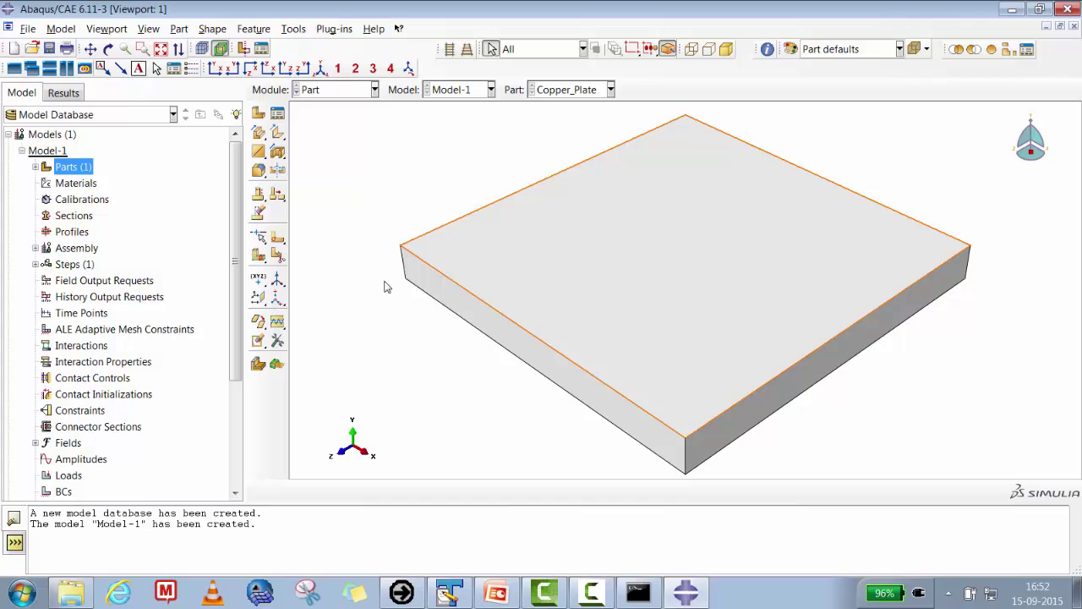
# Step: Start a new material definition named Copper
pyautogui.click(35, 166)
pyautogui.rightClick(69, 205)
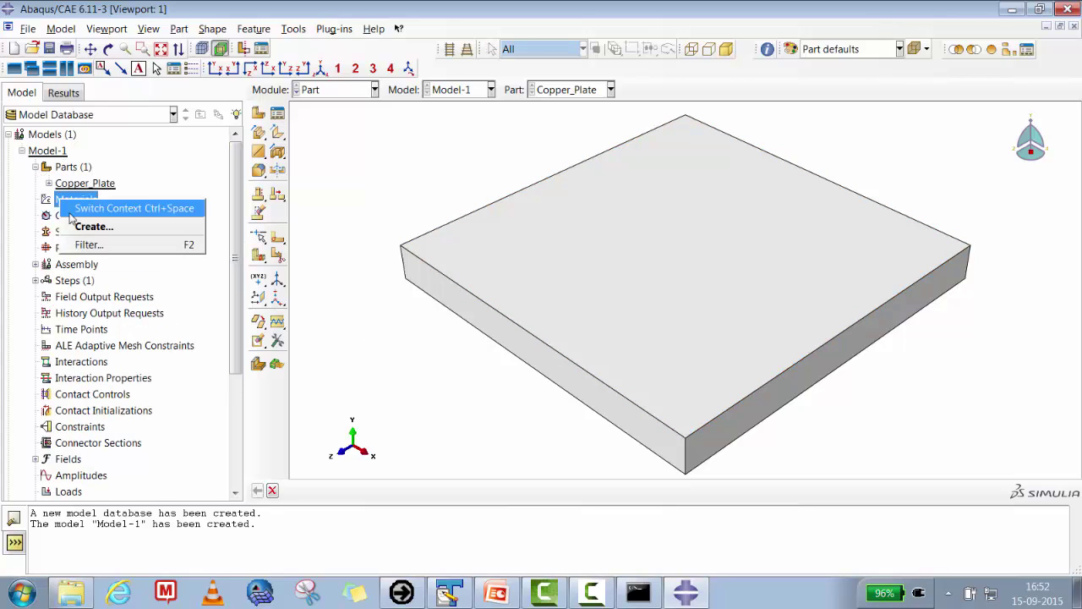
pyautogui.click(91, 225)
pyautogui.moveTo(296, 163); pyautogui.dragTo(629, 111)
pyautogui.write('Copper')
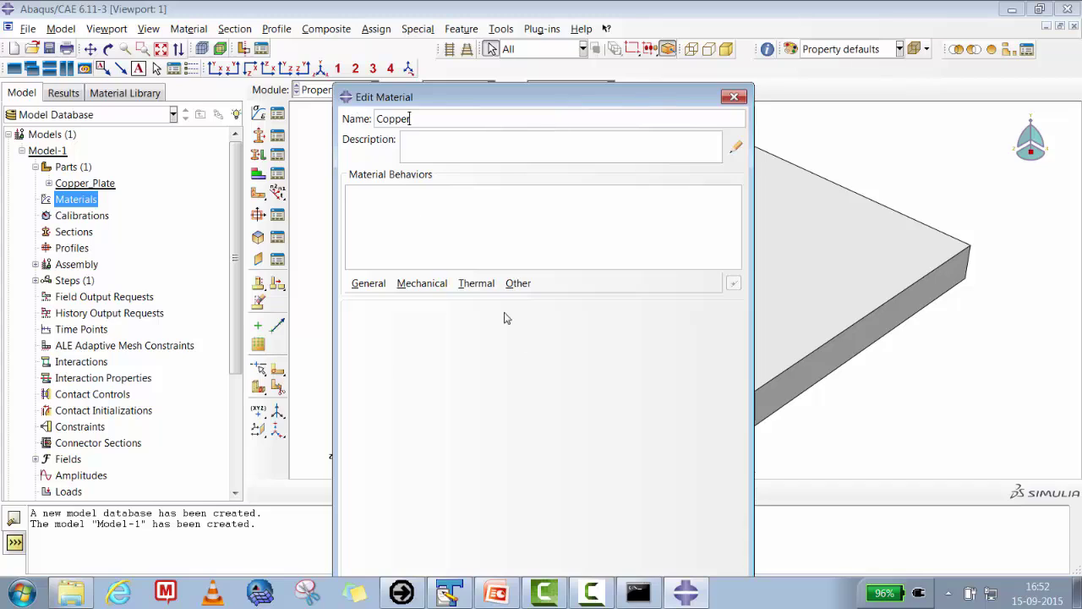
# Step: Give the Copper material an isotropic thermal conductivity of 400 and save the material
pyautogui.click(474, 283)
pyautogui.click(497, 301)
pyautogui.click(385, 426)
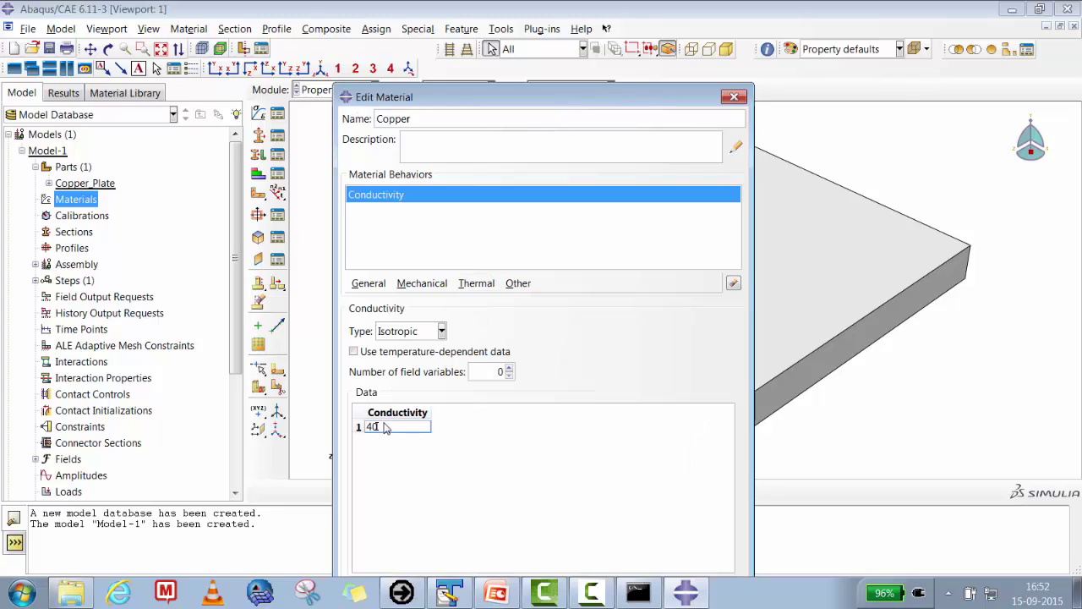
pyautogui.moveTo(492, 96); pyautogui.dragTo(500, 23)
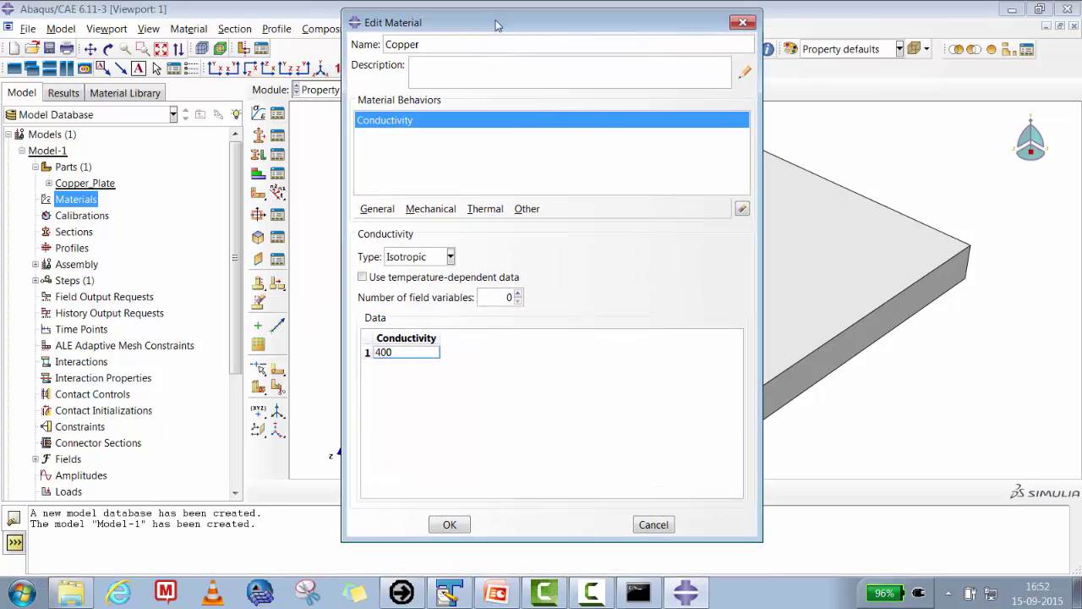
pyautogui.click(446, 525)
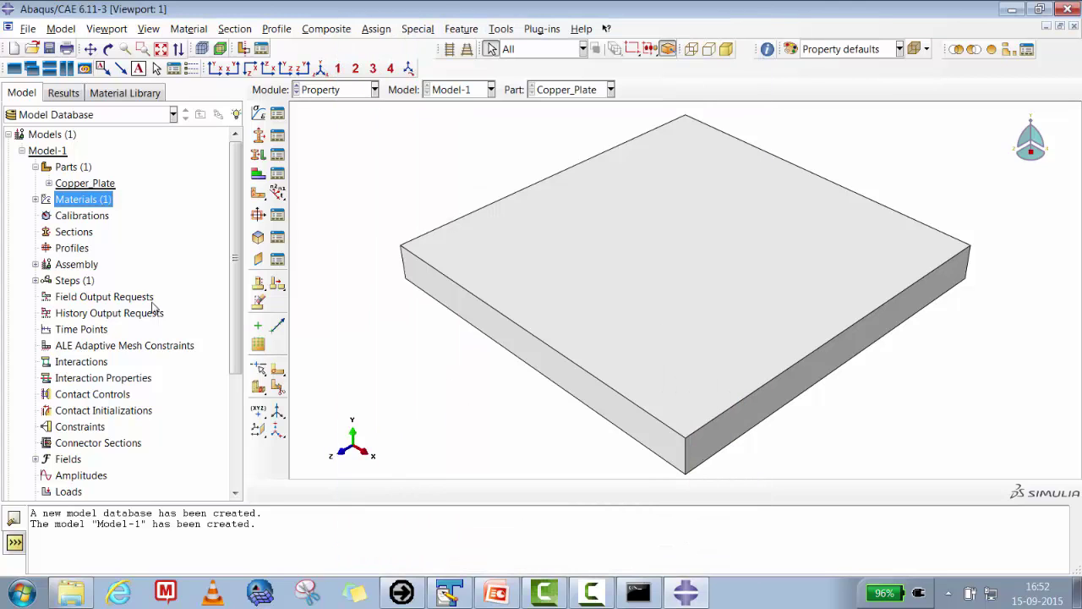
# Step: Create a homogeneous solid section that uses the Copper material
pyautogui.rightClick(72, 233)
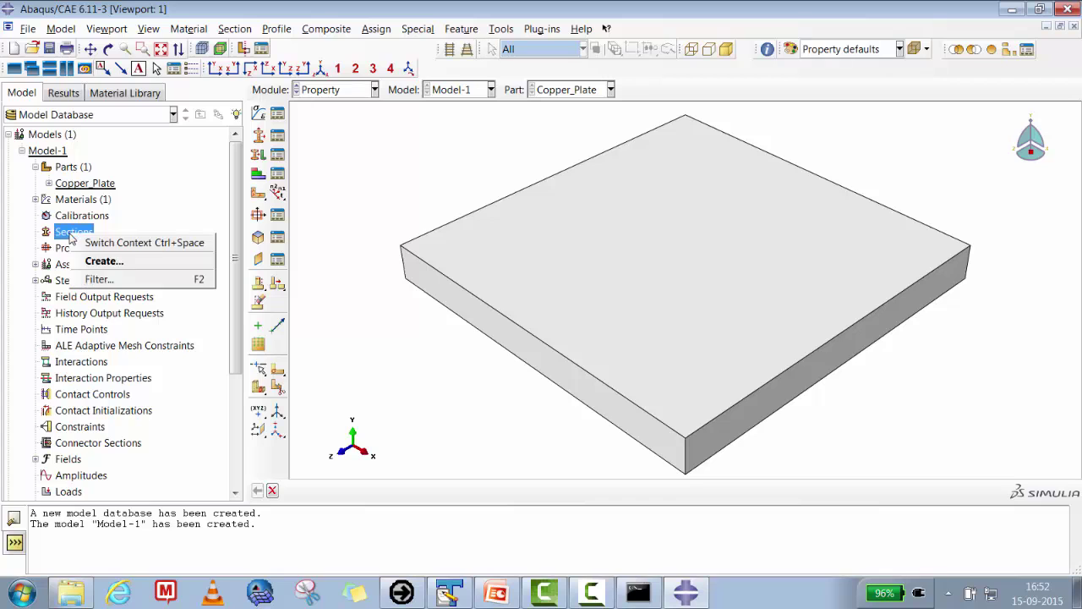
pyautogui.click(93, 264)
pyautogui.moveTo(166, 259); pyautogui.dragTo(444, 217)
pyautogui.click(323, 384)
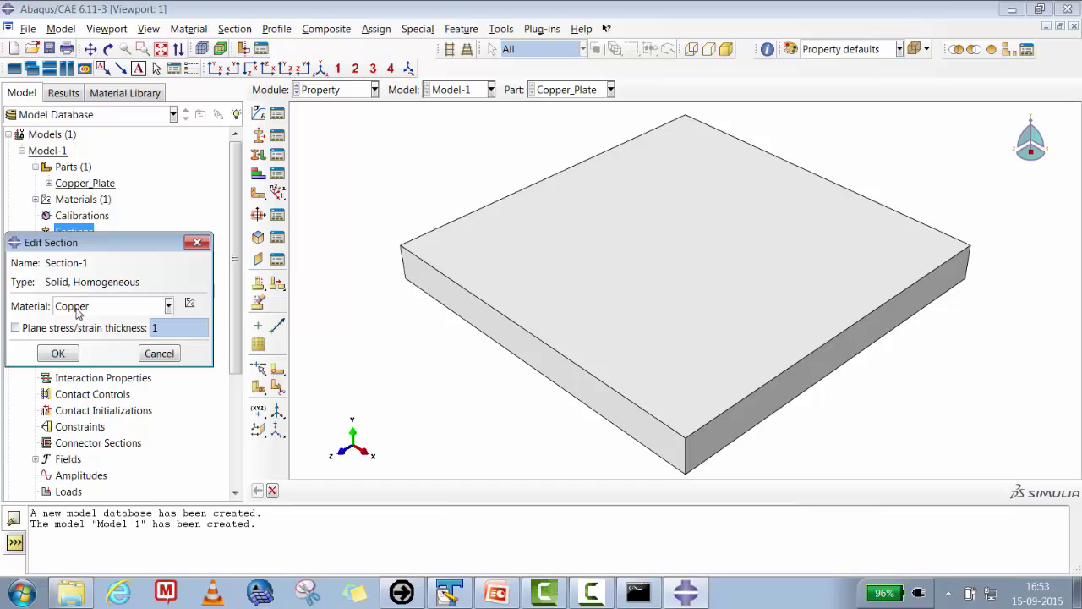
pyautogui.click(57, 353)
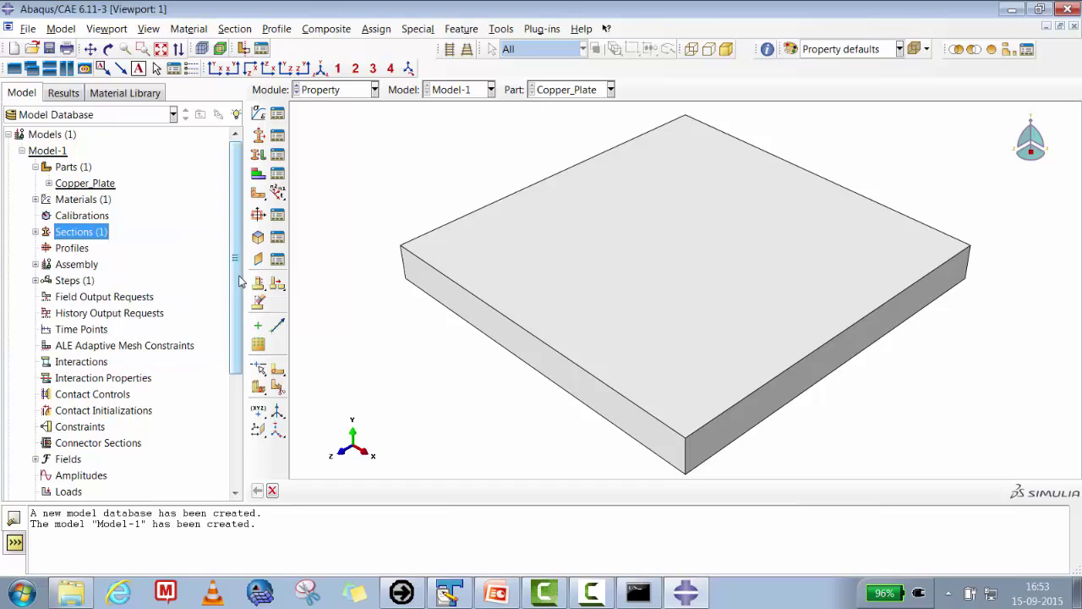
# Step: Assign the Copper solid section, Section-1, to the entire Copper_Plate part
pyautogui.click(48, 184)
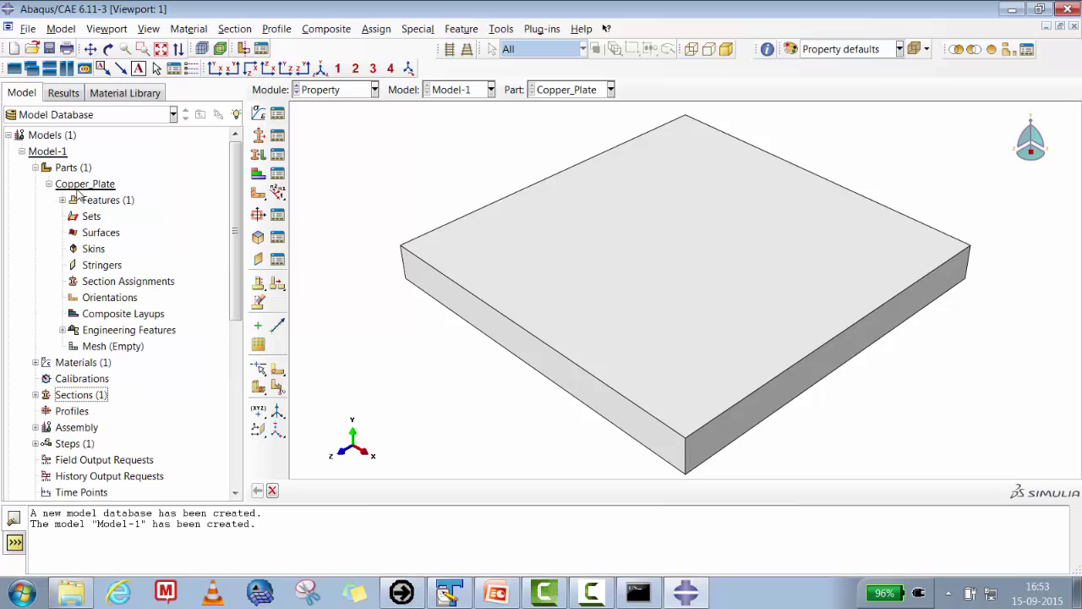
pyautogui.click(123, 285)
pyautogui.rightClick(123, 285)
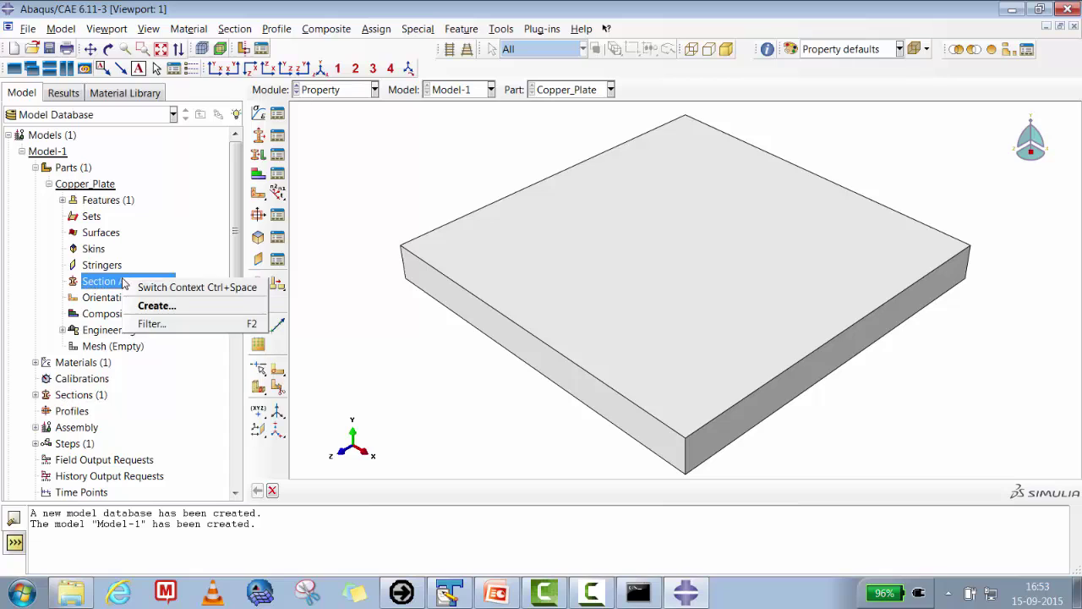
pyautogui.click(152, 307)
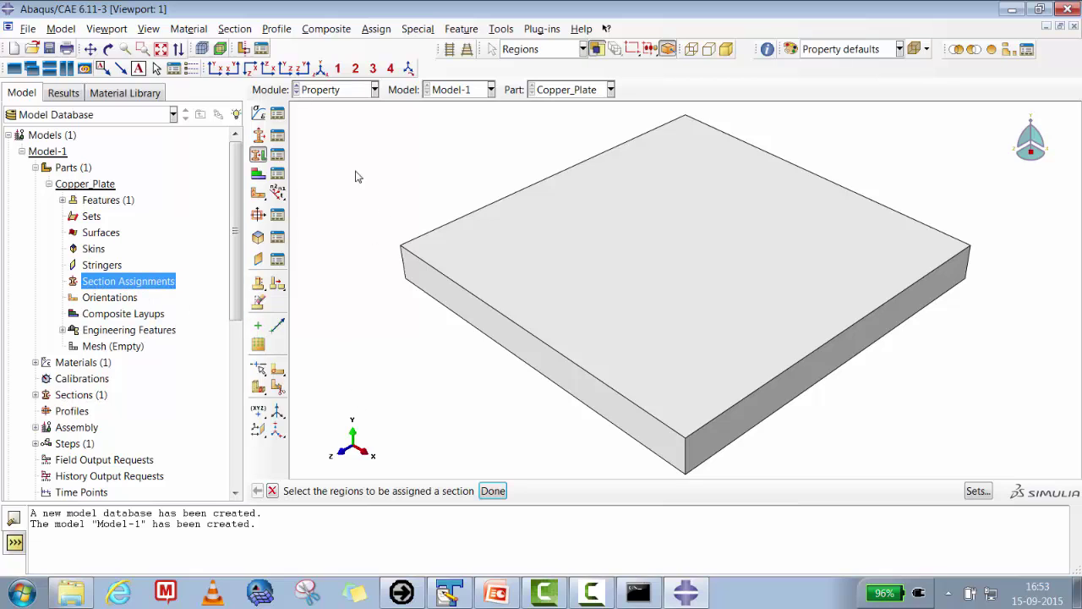
pyautogui.moveTo(354, 163); pyautogui.dragTo(755, 427)
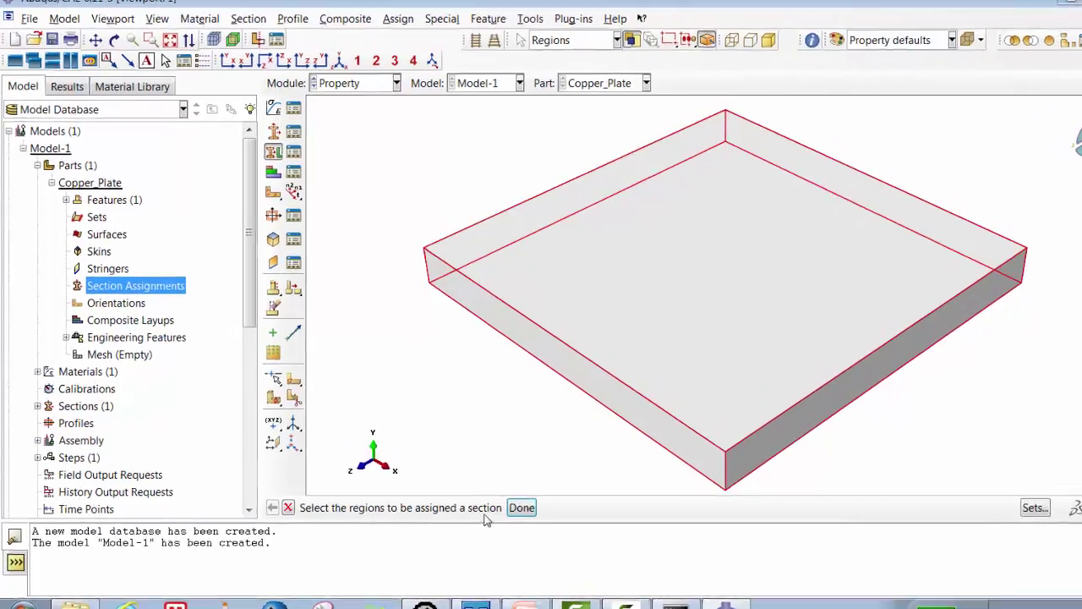
pyautogui.click(493, 490)
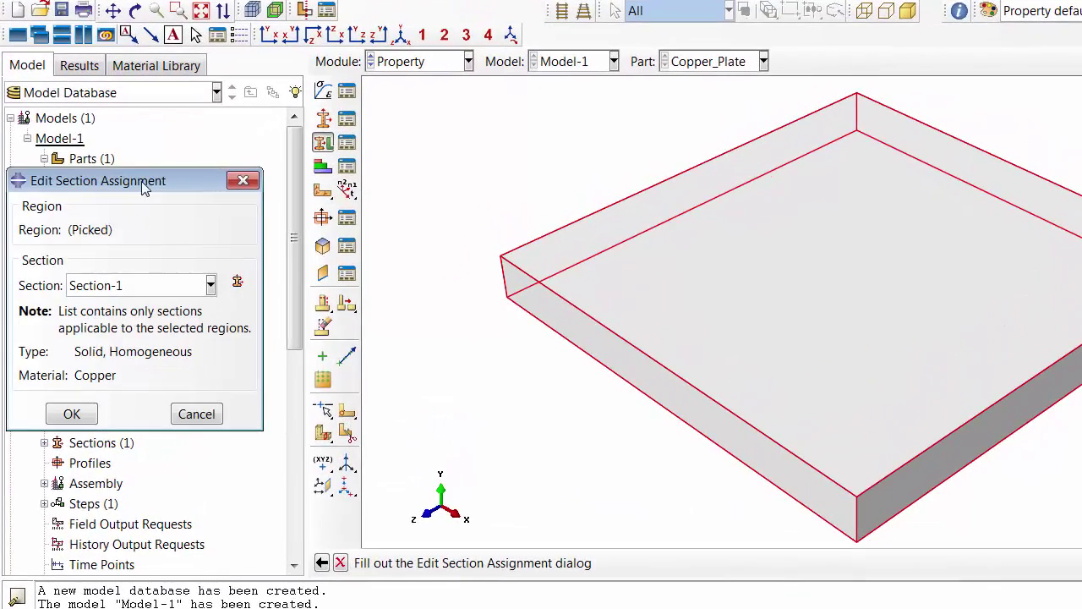
pyautogui.moveTo(144, 186); pyautogui.dragTo(481, 225)
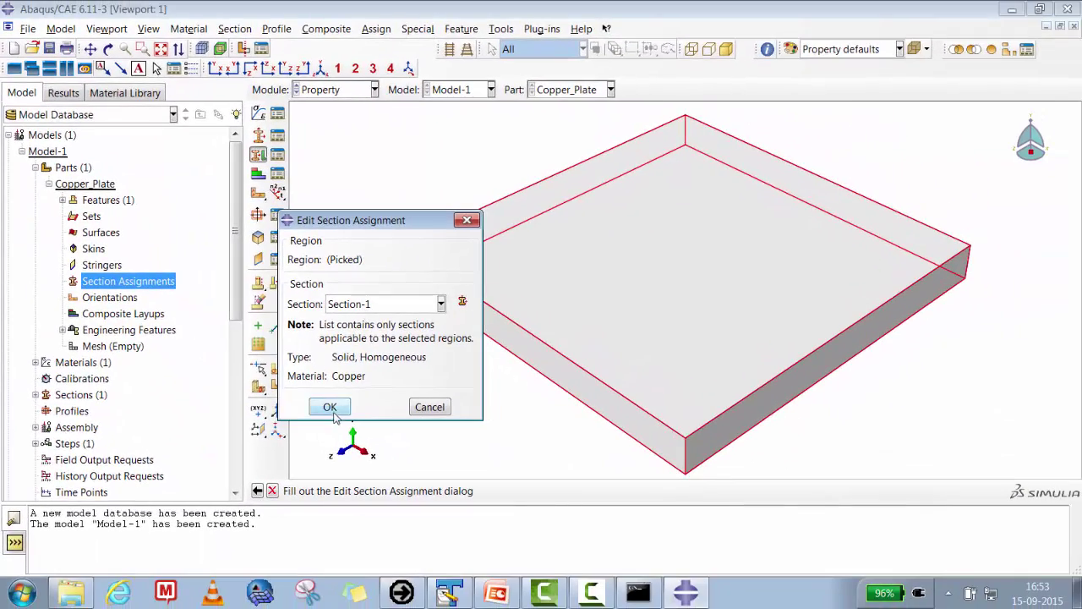
pyautogui.click(330, 407)
pyautogui.click(63, 282)
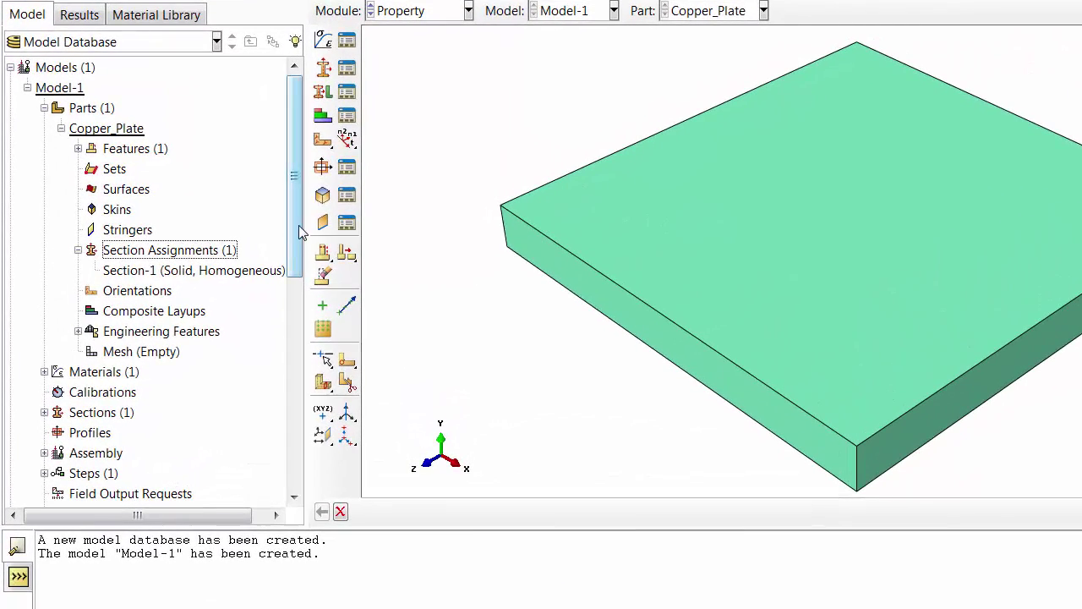
# Step: Create a dependent assembly instance of the Copper_Plate part
pyautogui.moveTo(298, 225); pyautogui.dragTo(299, 301)
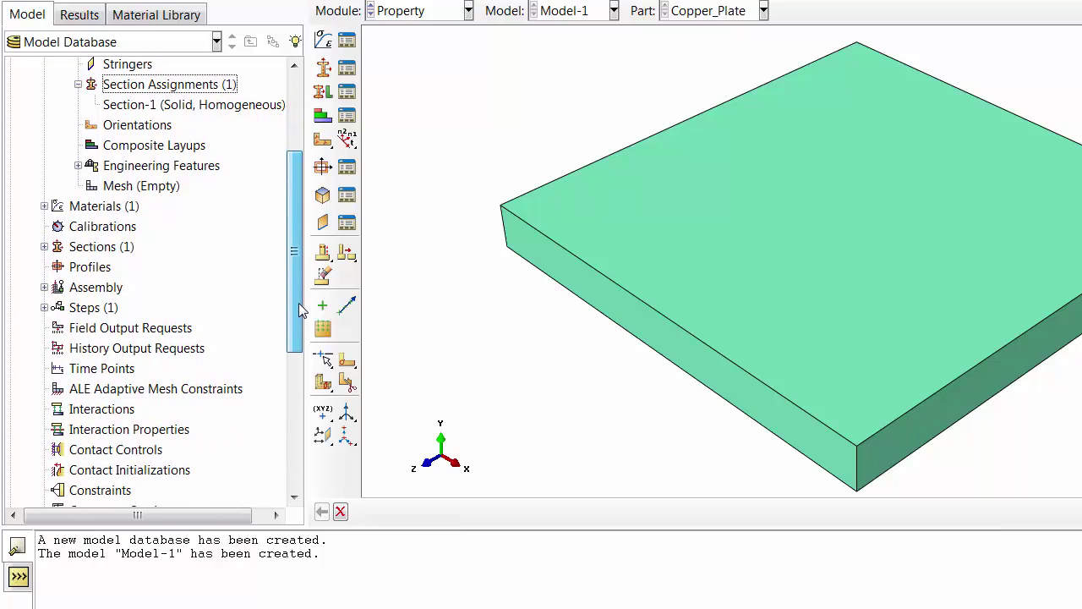
pyautogui.click(45, 288)
pyautogui.rightClick(97, 310)
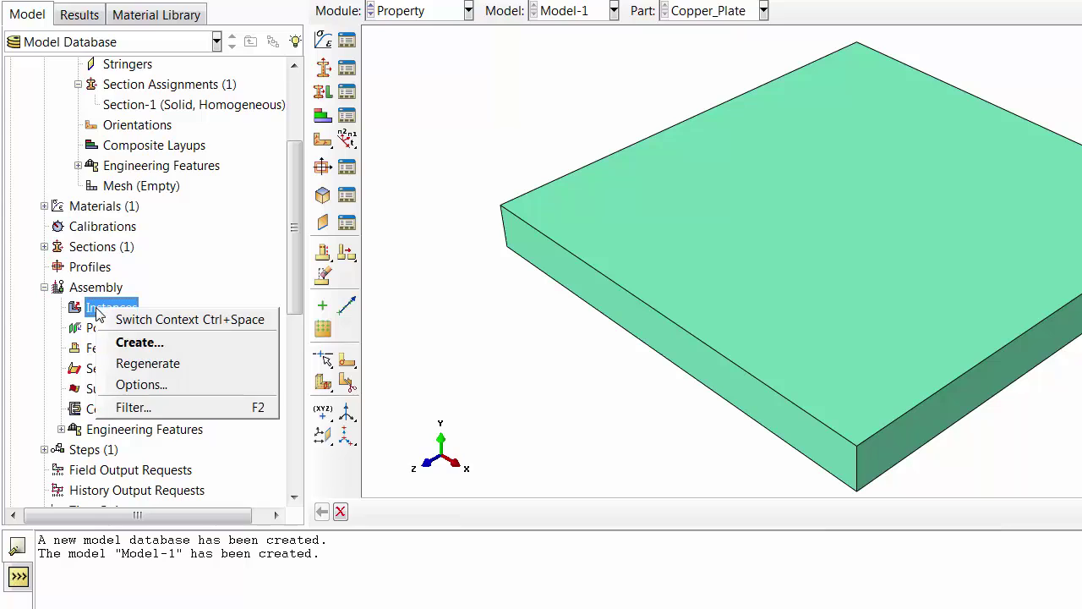
pyautogui.click(127, 341)
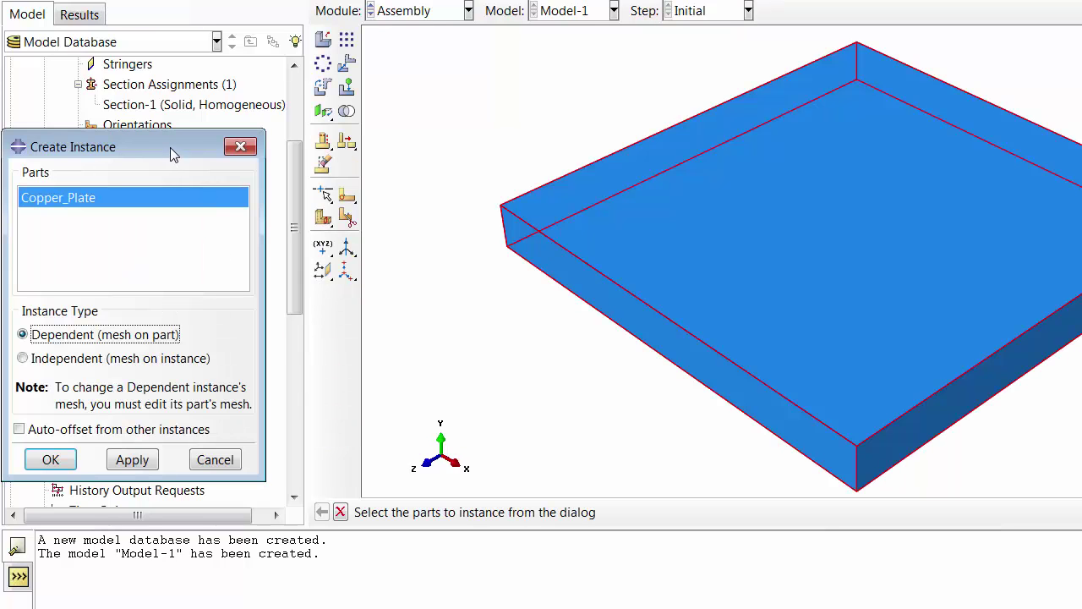
pyautogui.moveTo(170, 148); pyautogui.dragTo(380, 147)
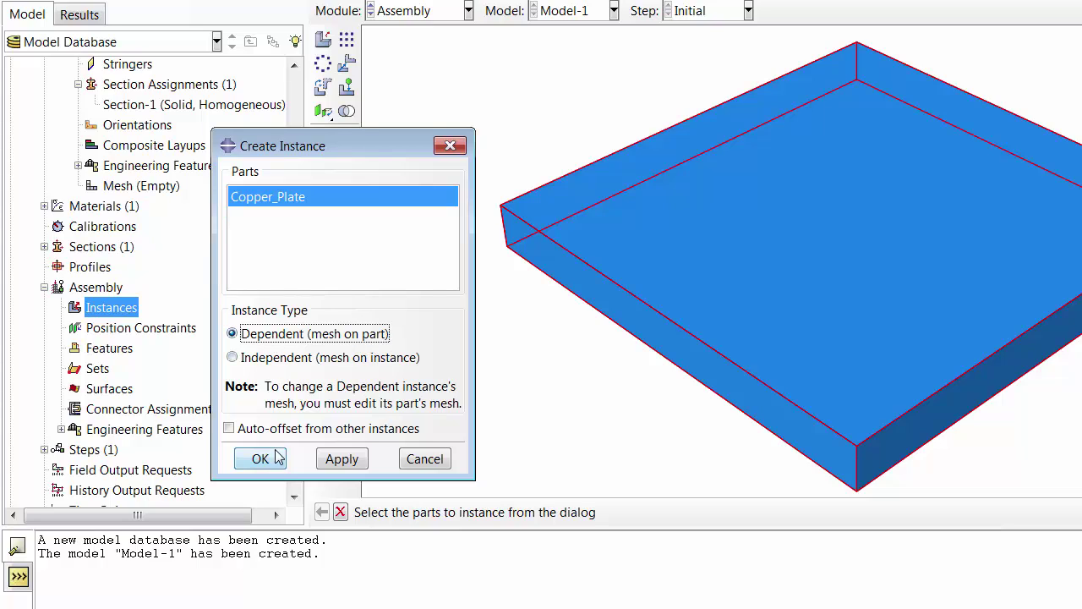
pyautogui.click(345, 459)
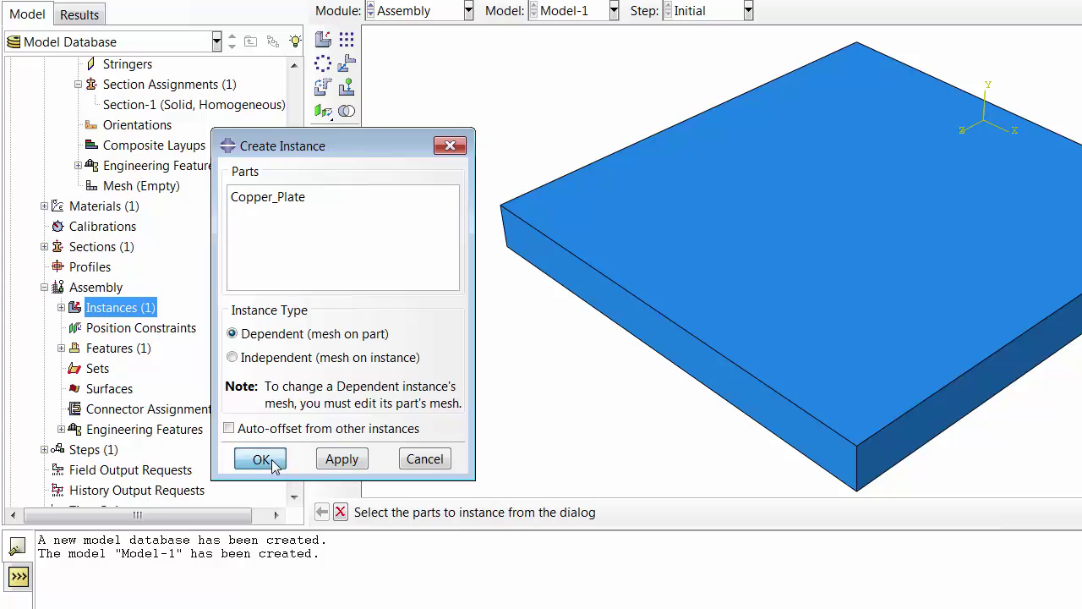
# Step: Add a second dependent instance of the Copper_Plate part to the assembly
pyautogui.click(269, 461)
pyautogui.click(343, 333)
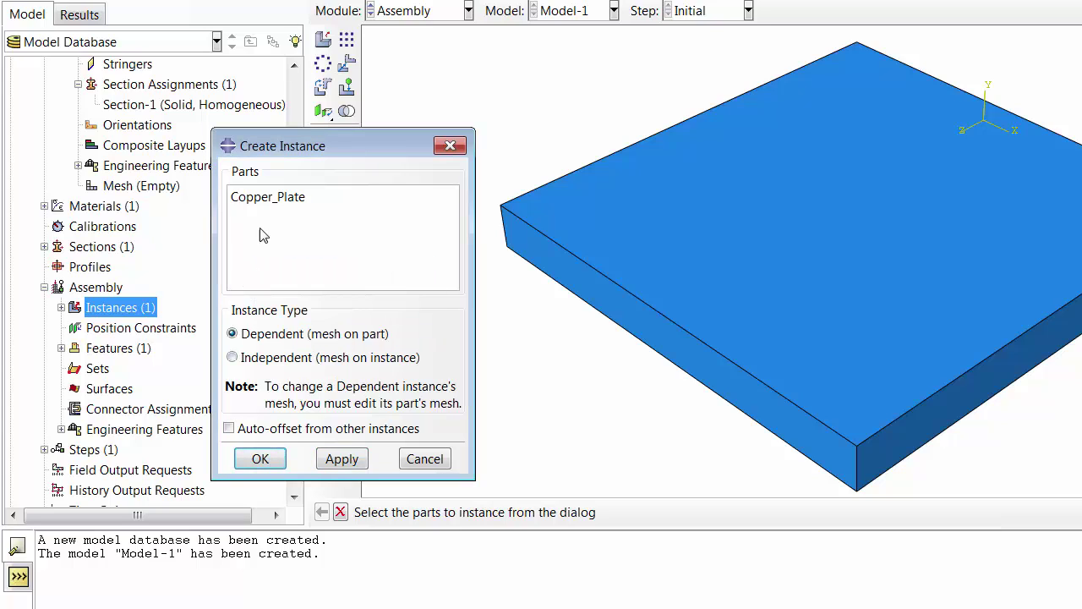
pyautogui.click(260, 457)
pyautogui.click(345, 332)
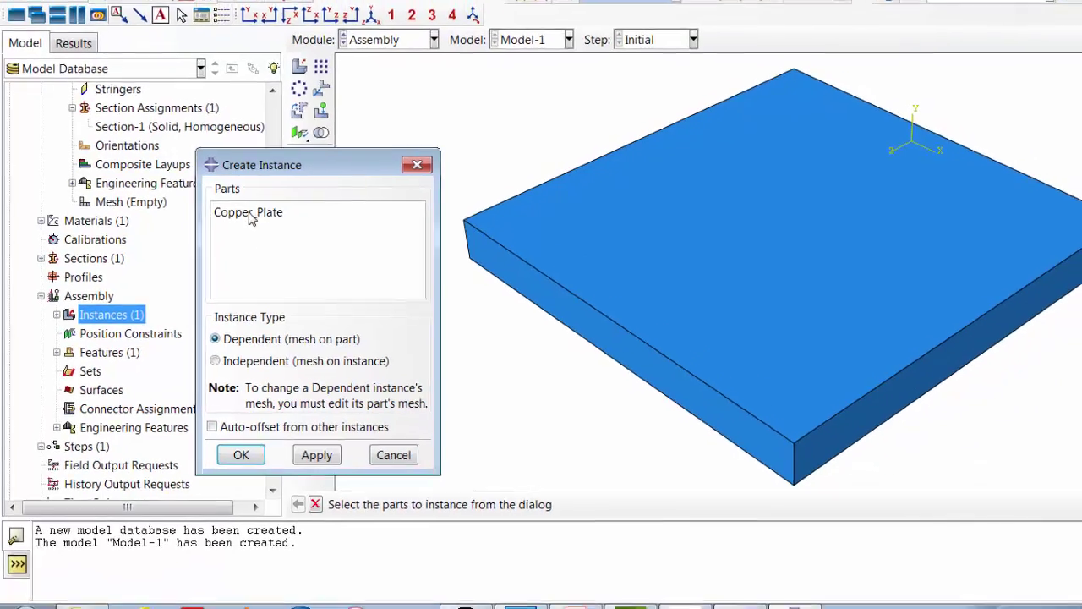
pyautogui.click(265, 198)
pyautogui.click(218, 234)
pyautogui.click(215, 449)
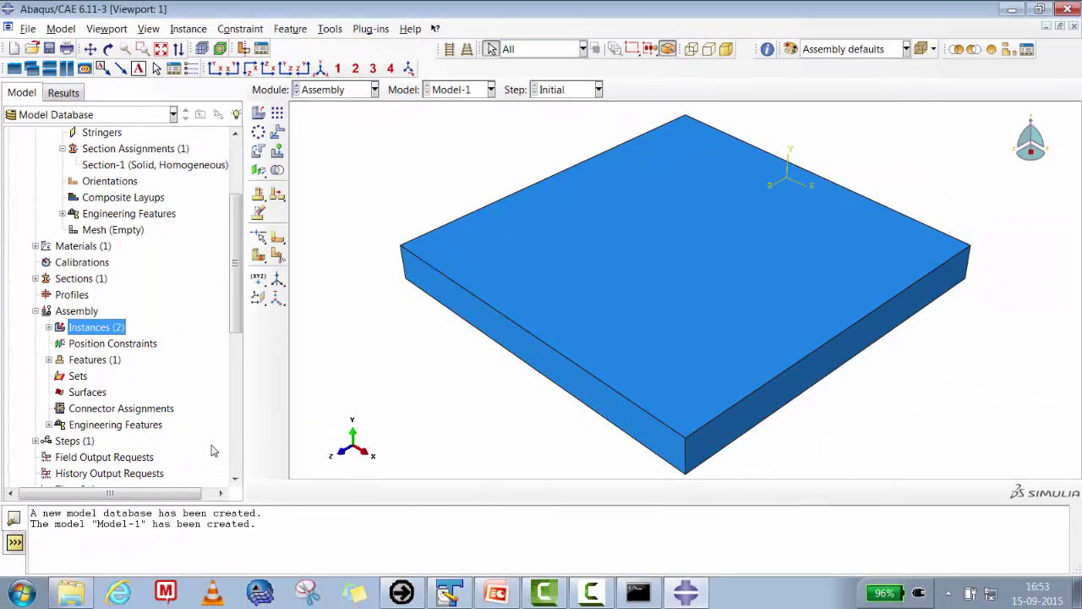
# Step: Delete the duplicate Copper_Plate-2 instance from the assembly and highlight the remaining instance
pyautogui.click(48, 328)
pyautogui.click(91, 364)
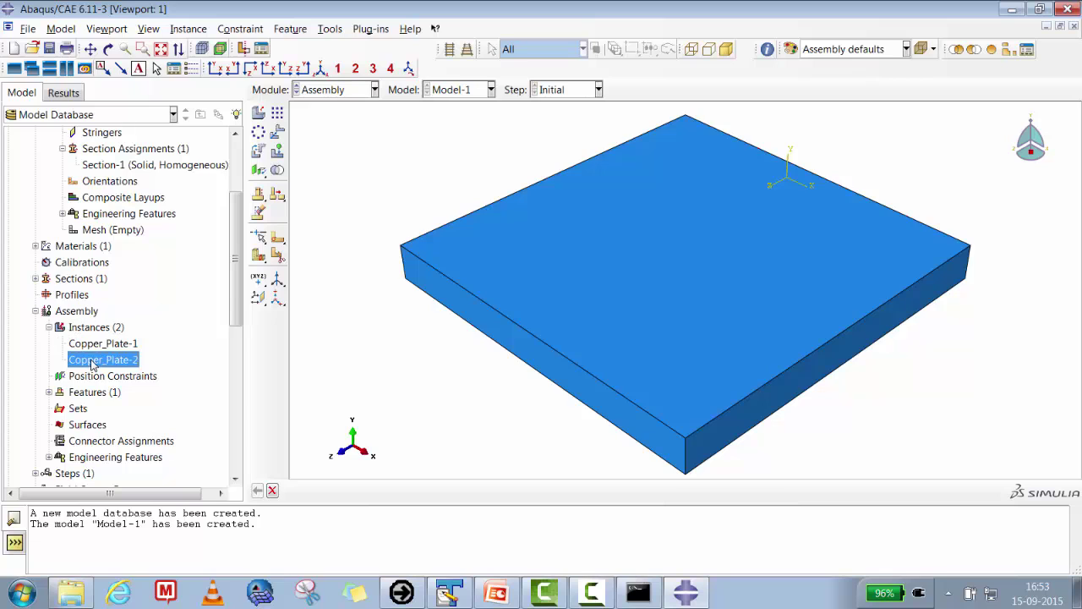
pyautogui.rightClick(93, 365)
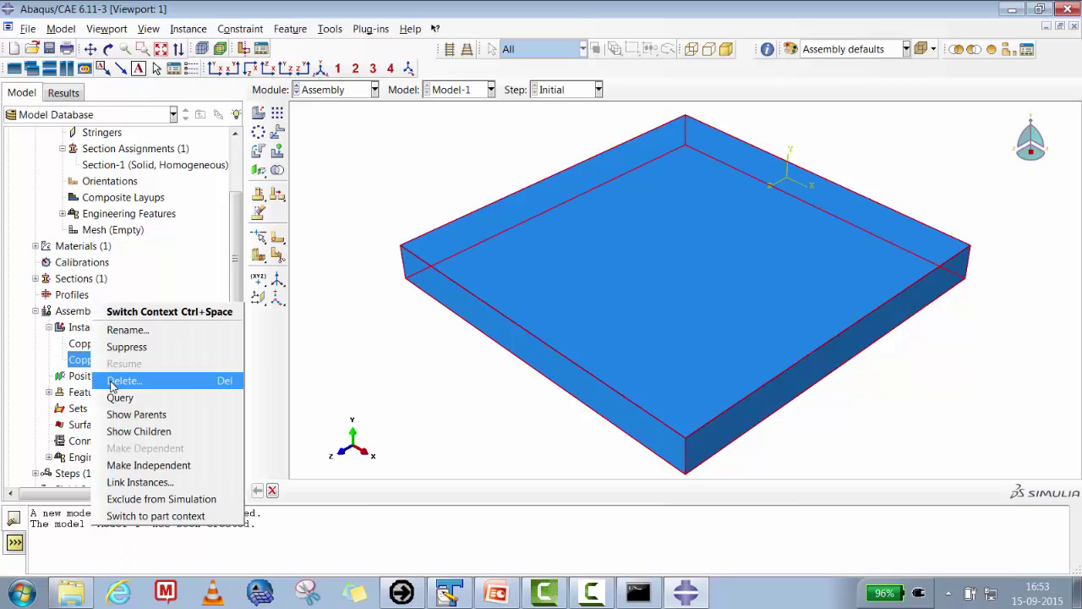
pyautogui.click(118, 380)
pyautogui.click(494, 312)
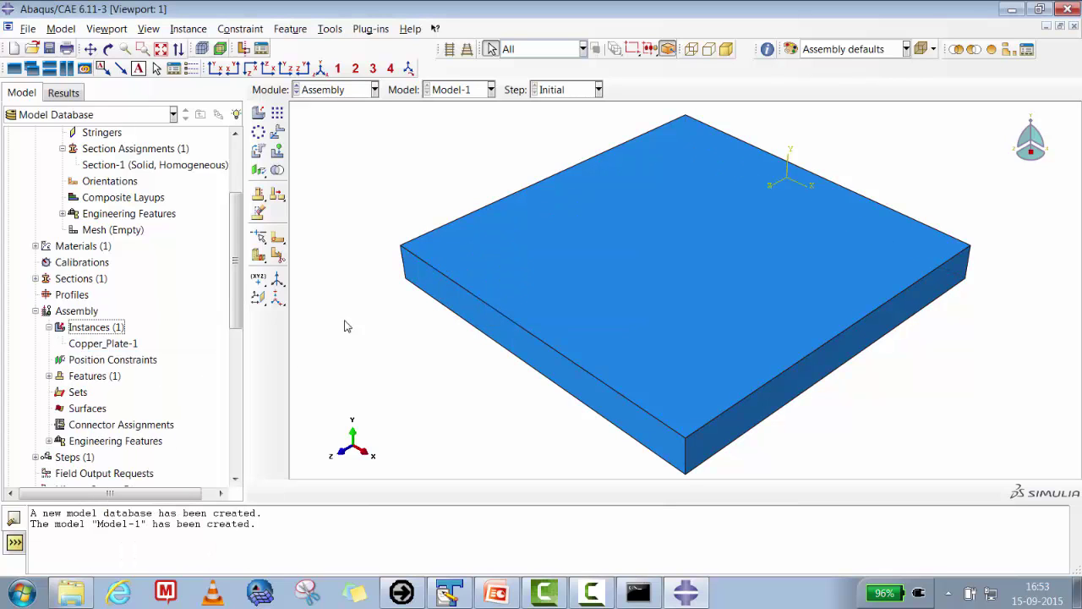
pyautogui.click(133, 347)
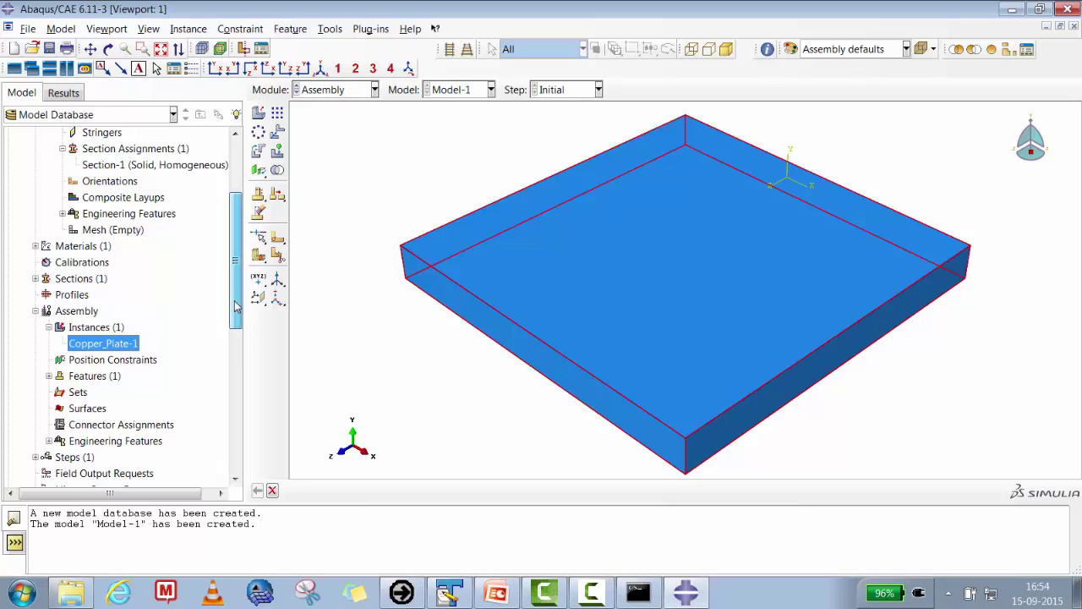
# Step: Create a general heat transfer analysis step named Heat_Transfer after the Initial step
pyautogui.scroll(-3, 237, 309)
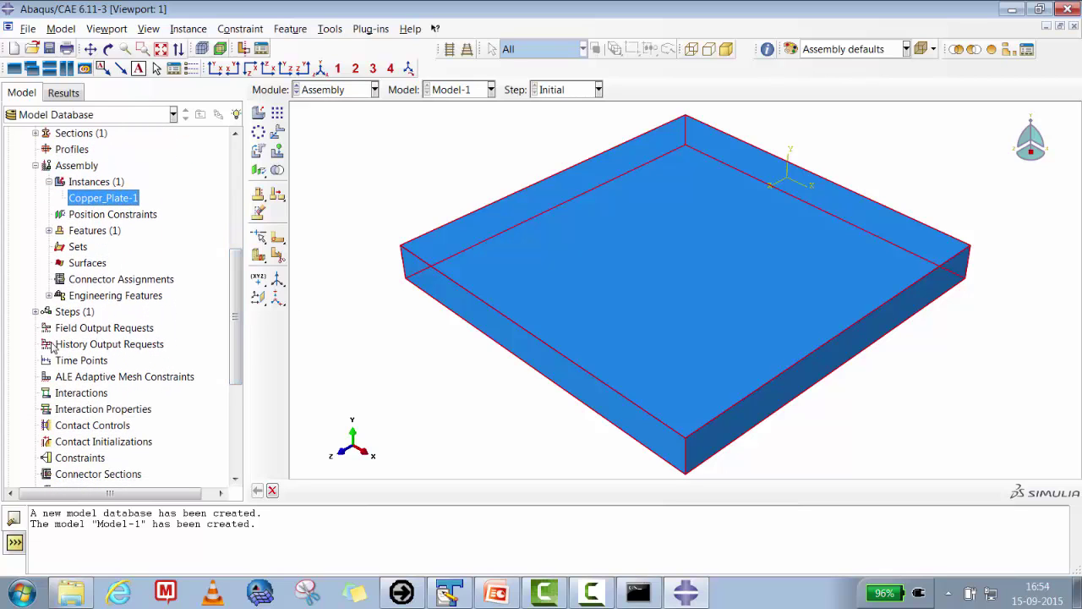
pyautogui.click(35, 311)
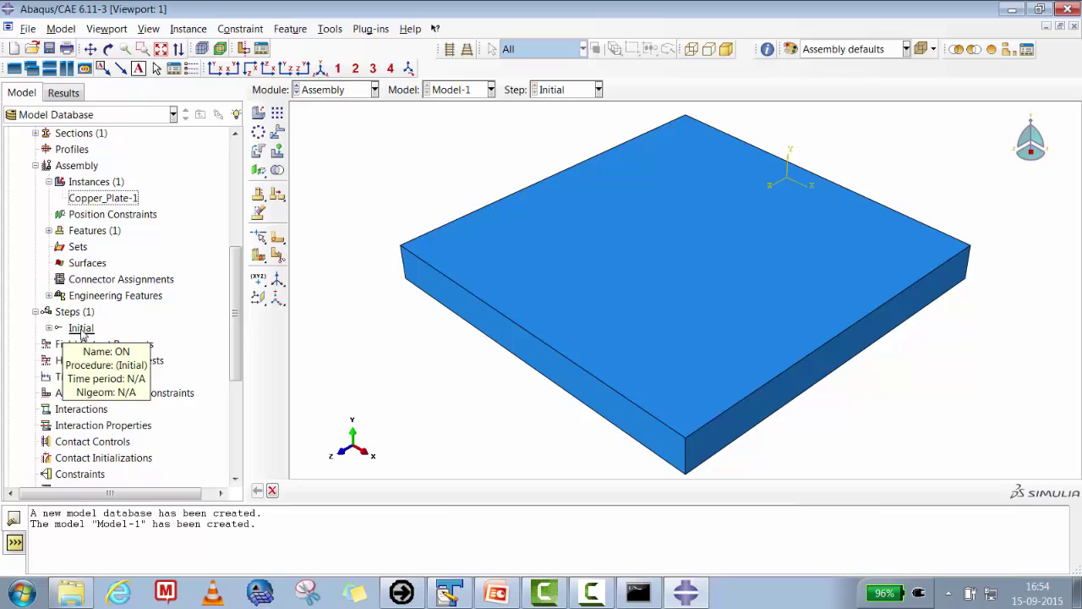
pyautogui.click(72, 314)
pyautogui.rightClick(75, 313)
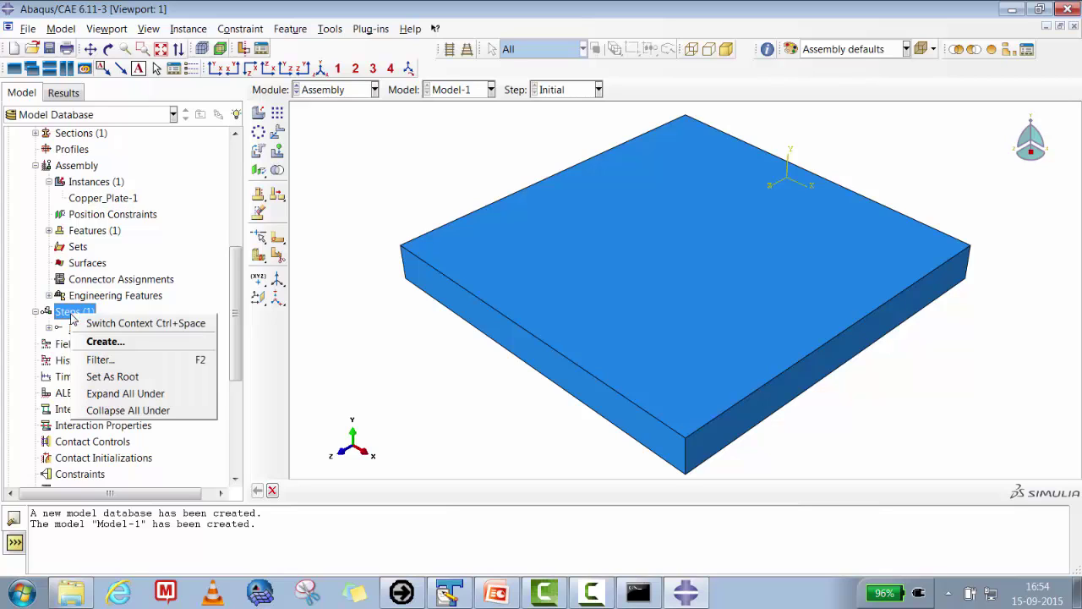
pyautogui.click(97, 338)
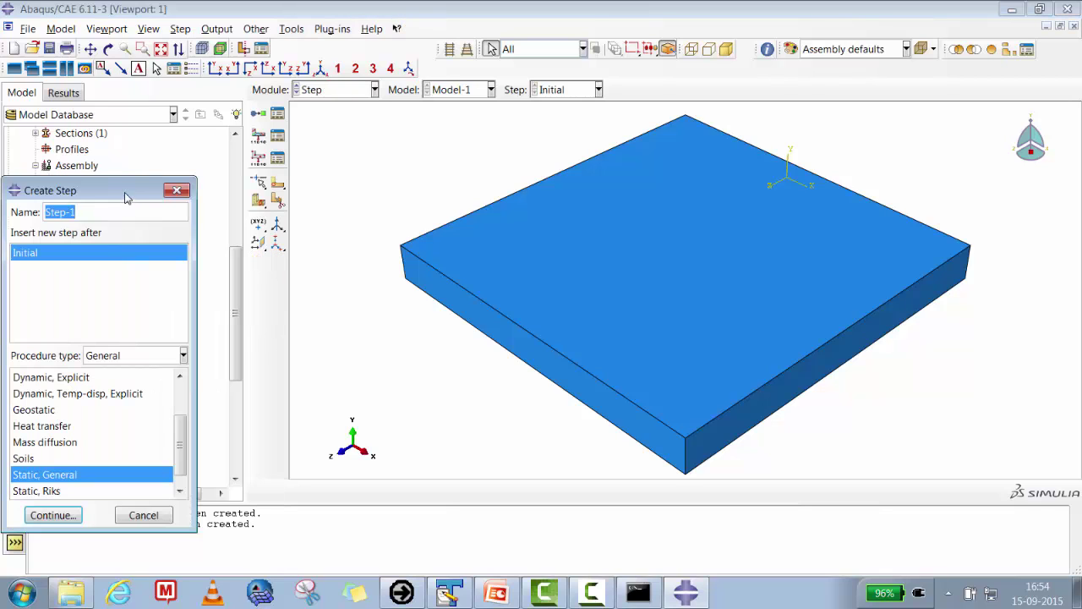
pyautogui.moveTo(125, 197); pyautogui.dragTo(416, 207)
pyautogui.write('Heat_Transfer')
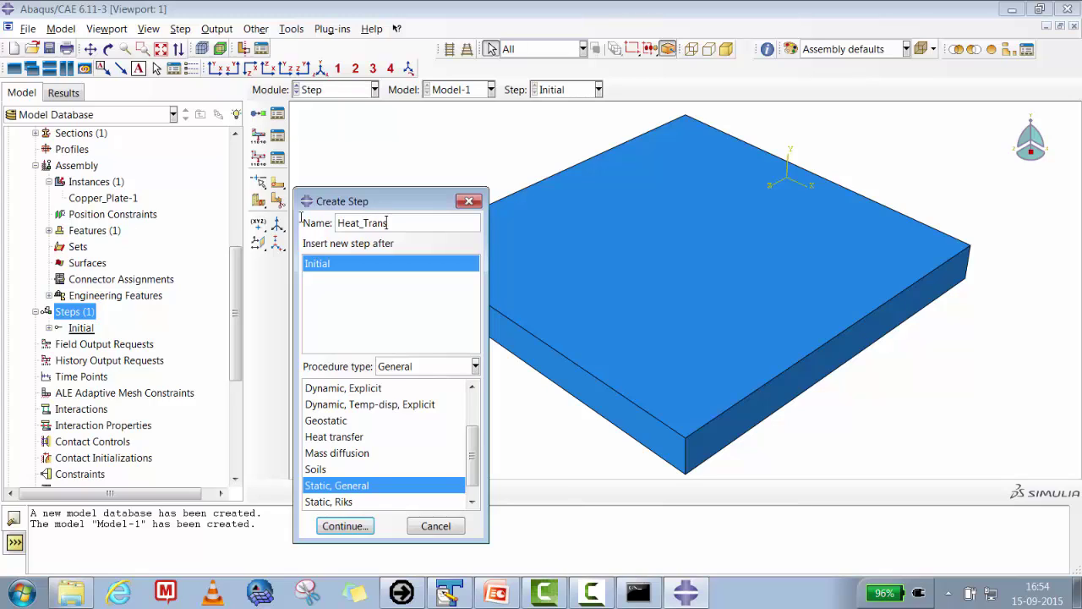
pyautogui.click(340, 436)
pyautogui.click(347, 526)
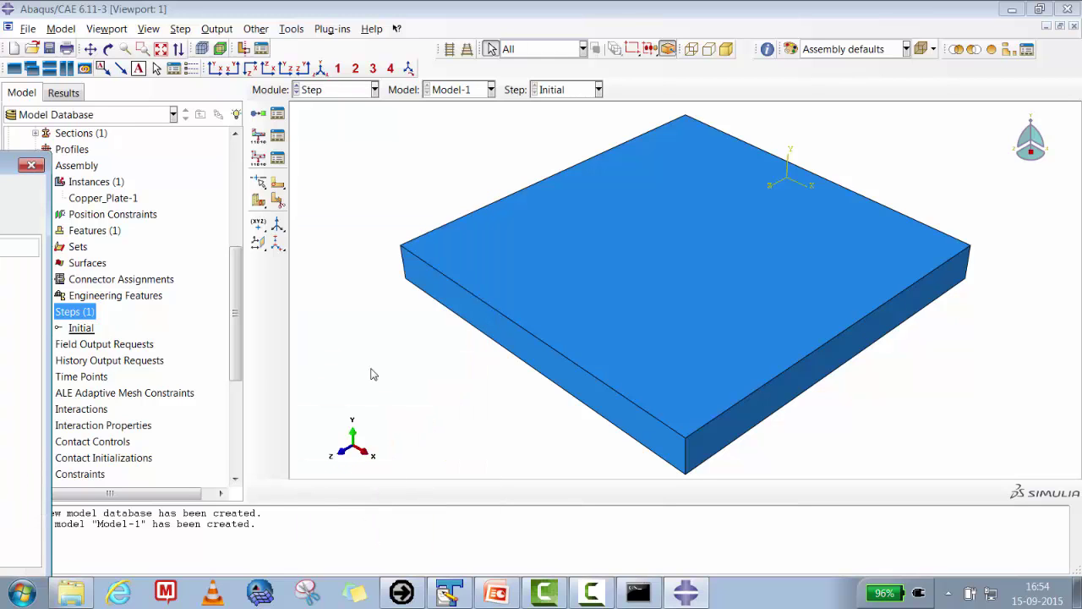
# Step: Set the Heat_Transfer step to a steady-state response and save the step
pyautogui.moveTo(22, 179); pyautogui.dragTo(663, 125)
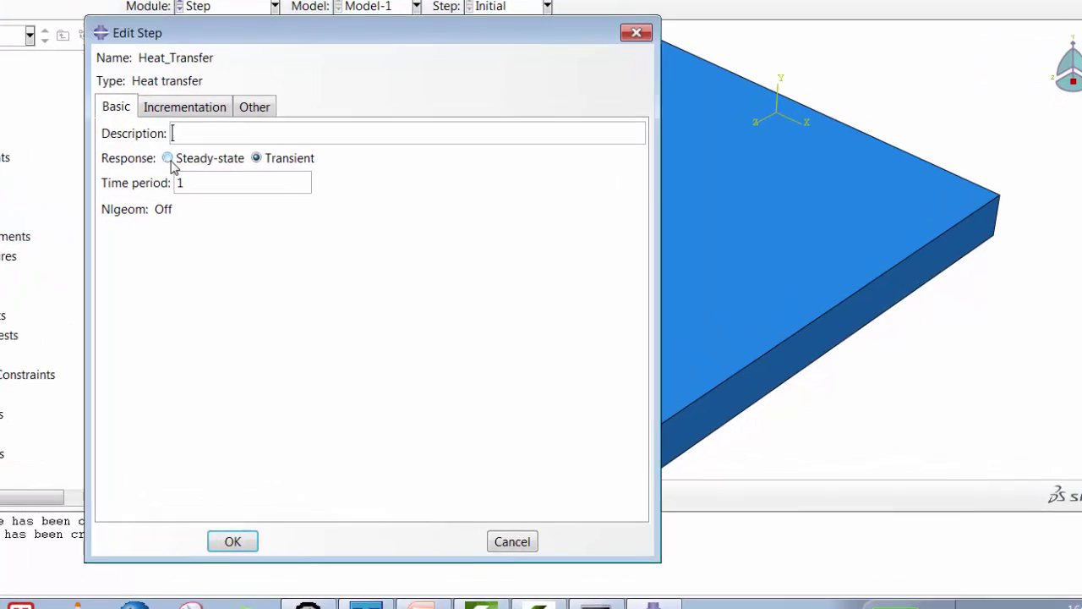
pyautogui.click(287, 215)
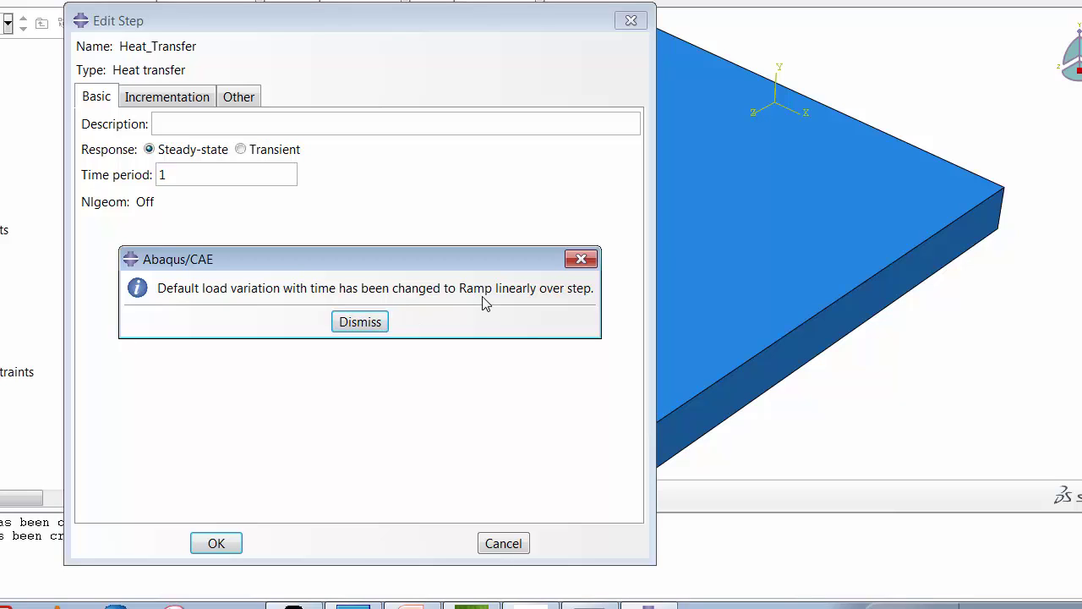
pyautogui.click(379, 329)
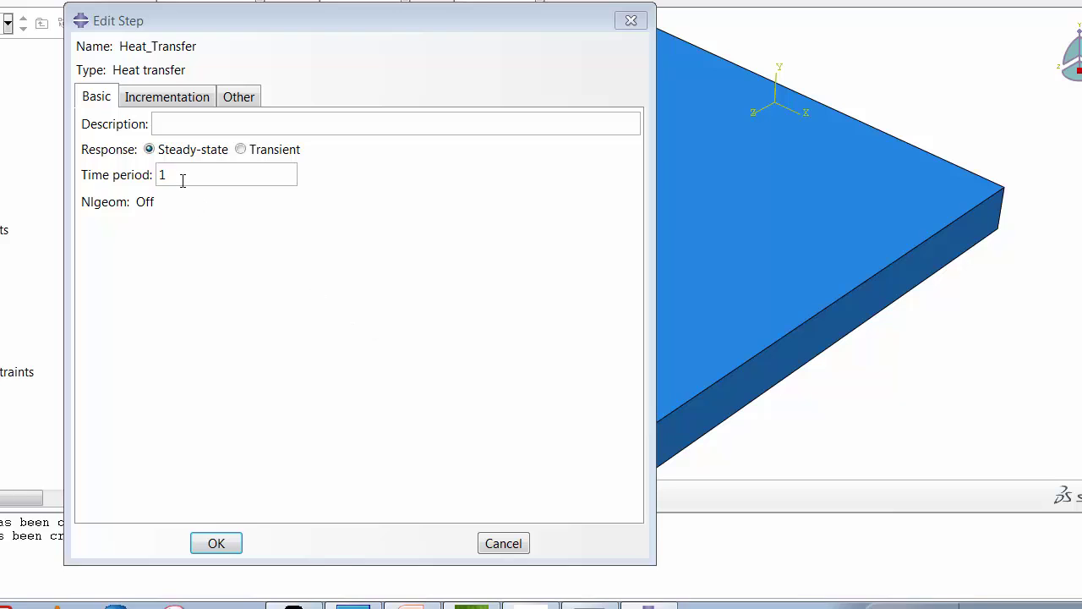
pyautogui.click(217, 544)
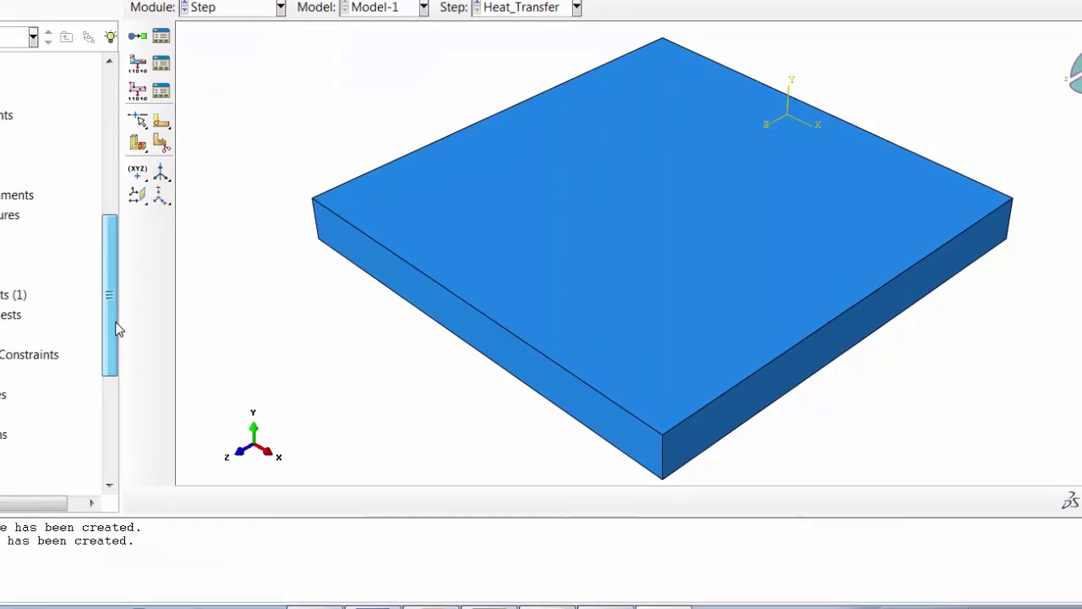
# Step: Start a temperature boundary condition named Temp_200 in the Heat_Transfer step
pyautogui.moveTo(117, 330); pyautogui.dragTo(118, 355)
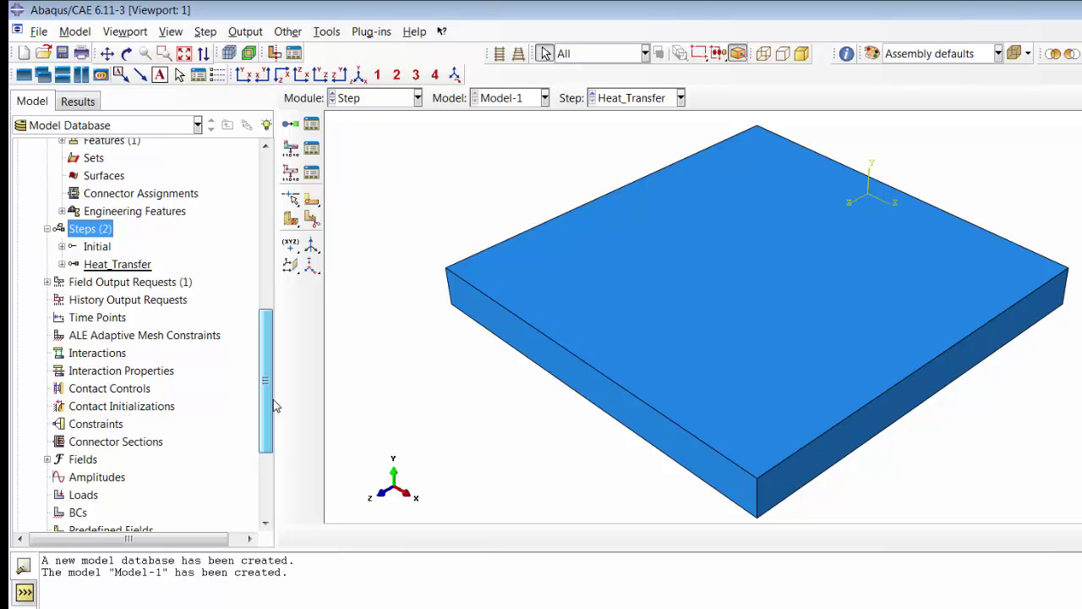
pyautogui.moveTo(263, 404); pyautogui.dragTo(219, 432)
pyautogui.rightClick(82, 436)
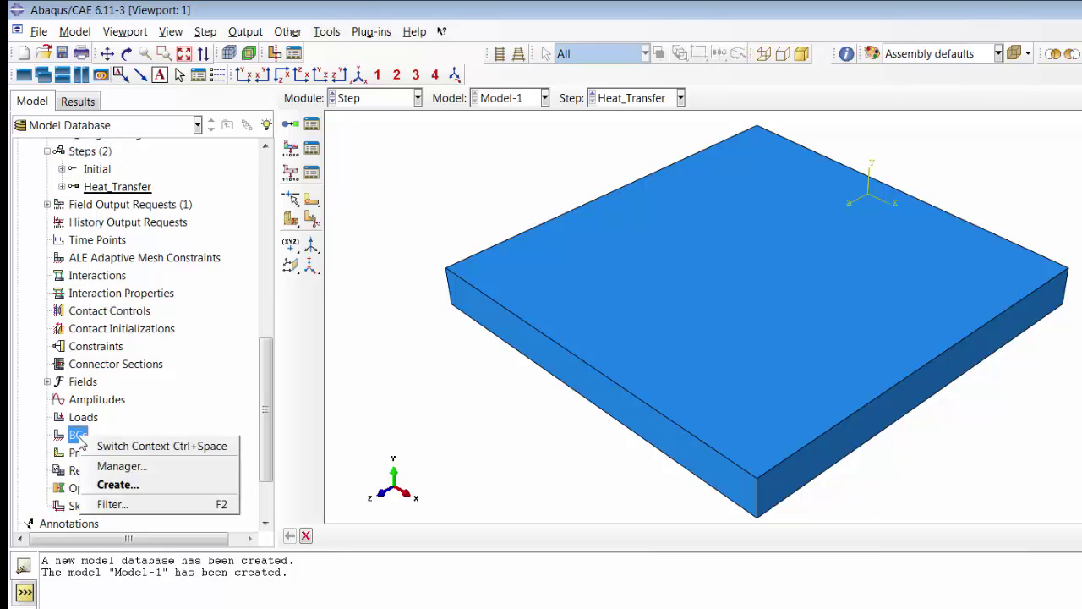
pyautogui.click(105, 486)
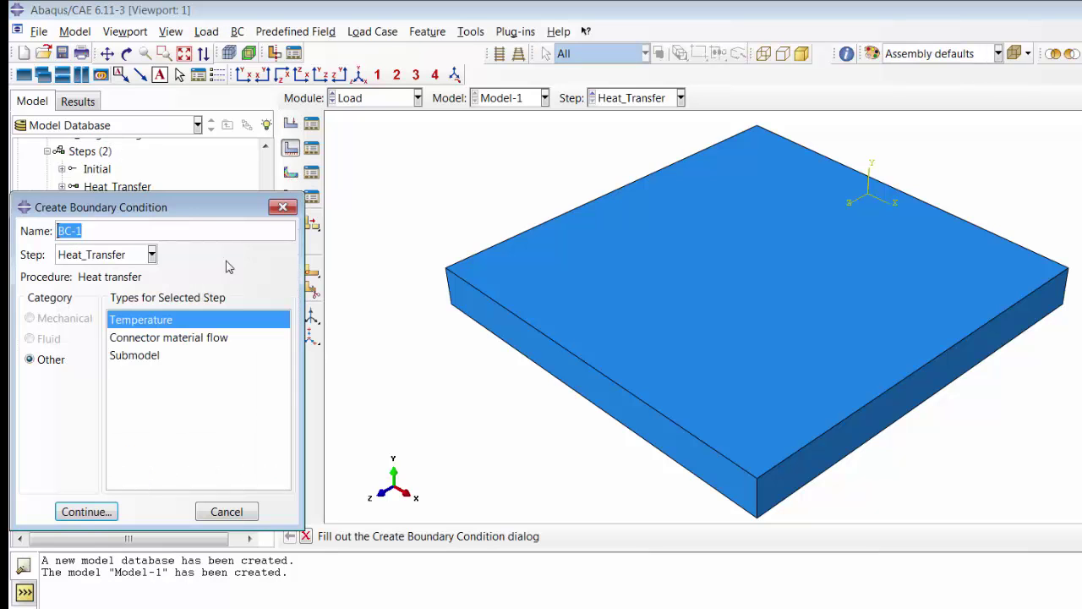
pyautogui.write('Temp_200')
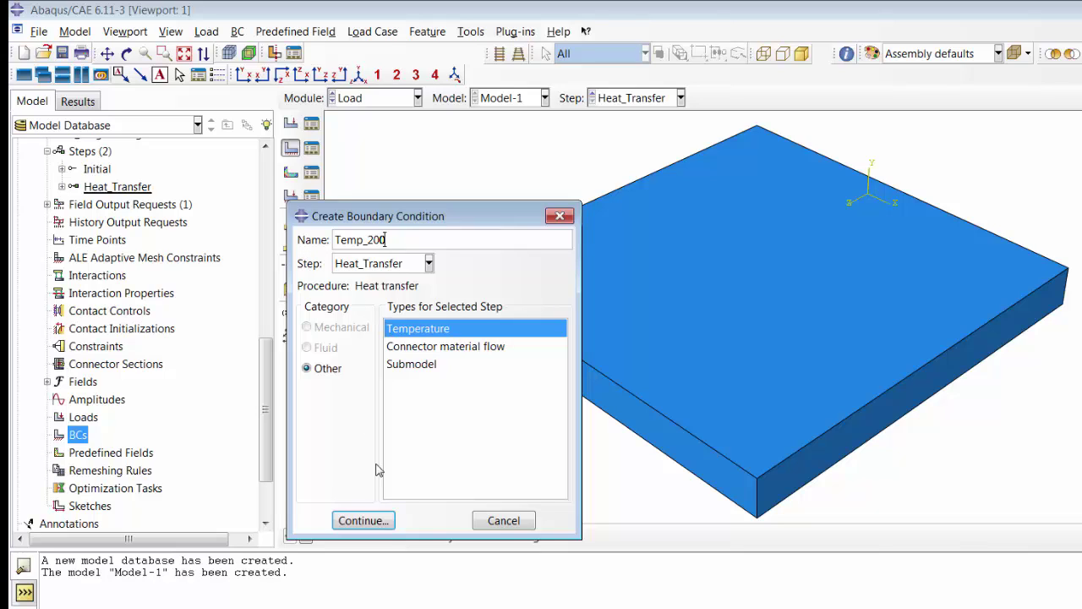
pyautogui.click(363, 520)
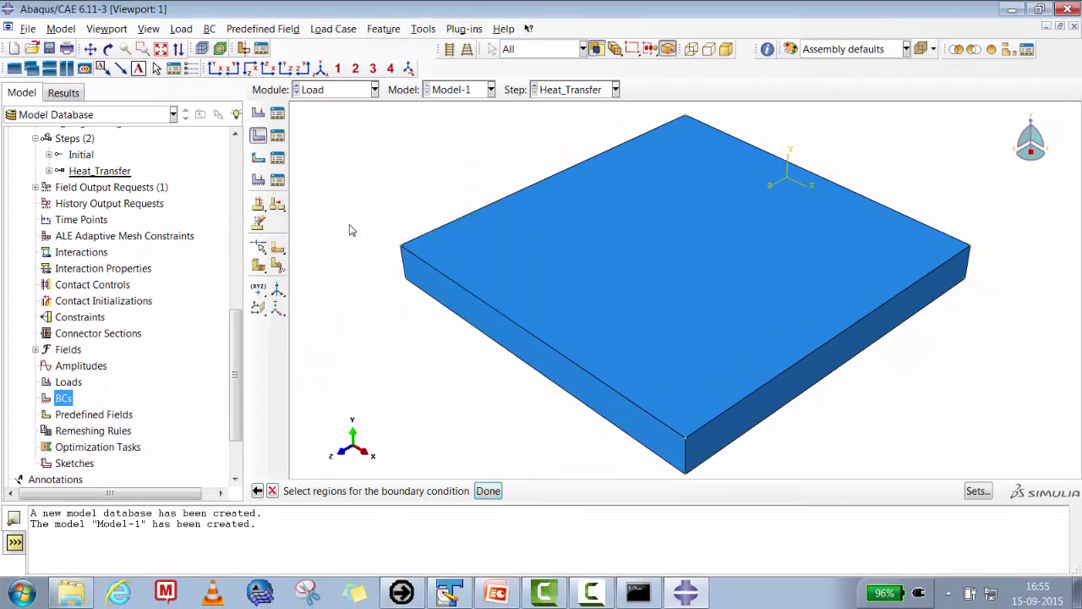
# Step: Apply the Temp_200 boundary condition to the plate's negative-Z side face with a uniform magnitude of 200
pyautogui.click(108, 48)
pyautogui.moveTo(905, 336); pyautogui.dragTo(703, 355)
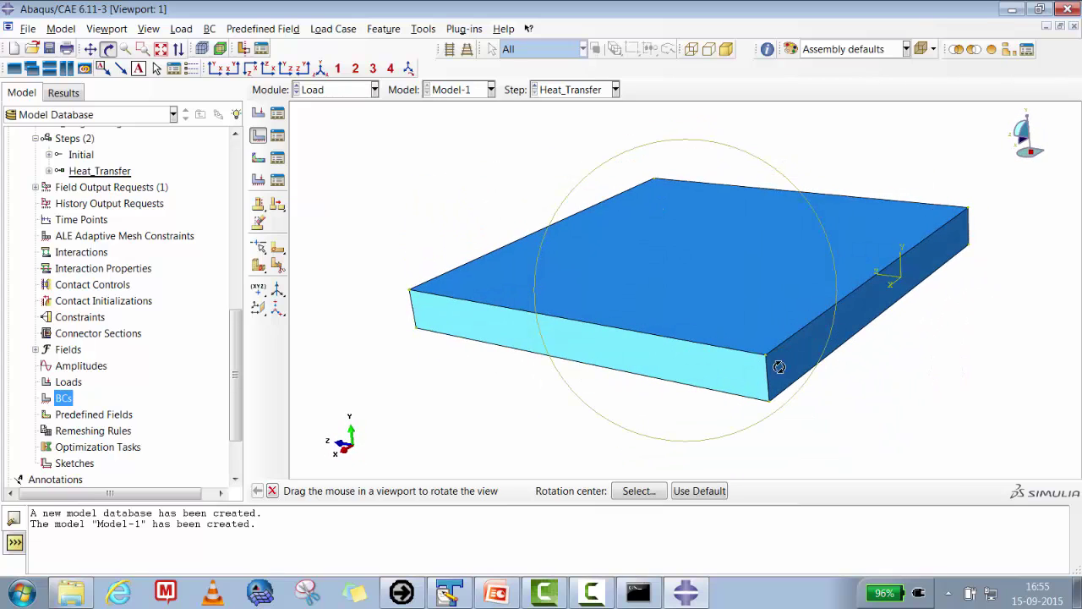
pyautogui.click(272, 491)
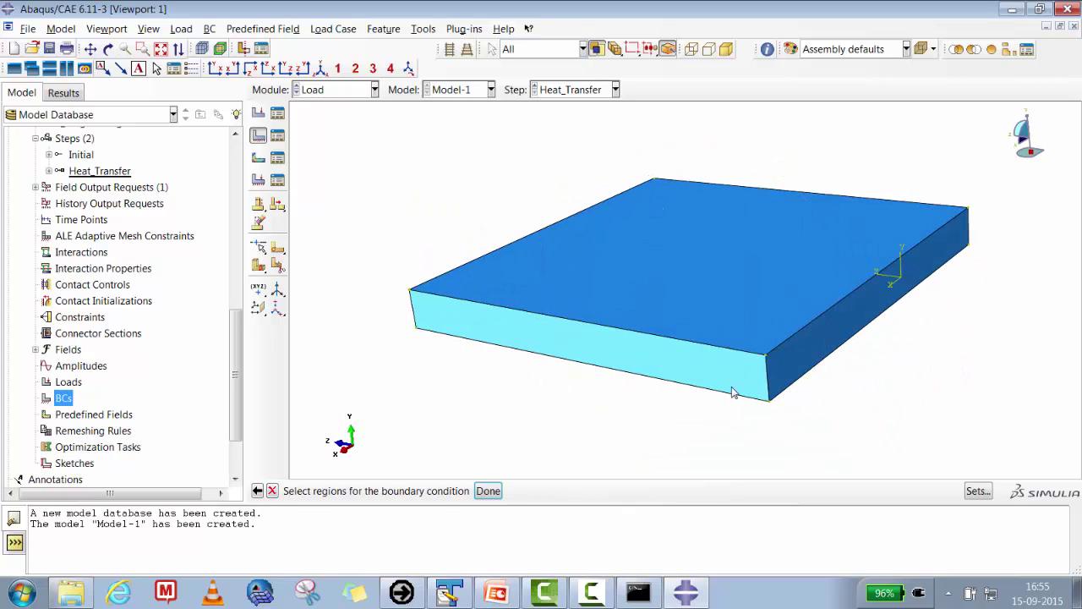
pyautogui.click(786, 370)
pyautogui.click(488, 490)
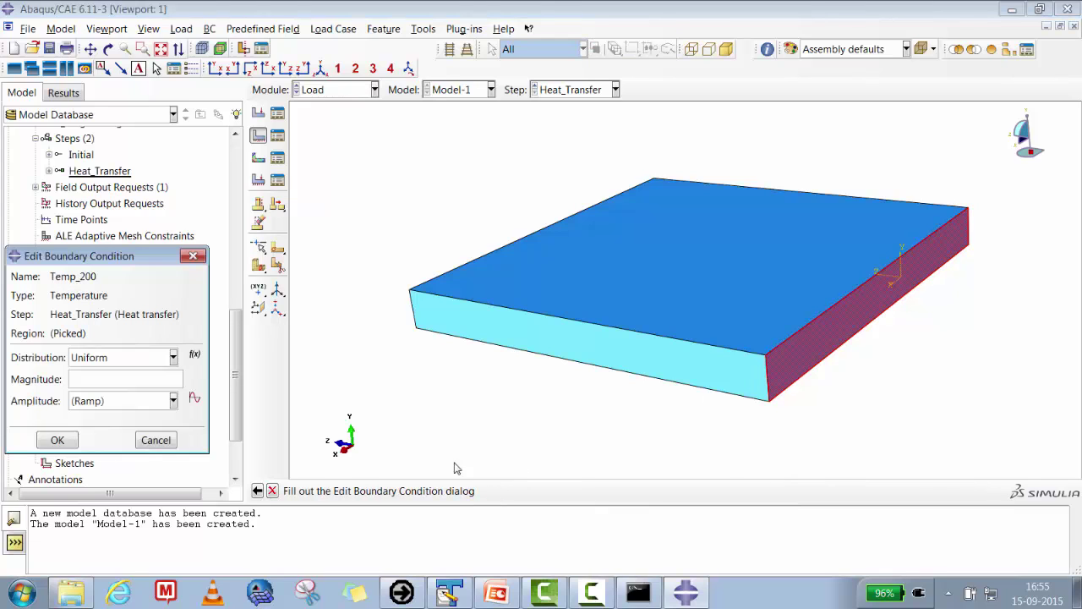
pyautogui.moveTo(117, 256); pyautogui.dragTo(366, 228)
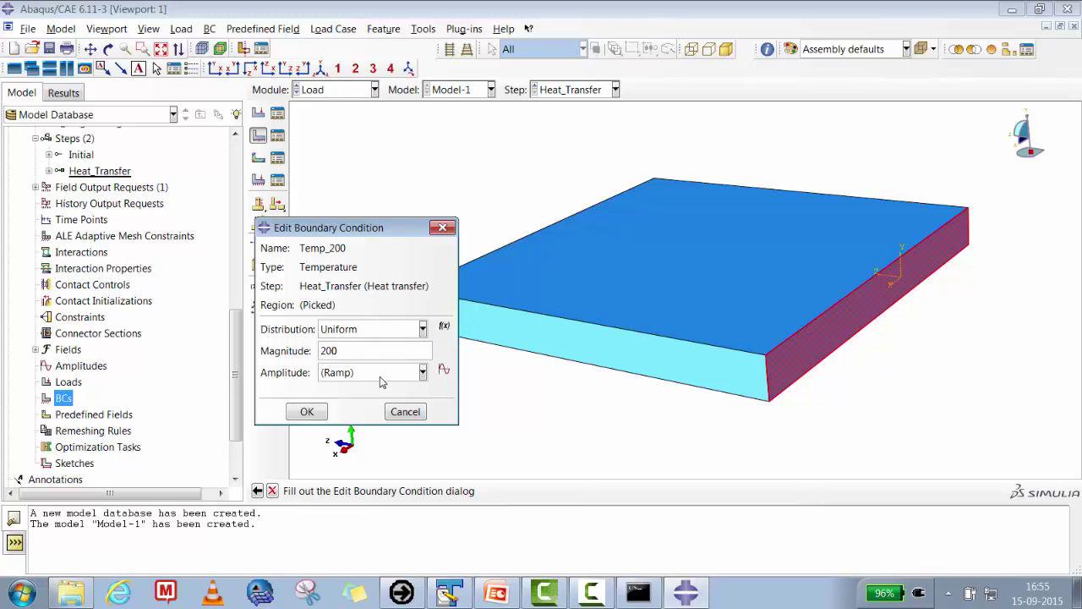
pyautogui.click(309, 413)
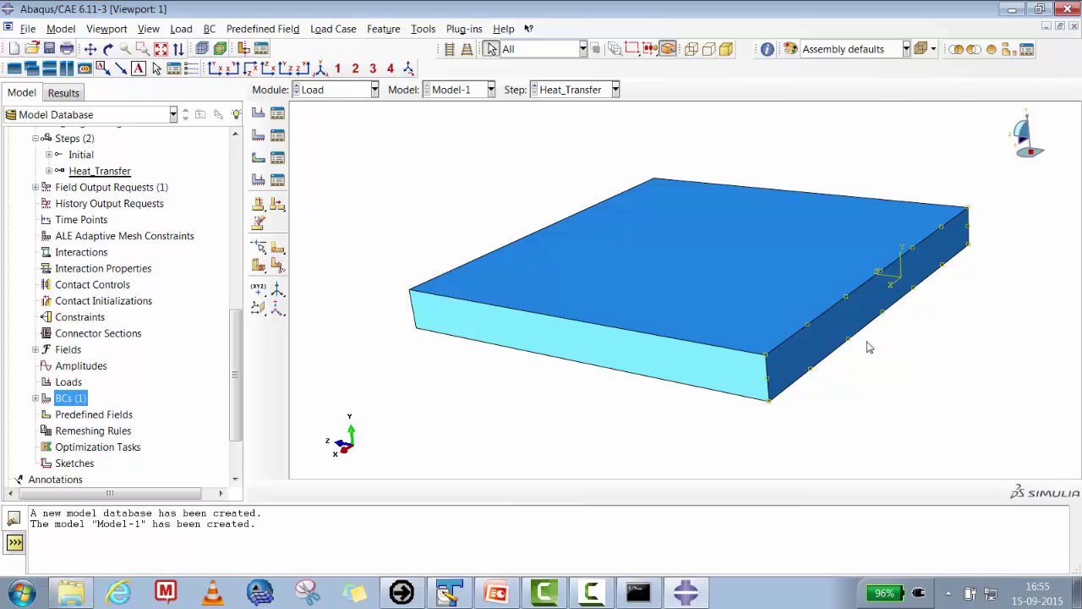
# Step: Start a surface heat flux load named Heat_Flux in the Heat_Transfer step
pyautogui.click(108, 49)
pyautogui.moveTo(548, 288); pyautogui.dragTo(616, 311)
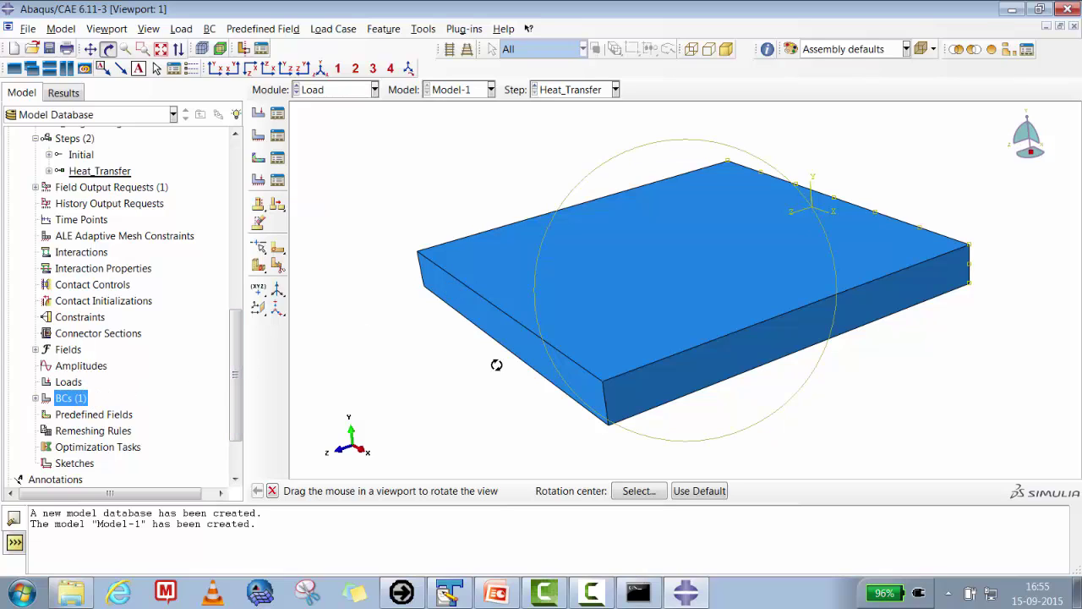
pyautogui.click(75, 384)
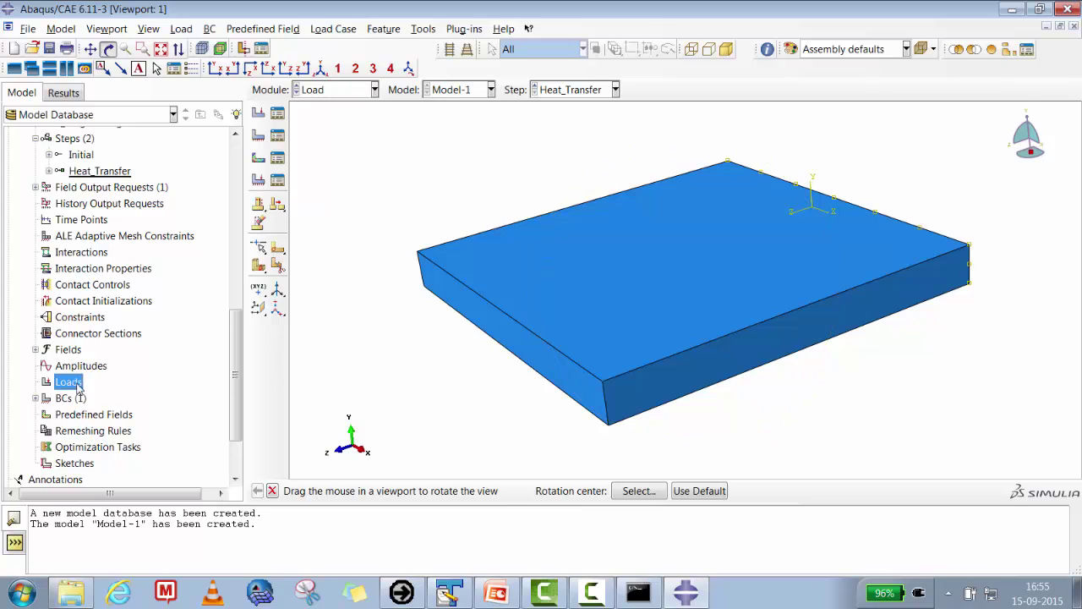
pyautogui.rightClick(74, 384)
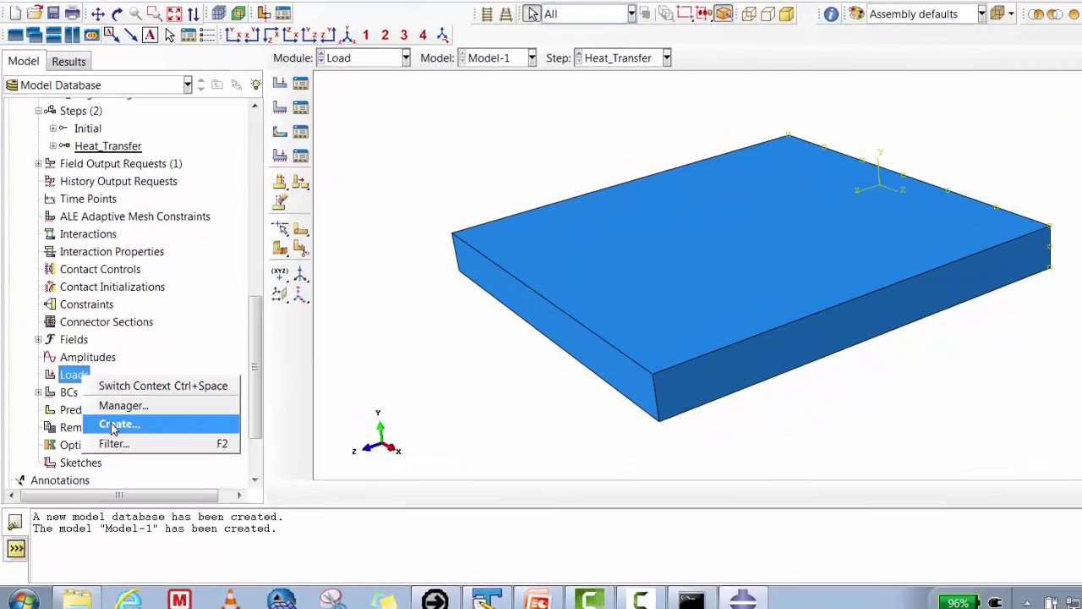
pyautogui.click(115, 424)
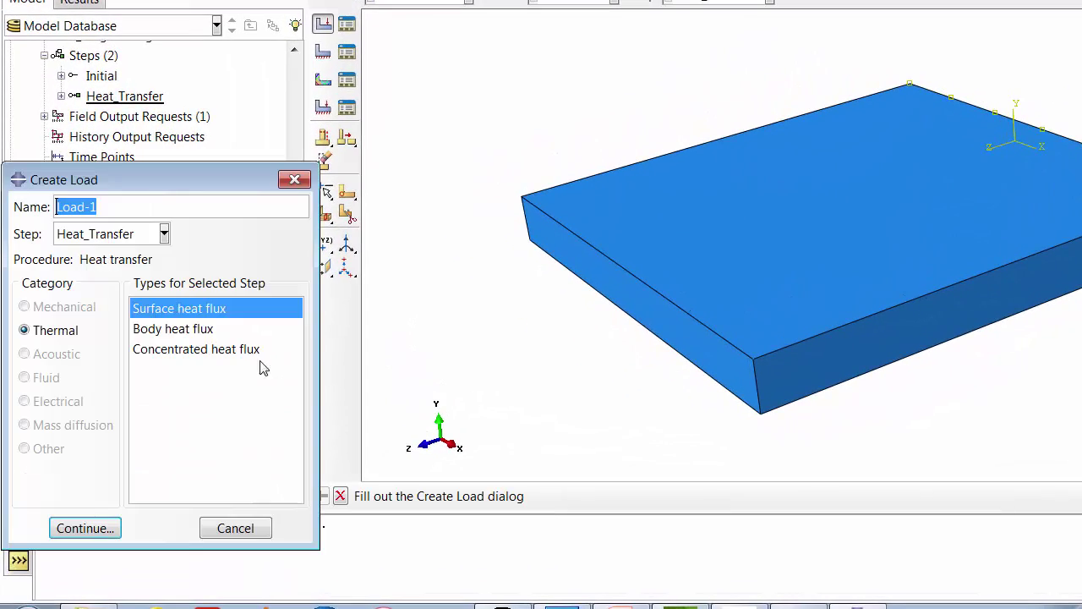
pyautogui.moveTo(217, 185); pyautogui.dragTo(469, 140)
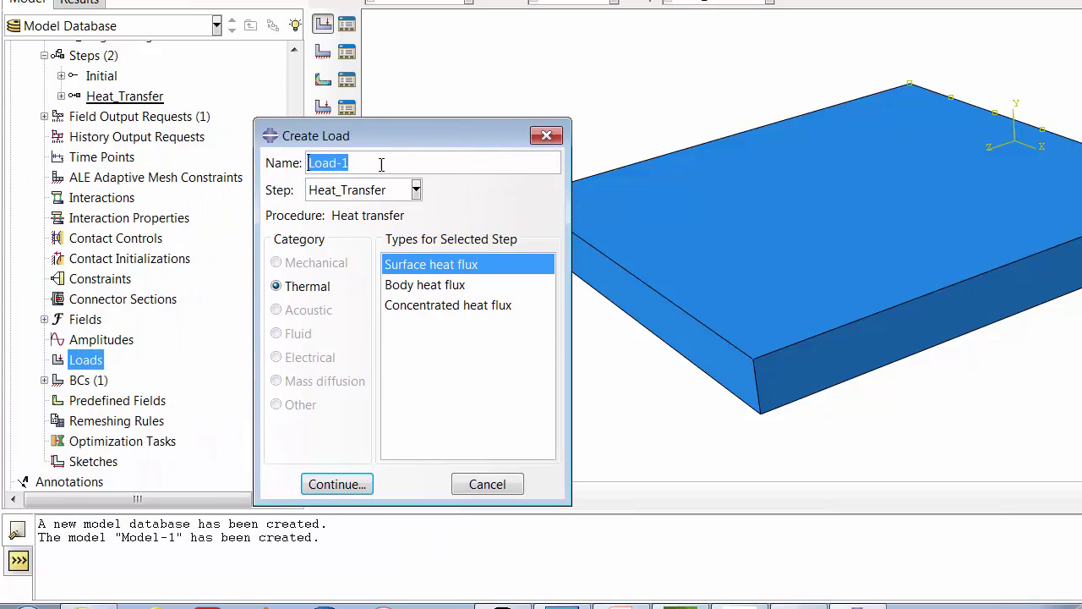
pyautogui.write('Heat_Flux')
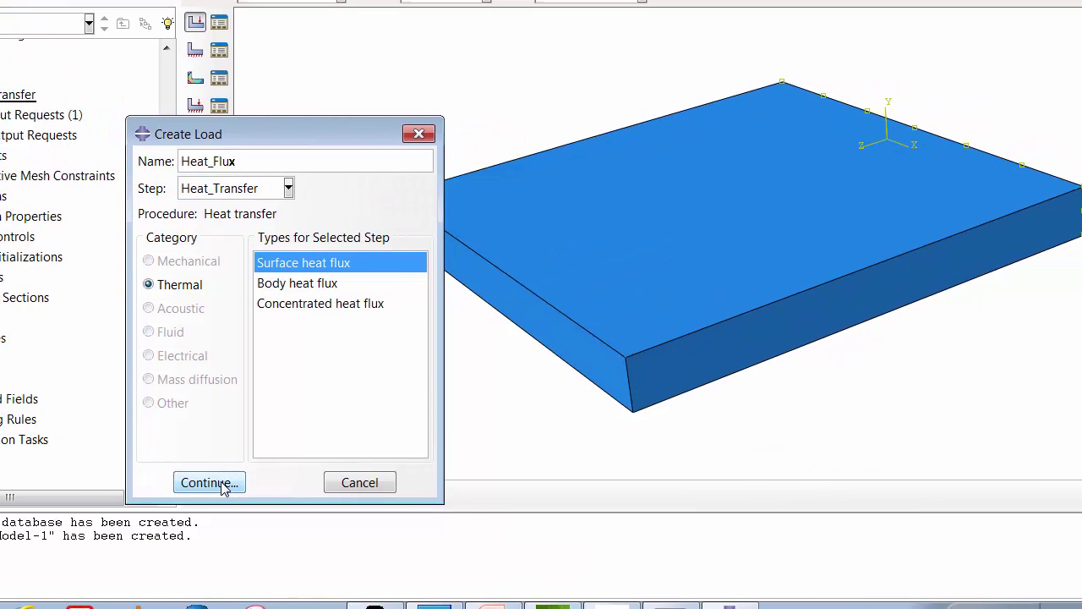
pyautogui.click(223, 485)
# Step: Apply the Heat_Flux load to the plate's positive-Z side face with a uniform magnitude of 50000
pyautogui.click(497, 316)
pyautogui.click(483, 494)
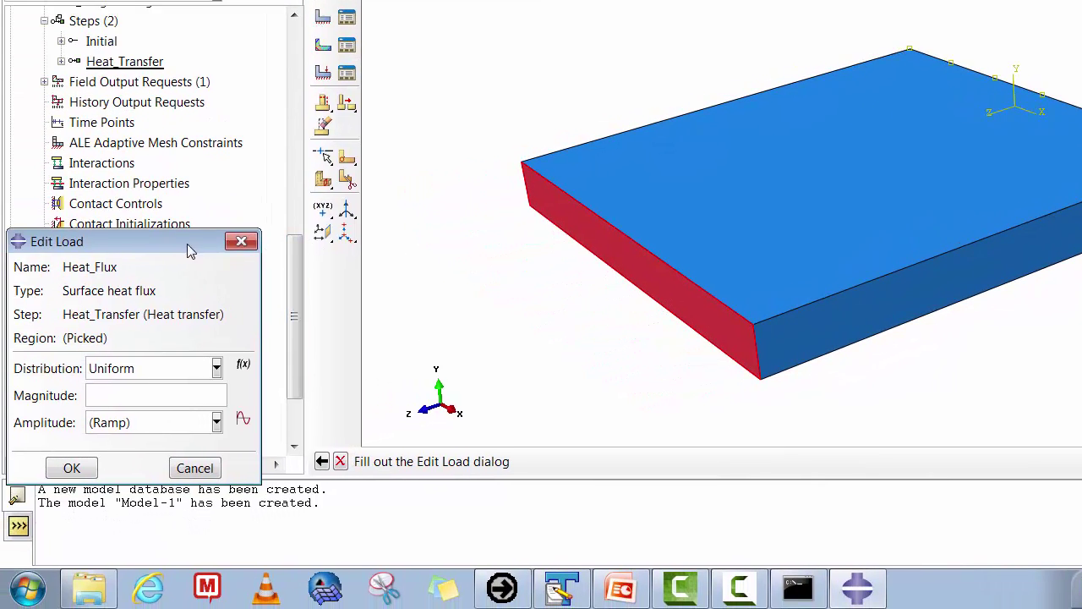
pyautogui.moveTo(190, 246); pyautogui.dragTo(503, 193)
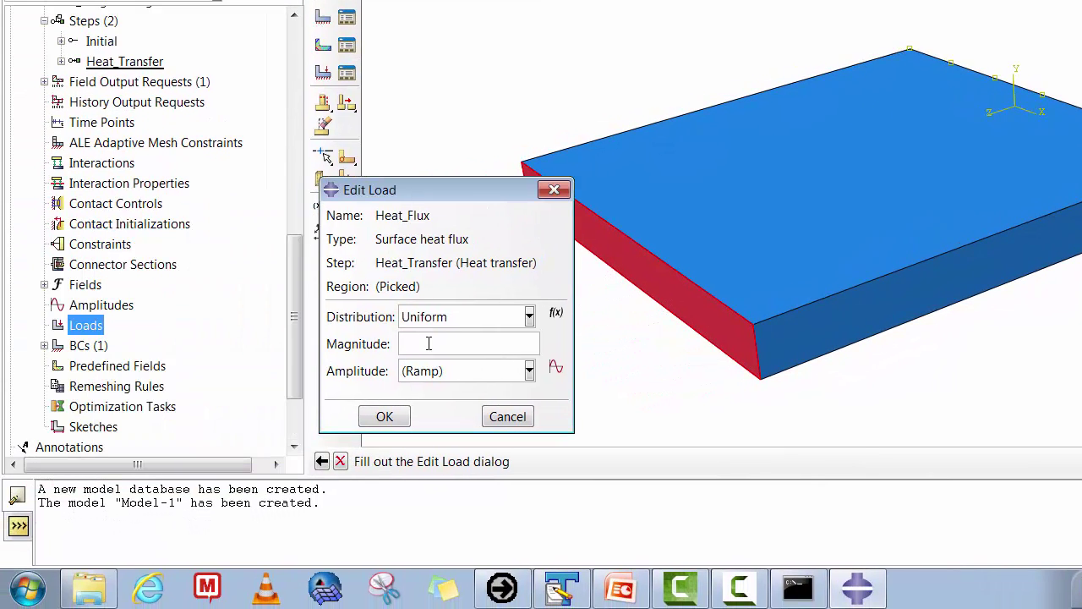
pyautogui.write('0000')
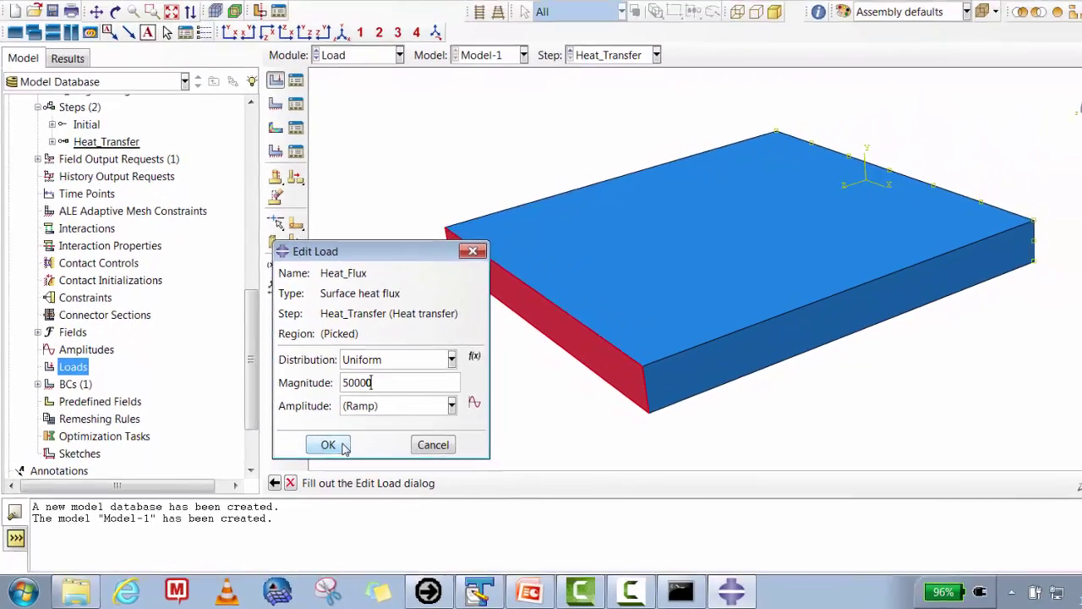
pyautogui.click(385, 416)
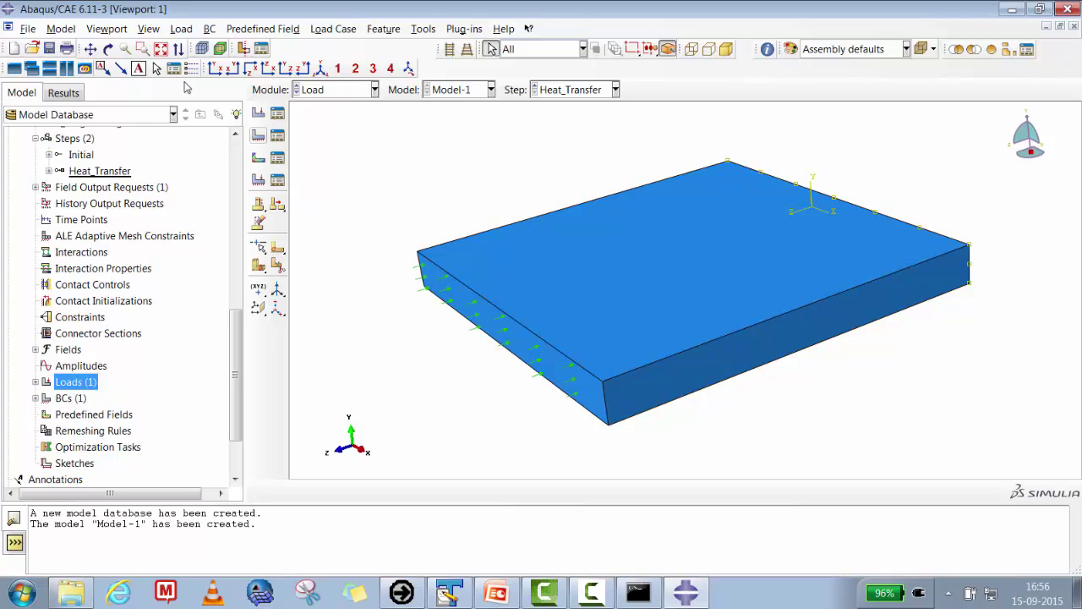
pyautogui.click(108, 49)
pyautogui.moveTo(563, 239); pyautogui.dragTo(488, 247)
pyautogui.moveTo(799, 334); pyautogui.dragTo(615, 373)
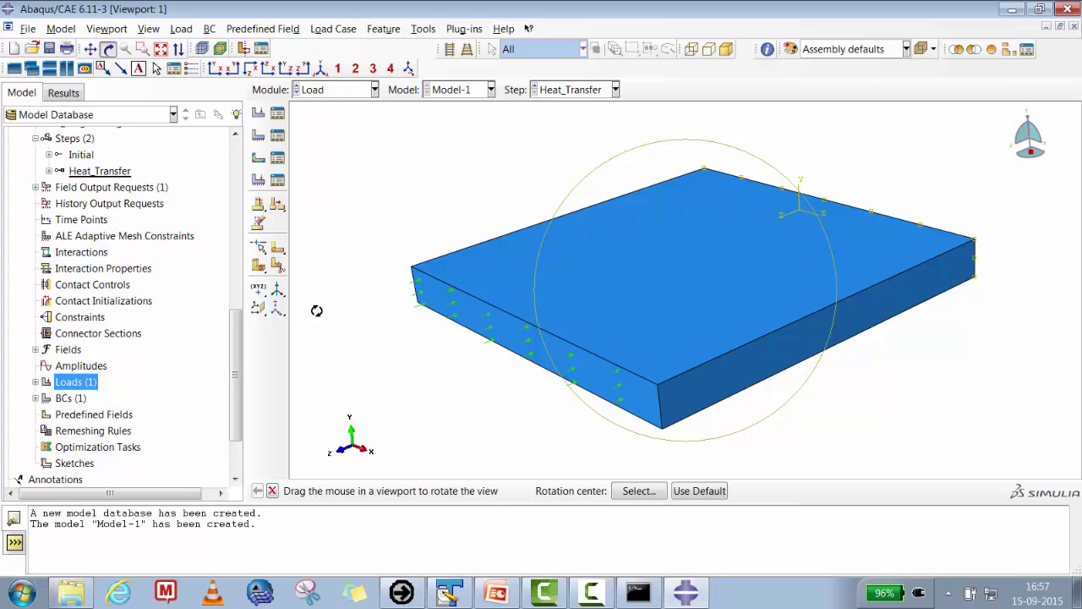
pyautogui.rightClick(85, 387)
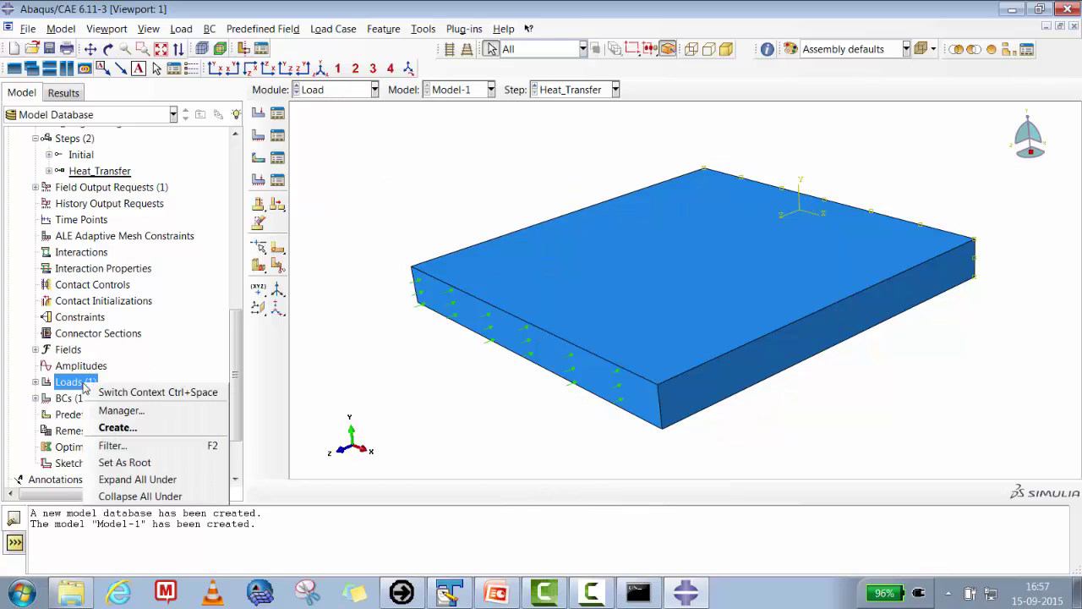
pyautogui.click(340, 379)
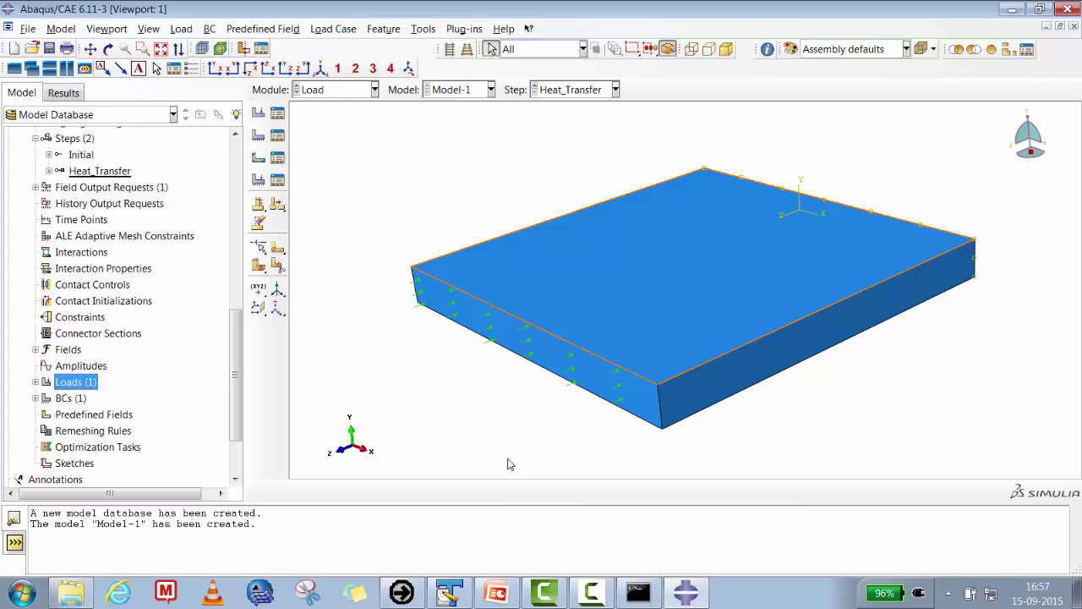
# Step: Switch to PowerPoint to consult the slide on convection heat transfer, and return to the Abaqus model
pyautogui.click(499, 591)
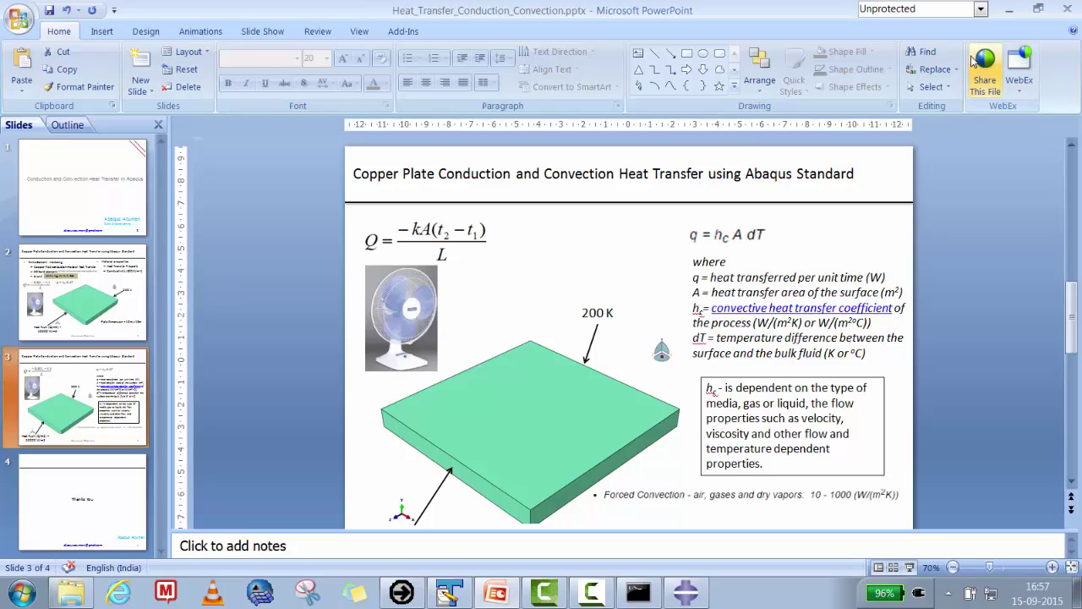
pyautogui.click(1009, 8)
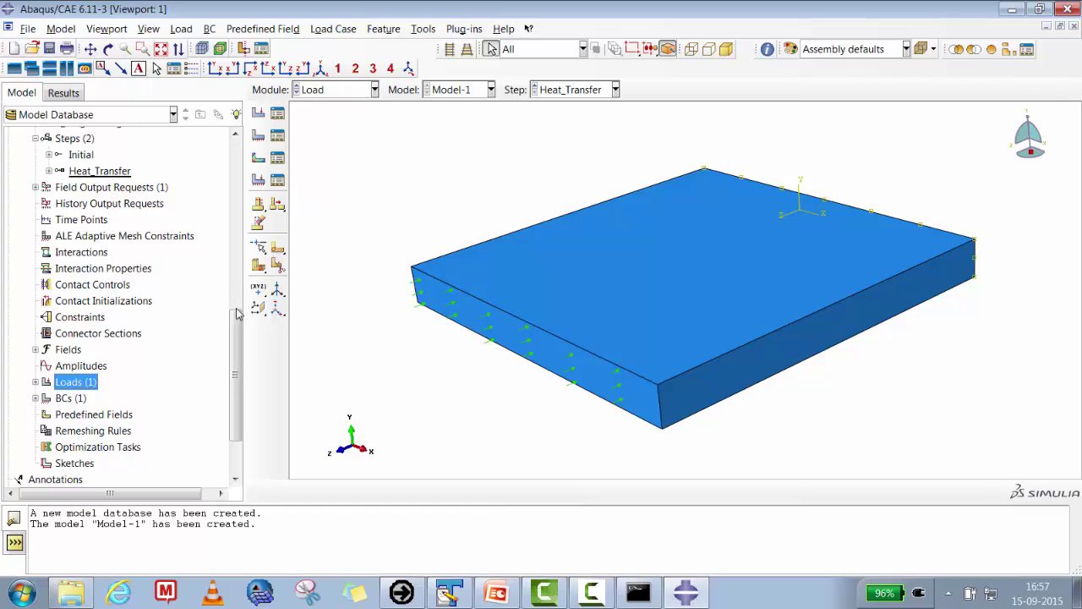
# Step: Start a surface film condition interaction named Hc in the Heat_Transfer step
pyautogui.moveTo(238, 333); pyautogui.dragTo(241, 297)
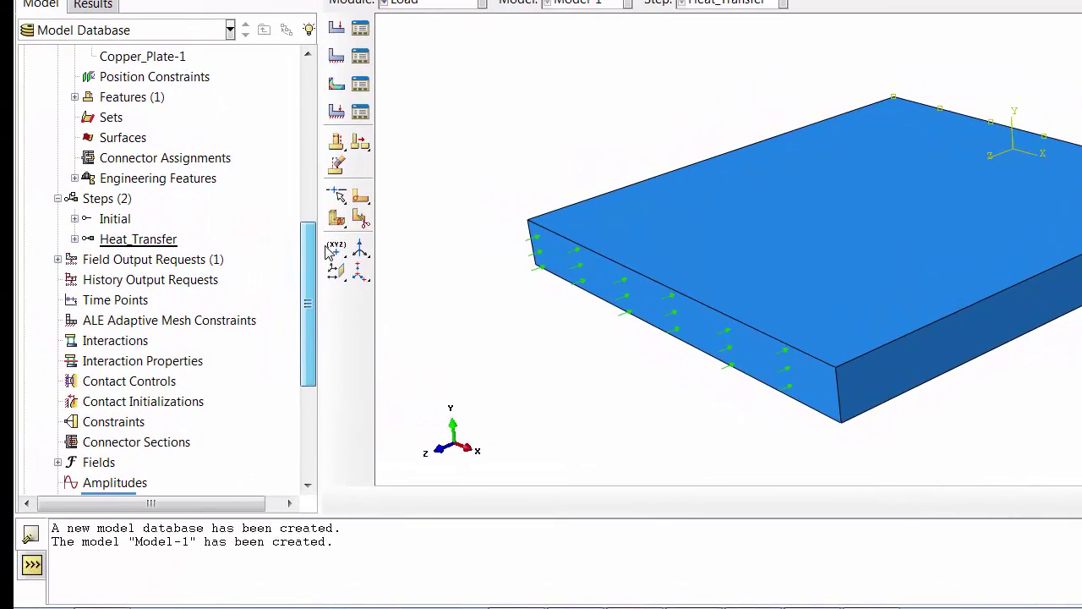
pyautogui.moveTo(329, 249); pyautogui.dragTo(244, 292)
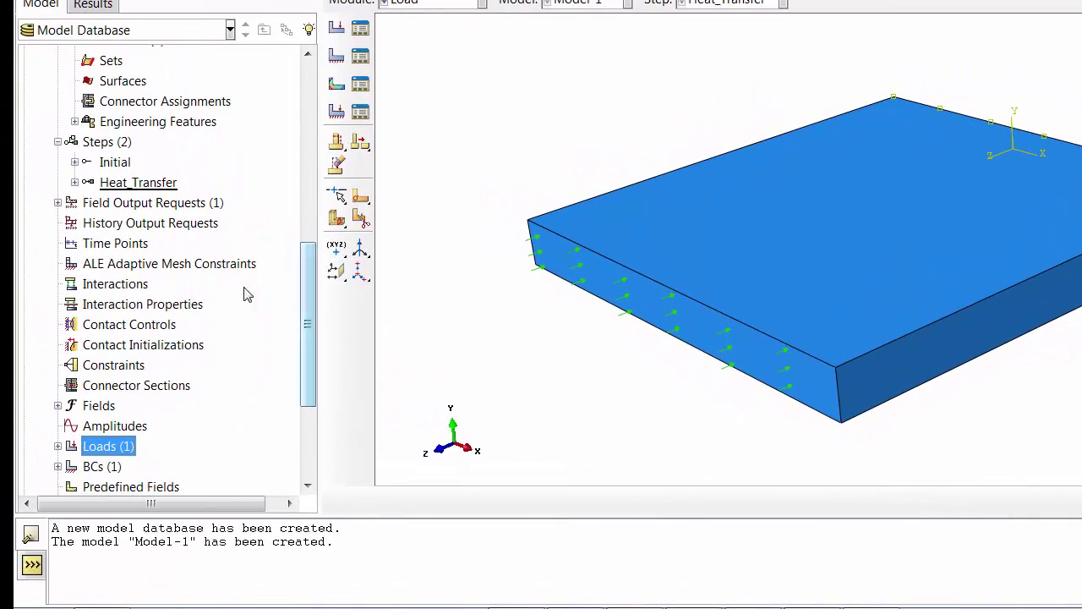
pyautogui.click(107, 285)
pyautogui.rightClick(108, 287)
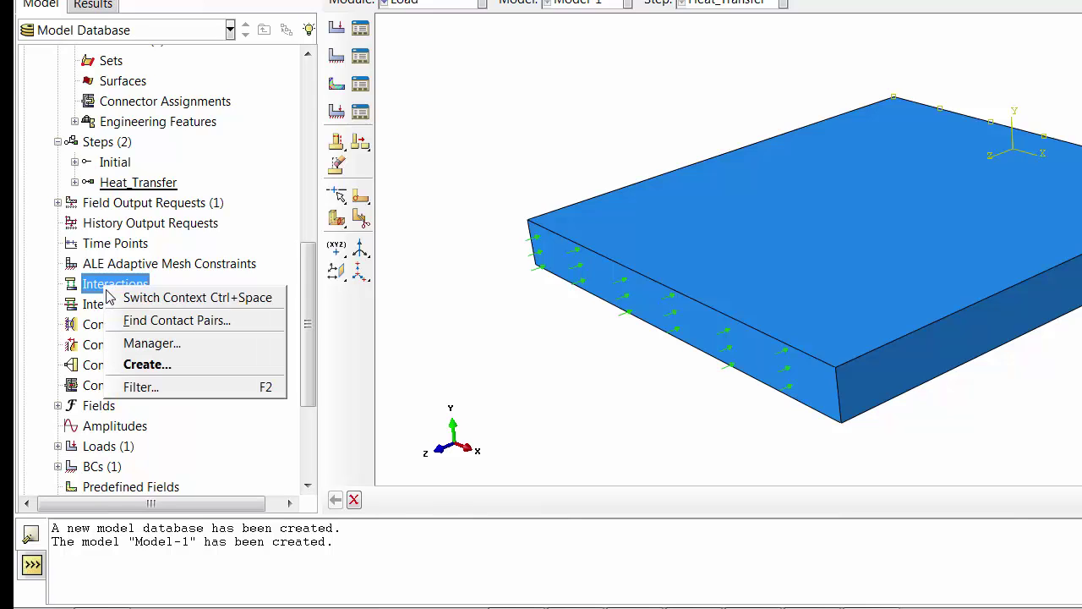
pyautogui.click(127, 363)
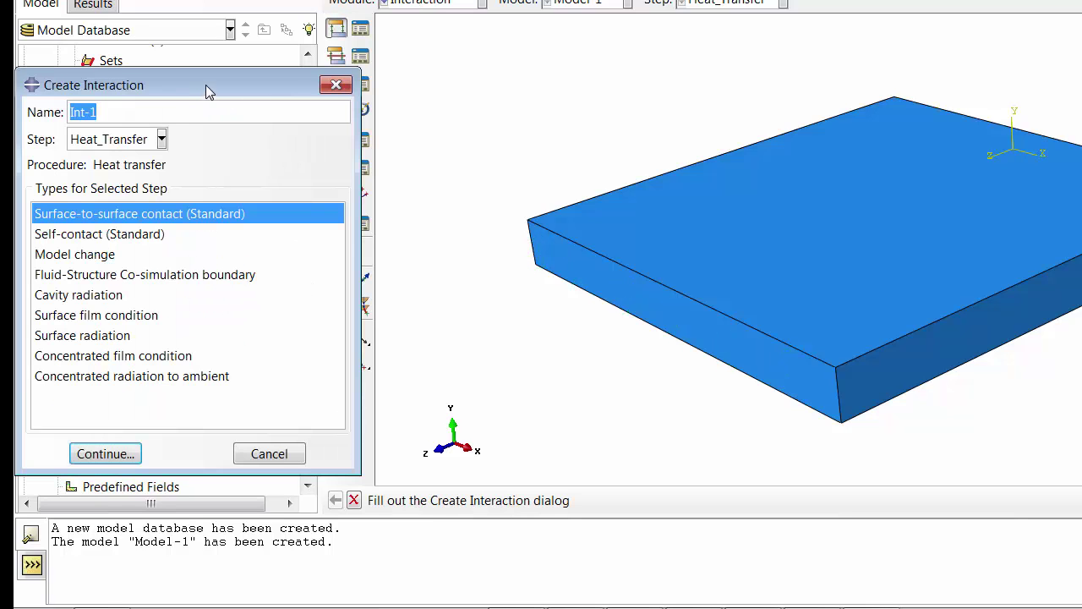
pyautogui.moveTo(206, 84); pyautogui.dragTo(612, 88)
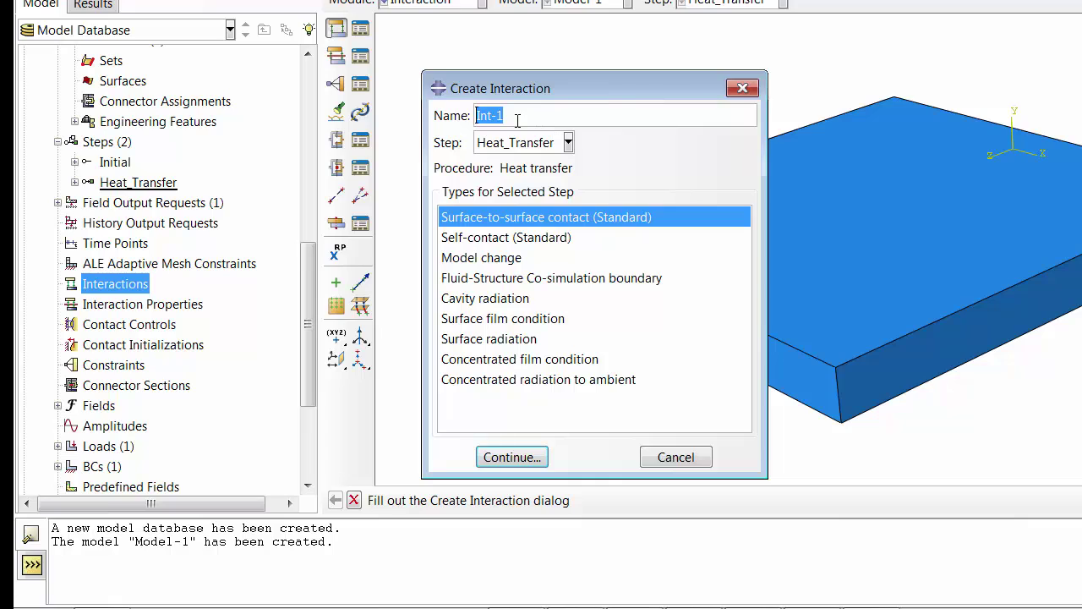
pyautogui.moveTo(515, 120); pyautogui.dragTo(451, 115)
pyautogui.write('Hc')
pyautogui.click(502, 319)
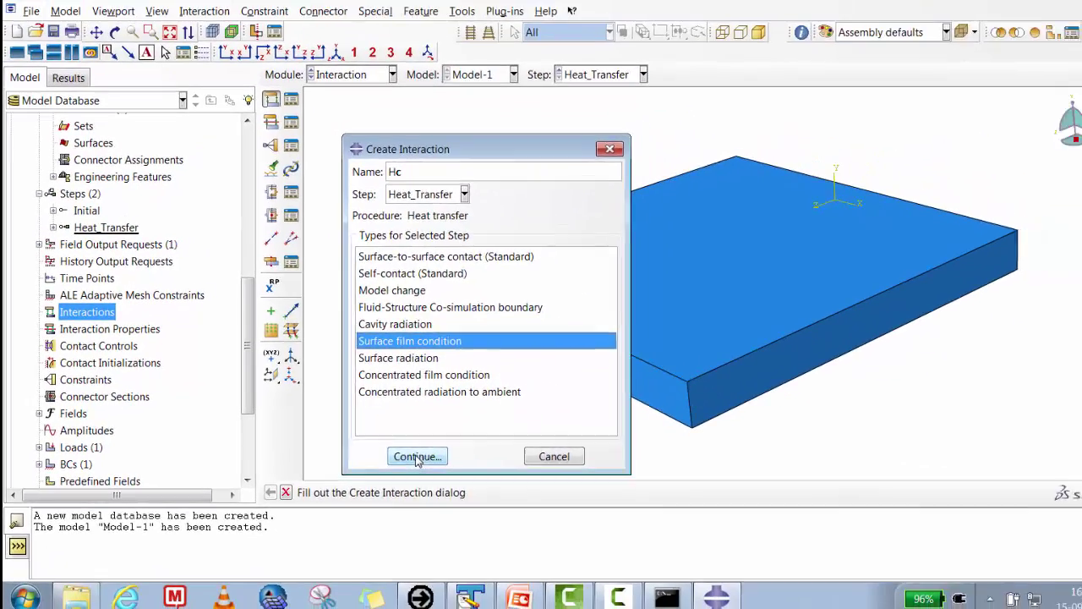
pyautogui.click(521, 459)
# Step: Apply the Hc interaction to the plate's upper face with film coefficient 30 and uniform sink temperature 296.15
pyautogui.click(587, 311)
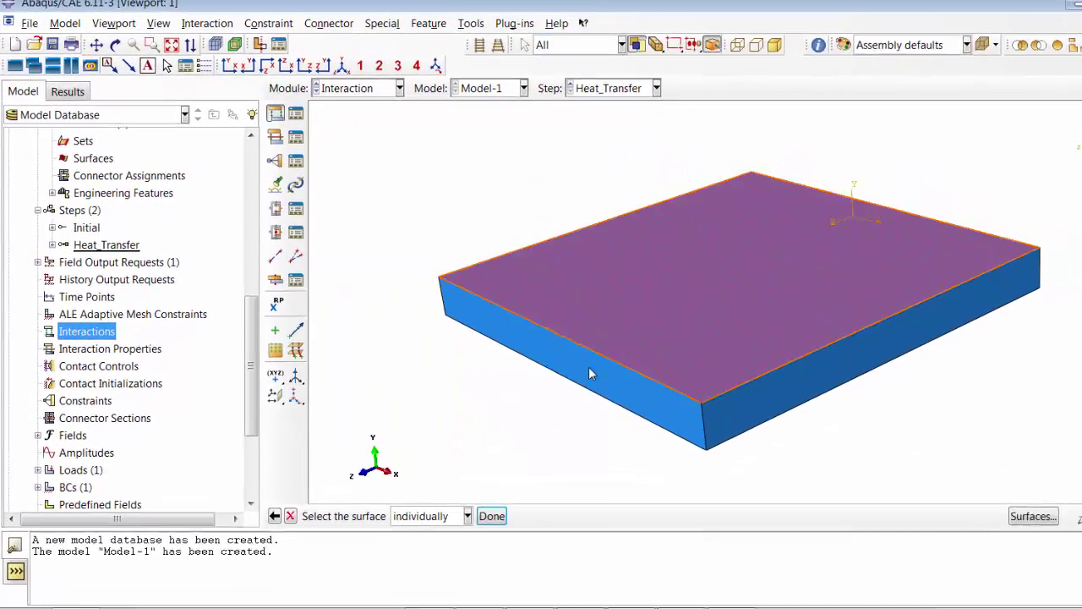
pyautogui.click(460, 490)
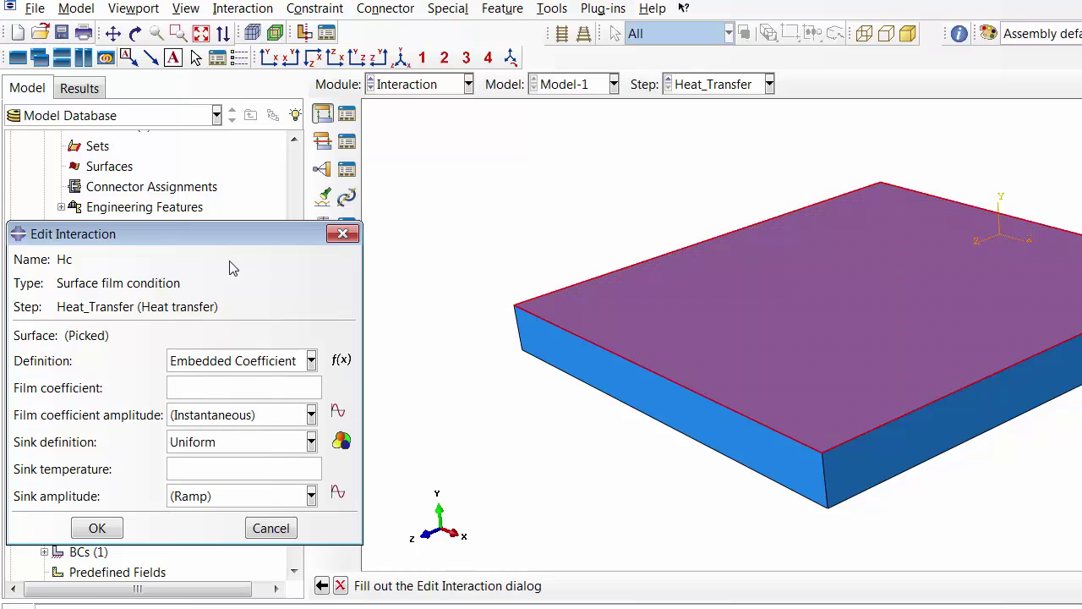
pyautogui.moveTo(226, 240); pyautogui.dragTo(521, 251)
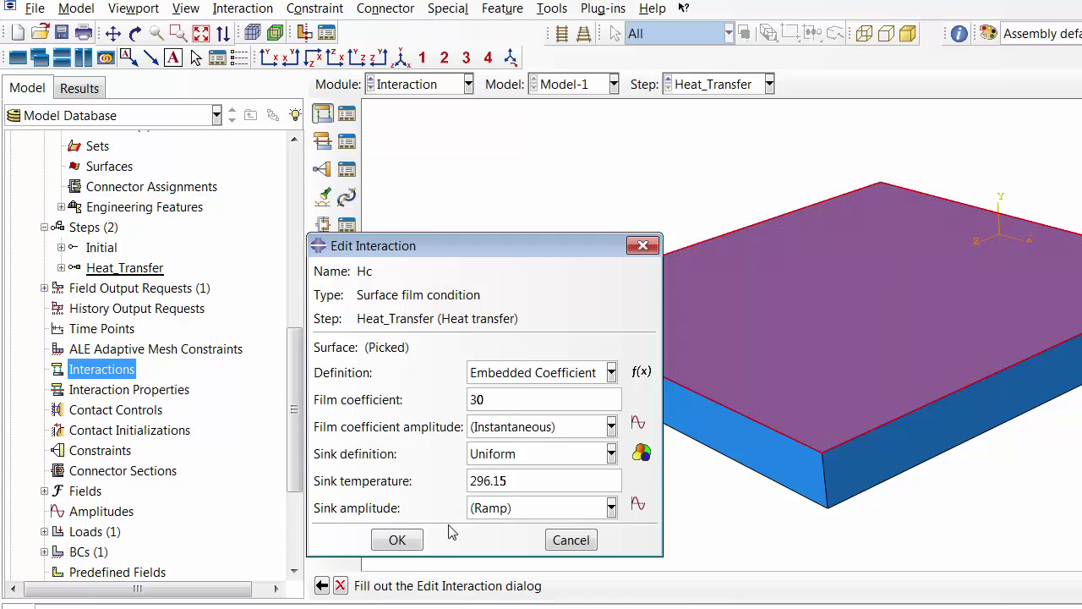
pyautogui.click(411, 543)
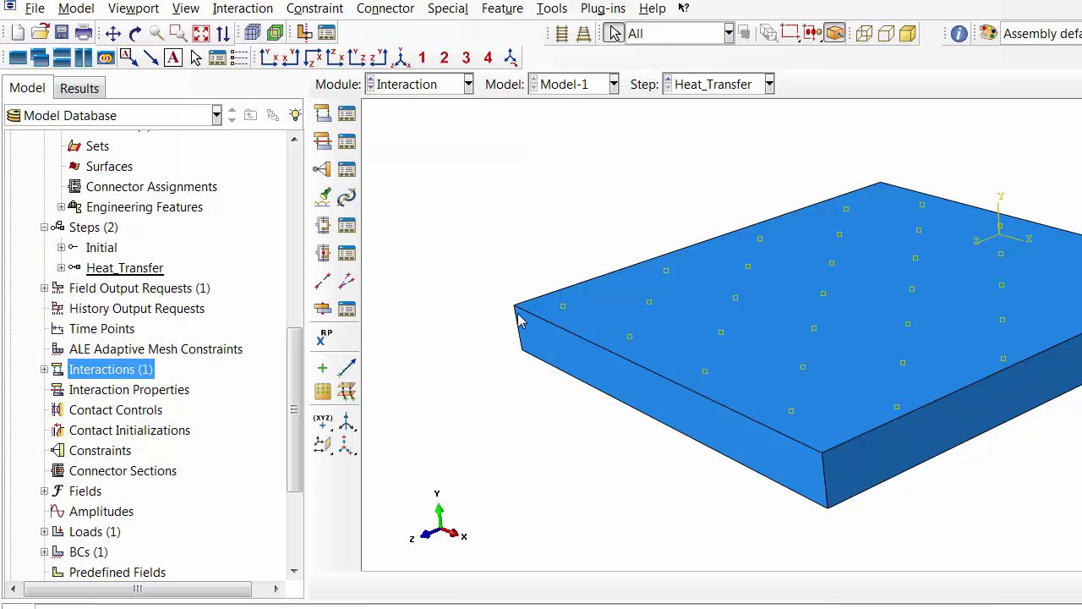
# Step: Switch to the Mesh module and make the Copper_Plate part the object to mesh instead of the assembly
pyautogui.scroll(-2, 297, 406)
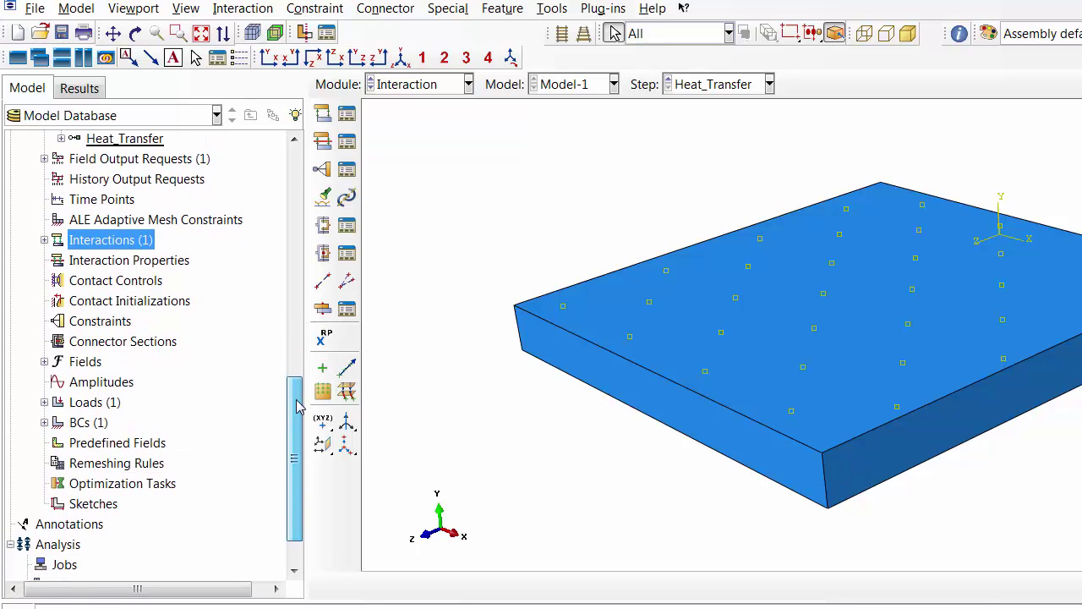
pyautogui.moveTo(297, 406); pyautogui.dragTo(299, 174)
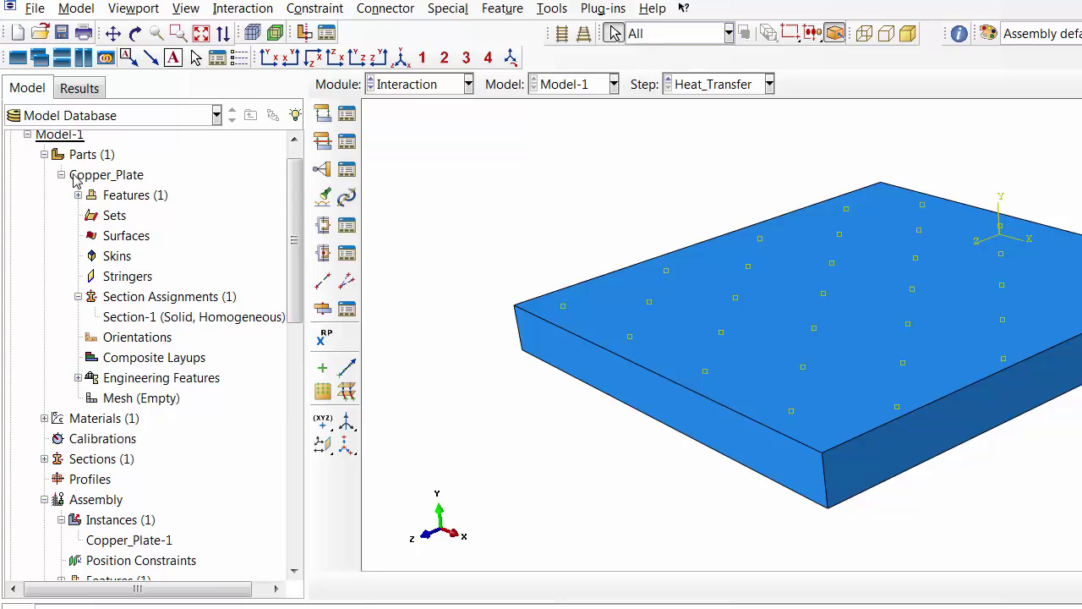
pyautogui.moveTo(286, 257); pyautogui.dragTo(292, 401)
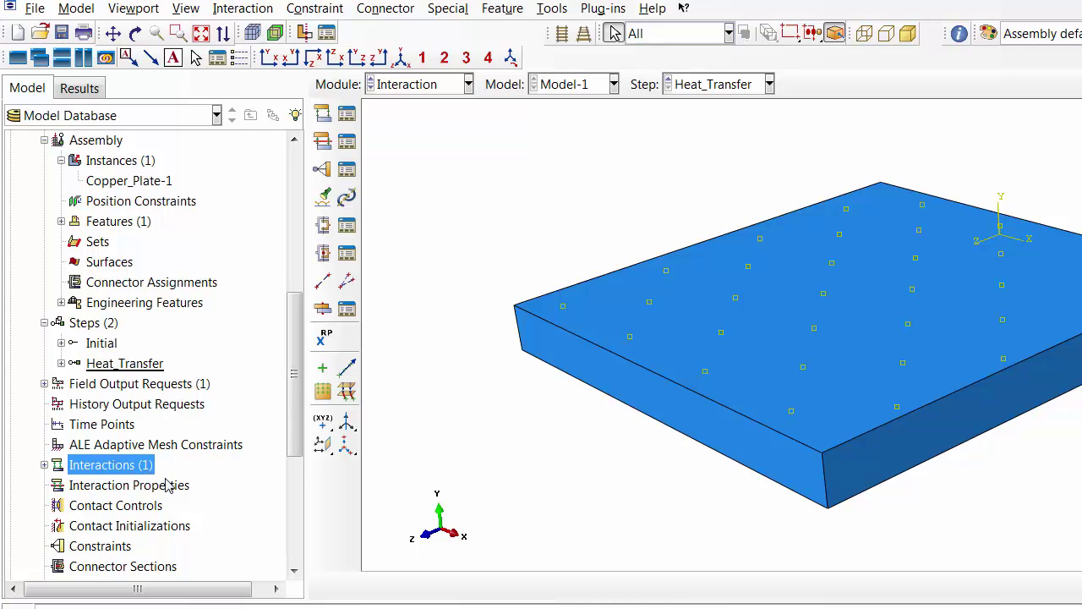
pyautogui.moveTo(292, 425); pyautogui.dragTo(318, 267)
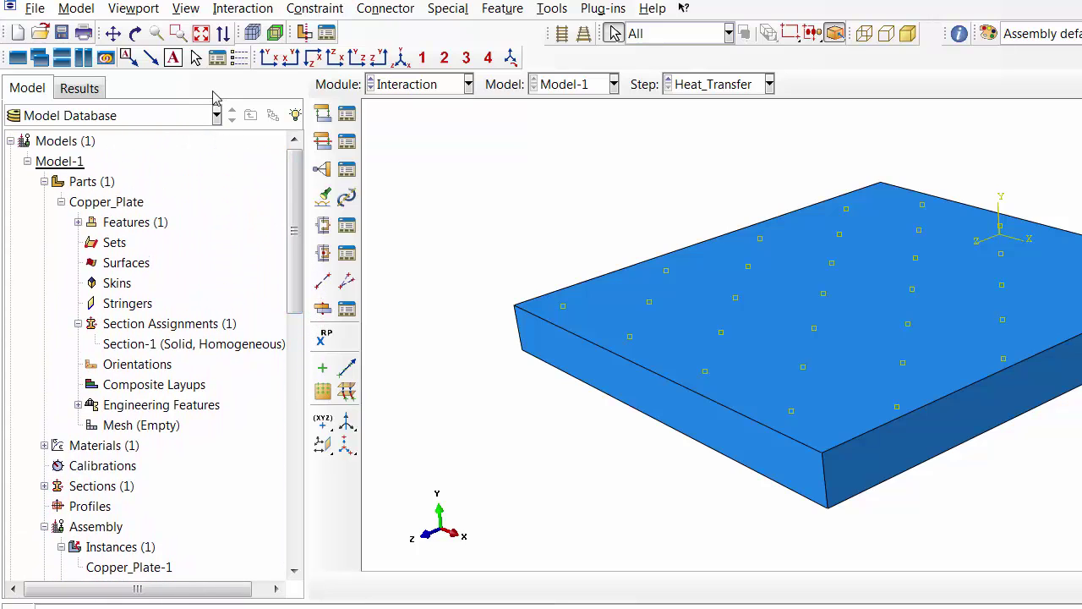
pyautogui.click(413, 88)
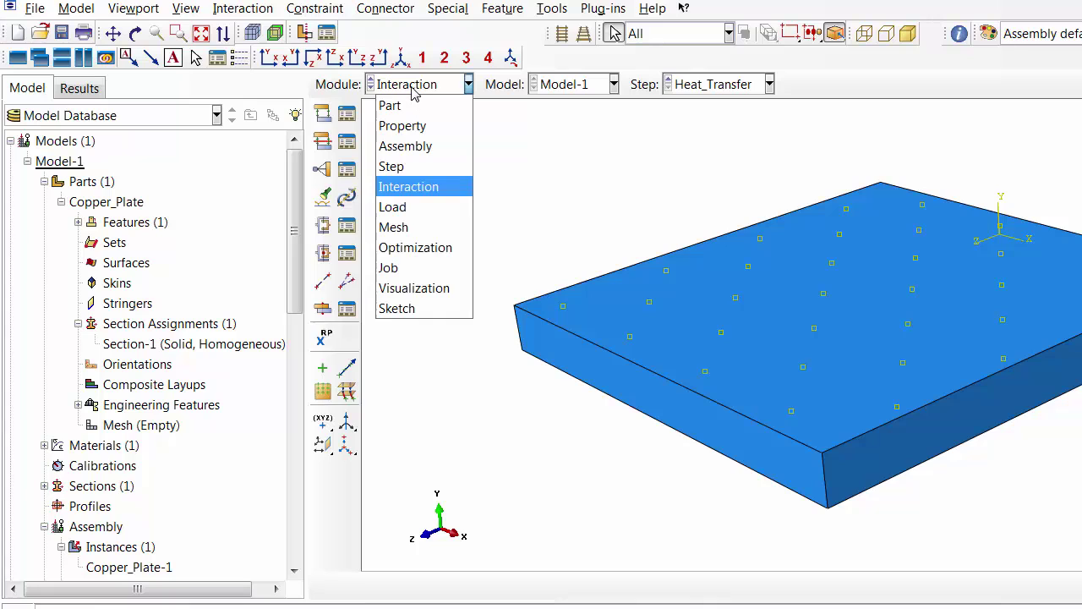
pyautogui.click(393, 228)
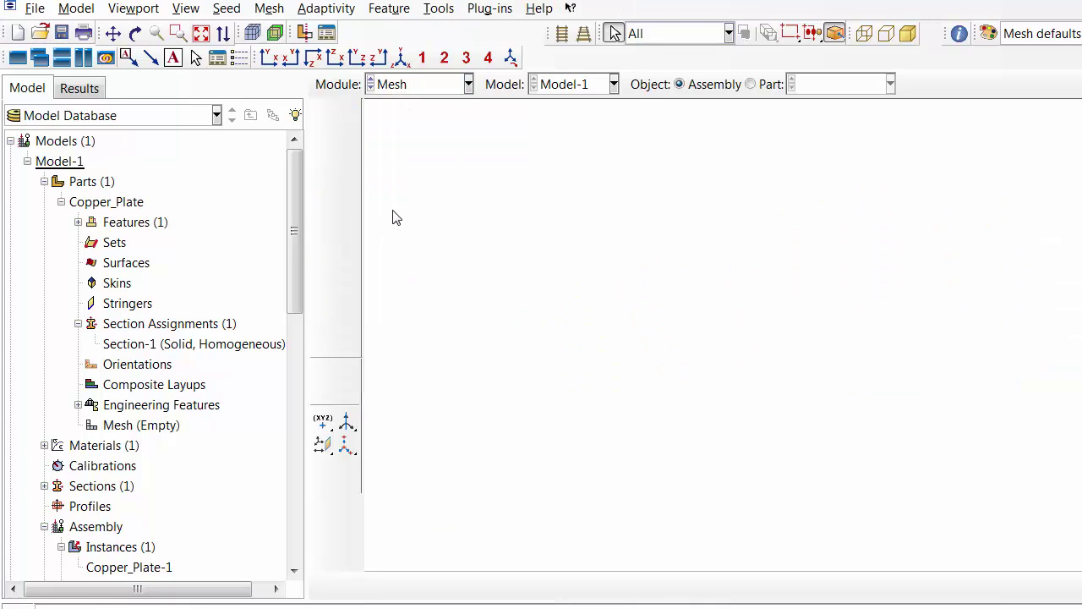
pyautogui.click(750, 84)
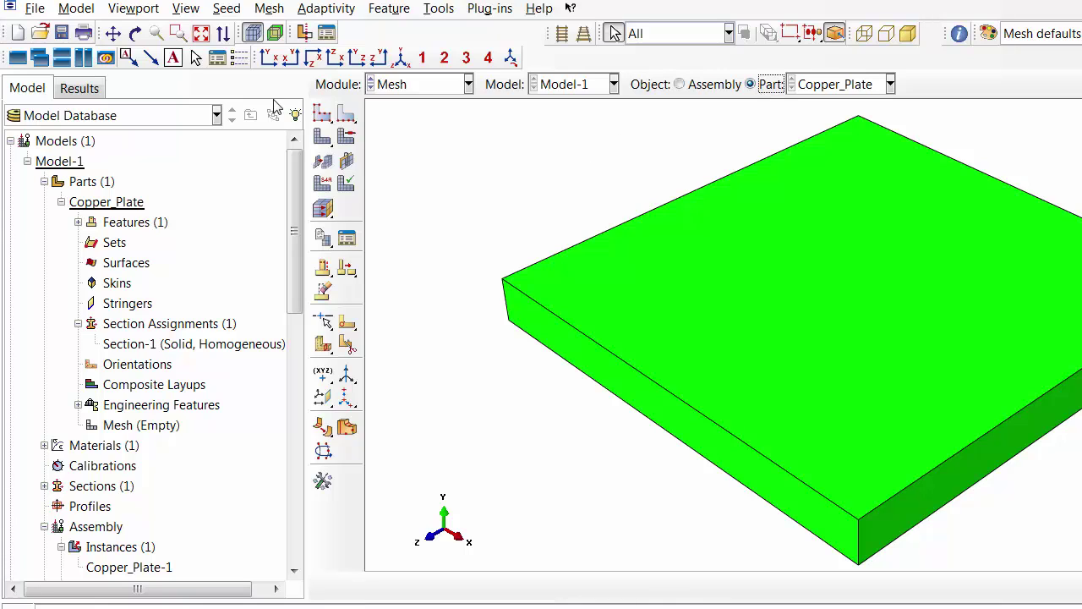
# Step: Assign the Standard, linear Heat Transfer element family to the copper plate
pyautogui.click(269, 10)
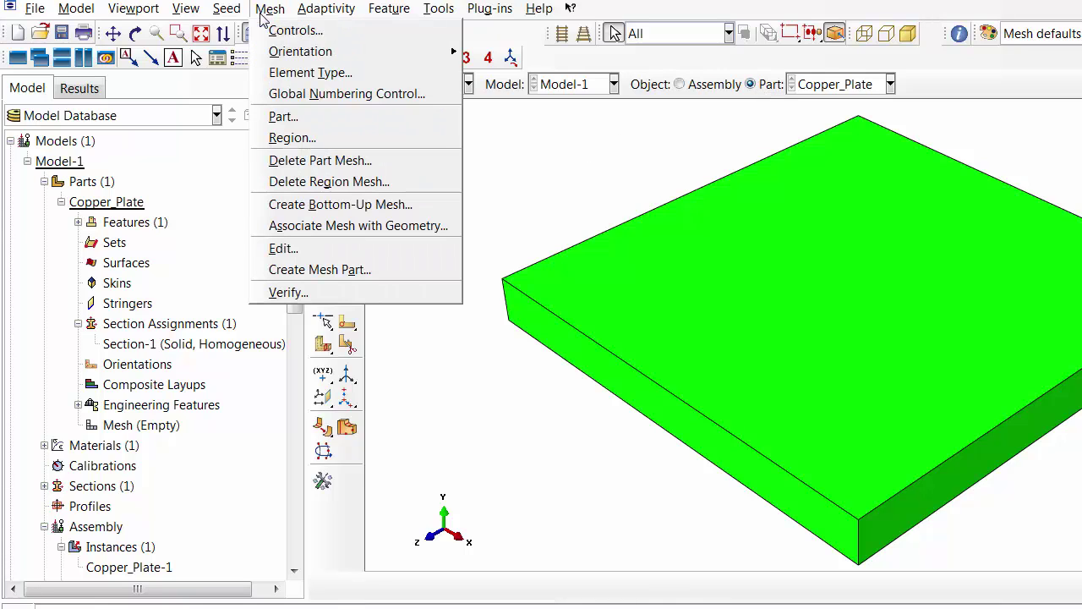
pyautogui.click(279, 72)
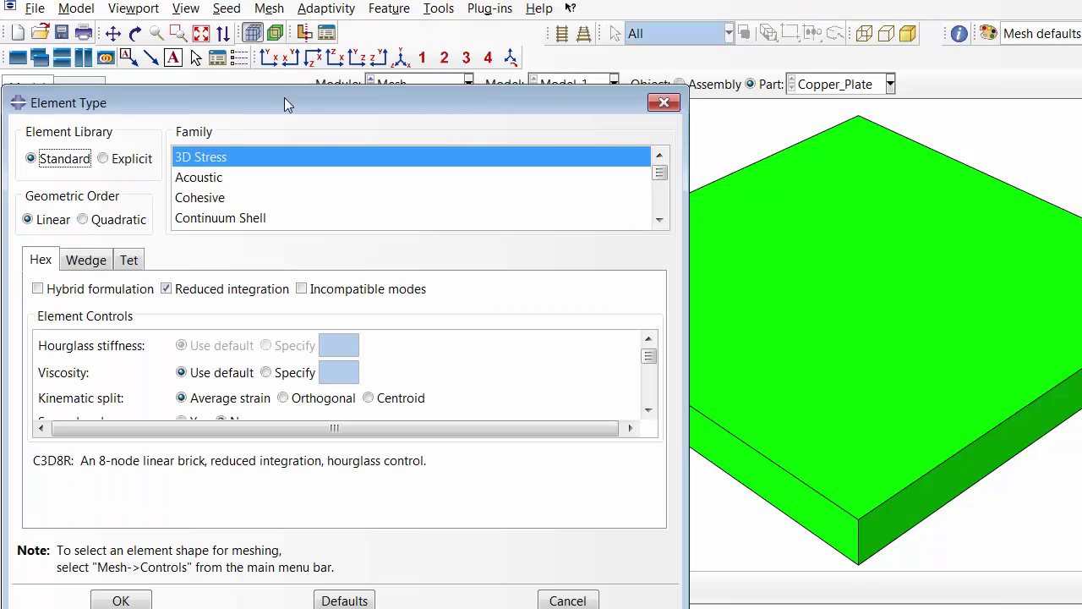
pyautogui.moveTo(330, 102); pyautogui.dragTo(500, 71)
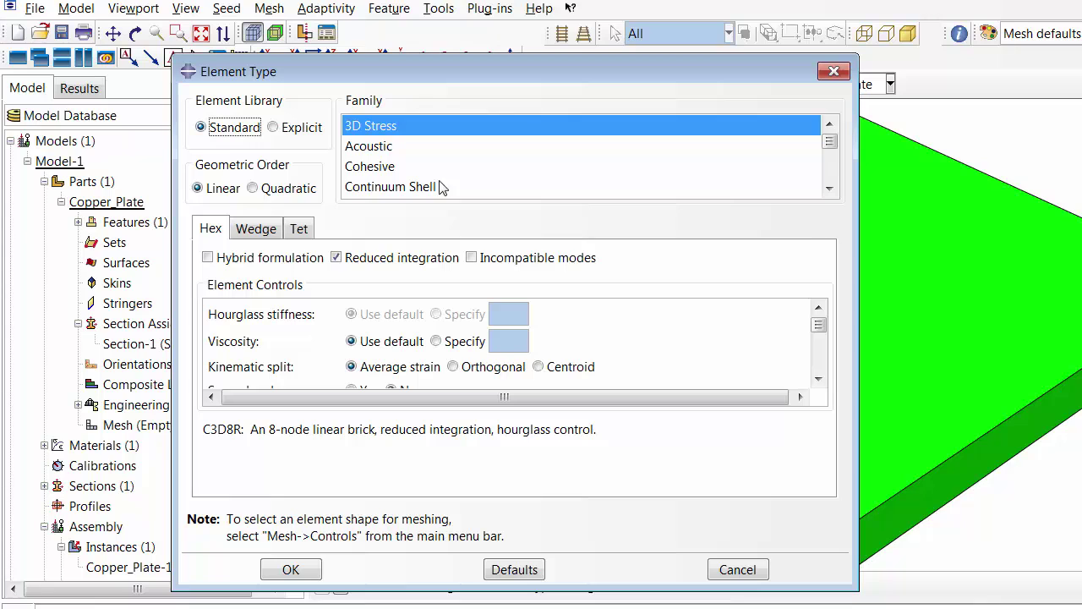
pyautogui.click(829, 190)
pyautogui.click(830, 190)
pyautogui.click(829, 190)
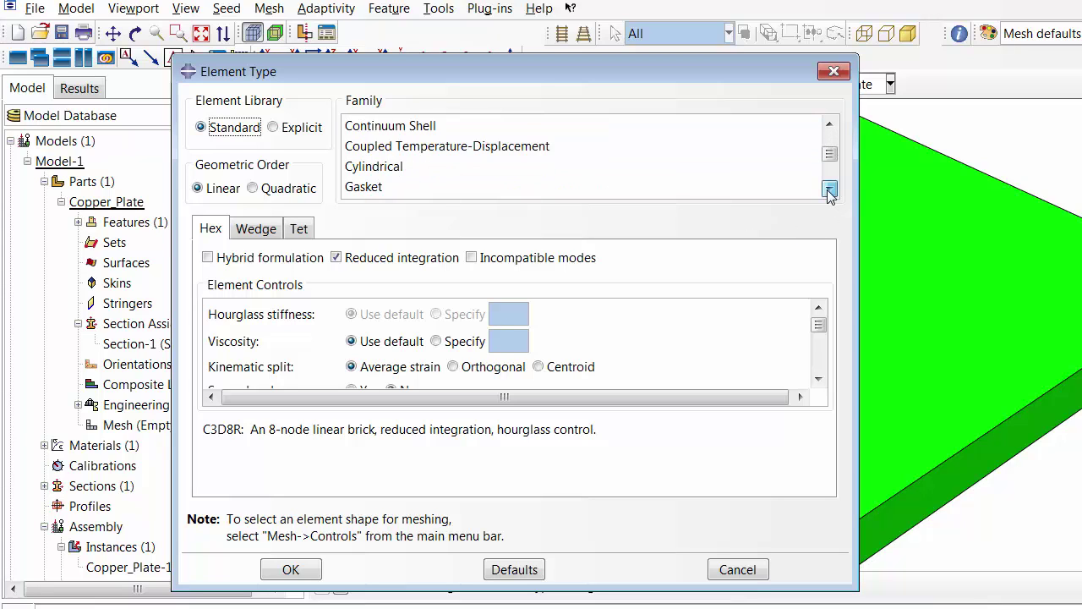
pyautogui.click(829, 190)
pyautogui.click(829, 190)
pyautogui.click(415, 168)
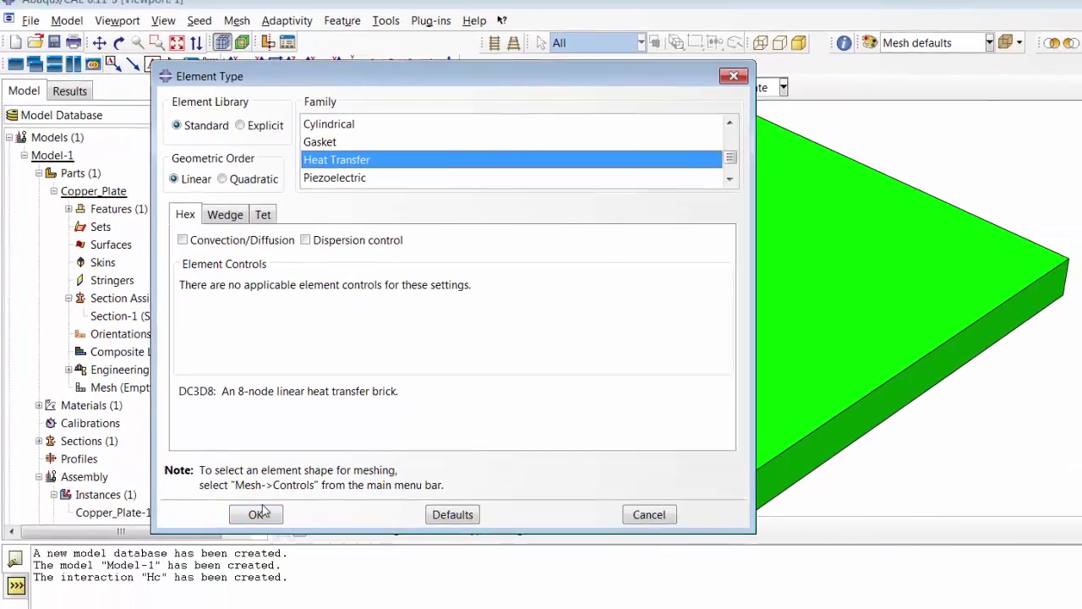
pyautogui.click(291, 569)
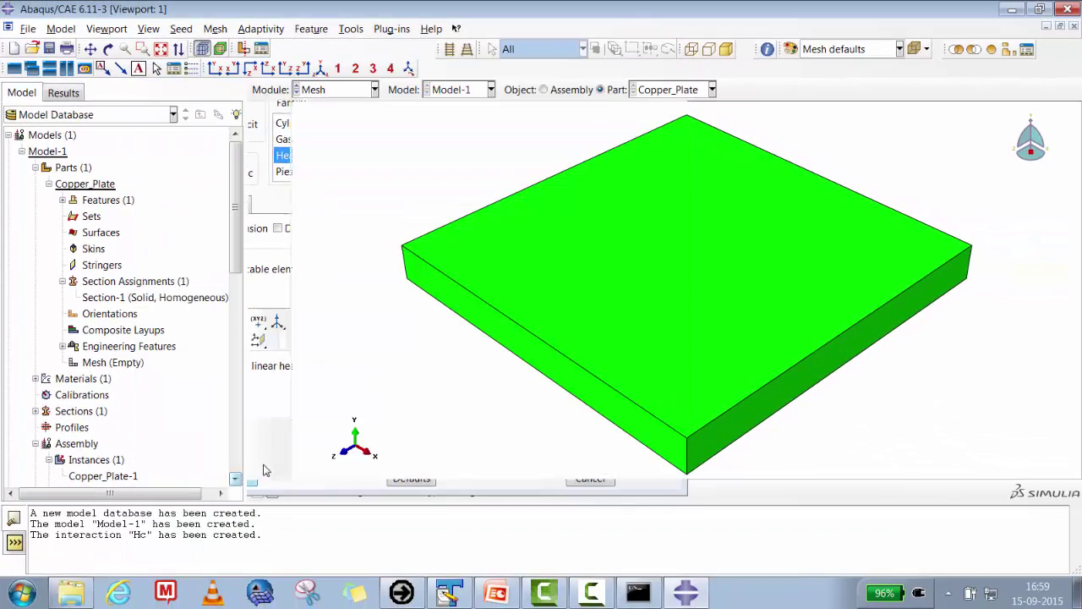
# Step: Check the element shape and meshing technique in the plate's mesh controls, leaving them as they are
pyautogui.click(211, 29)
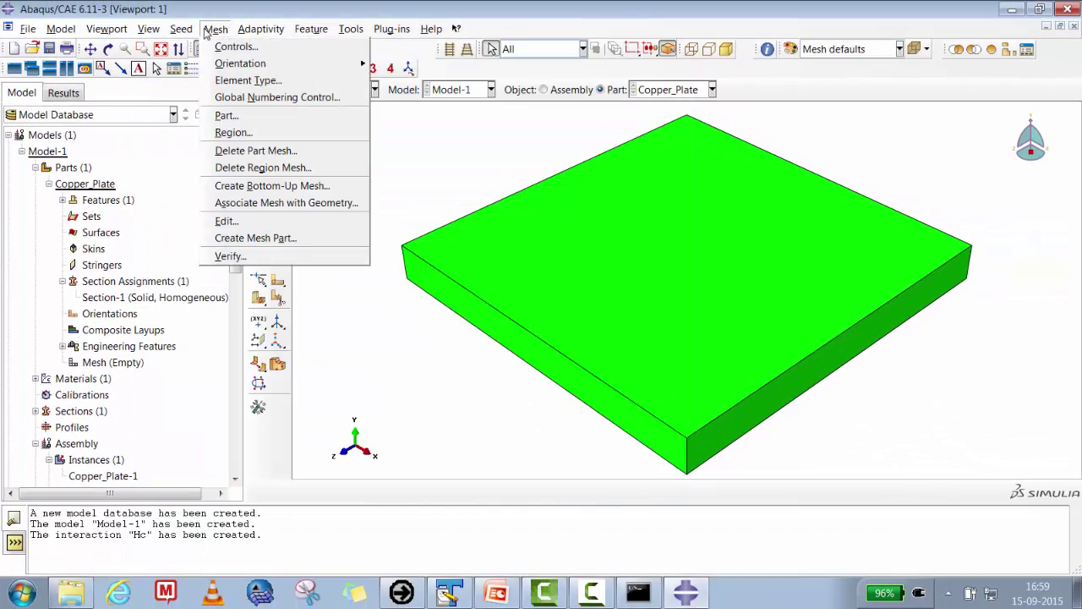
pyautogui.click(226, 46)
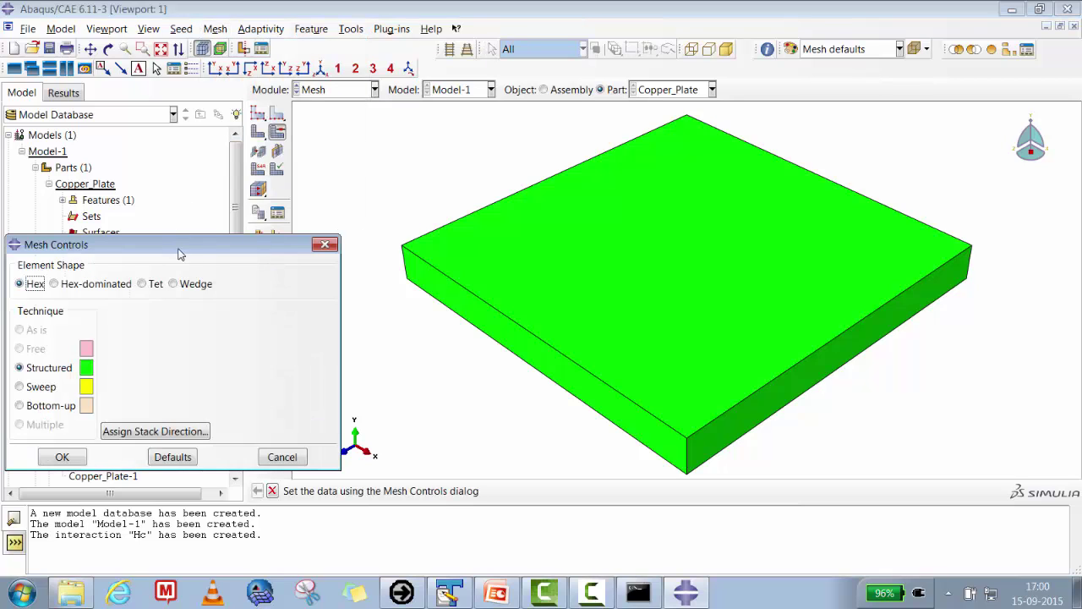
pyautogui.click(281, 457)
# Step: Seed the copper plate with an approximate global size of 0.25
pyautogui.click(181, 28)
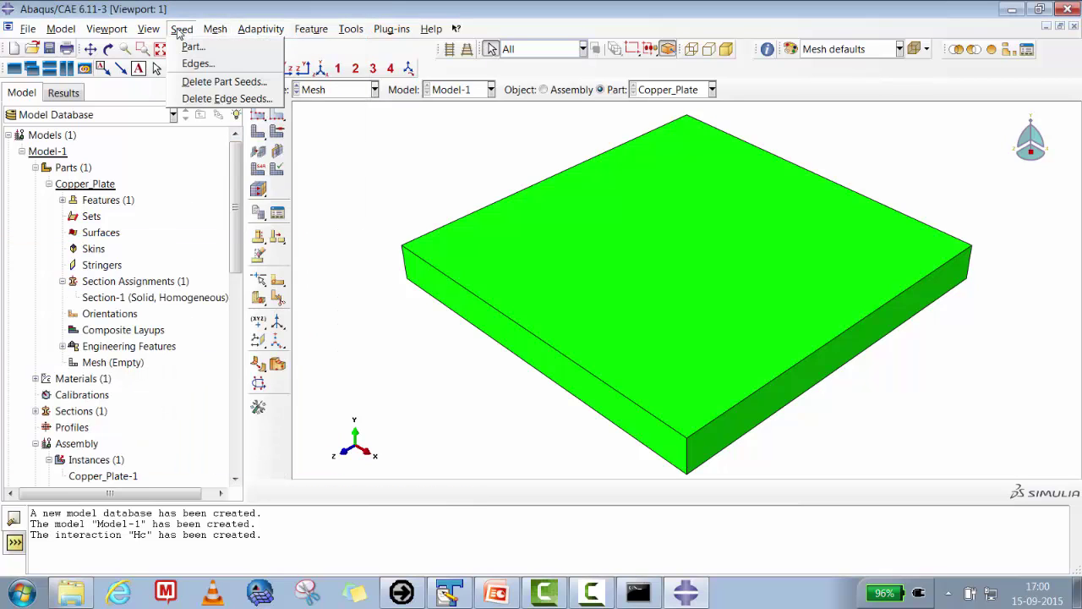
pyautogui.moveTo(218, 34)
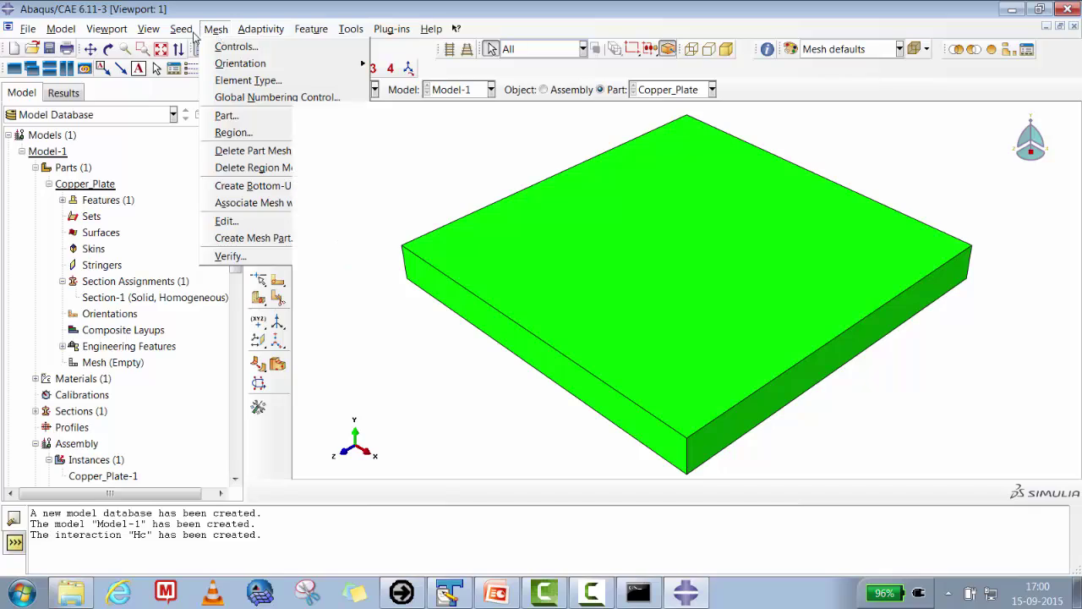
pyautogui.click(192, 46)
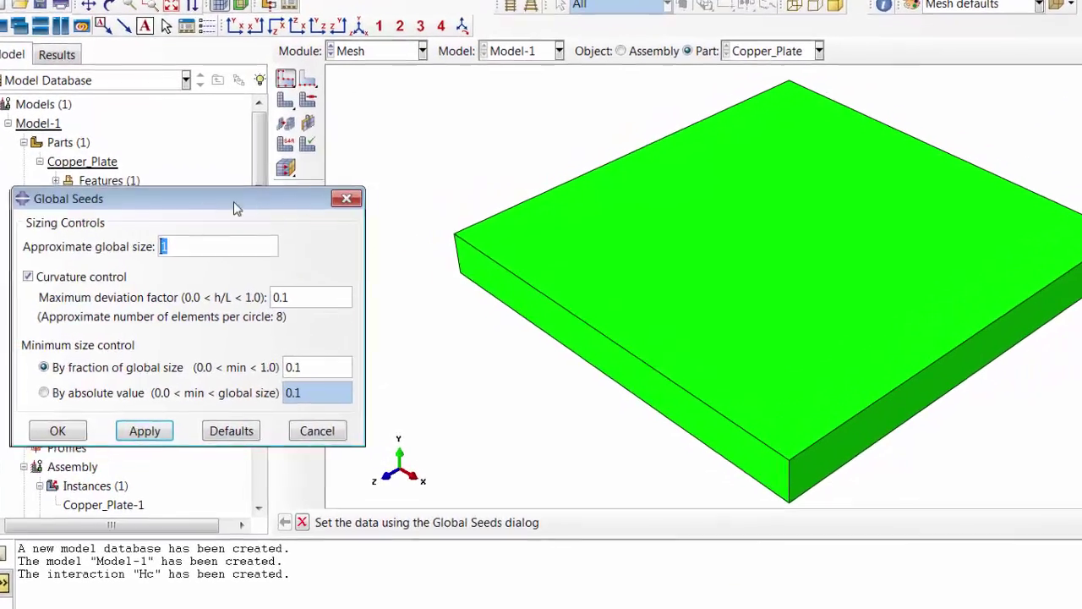
pyautogui.moveTo(212, 220); pyautogui.dragTo(478, 181)
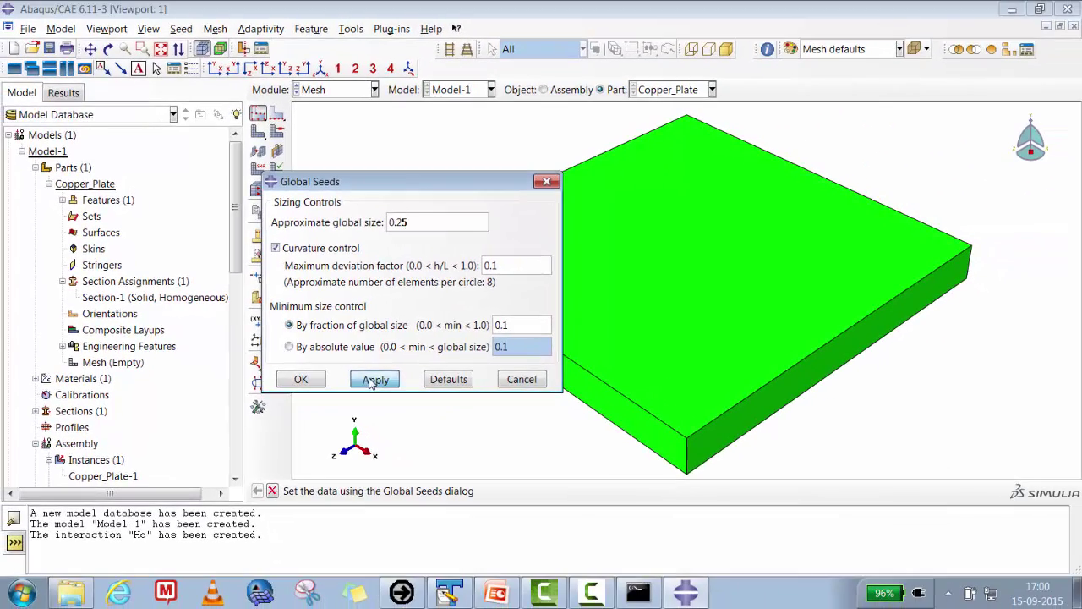
pyautogui.click(424, 392)
pyautogui.click(339, 394)
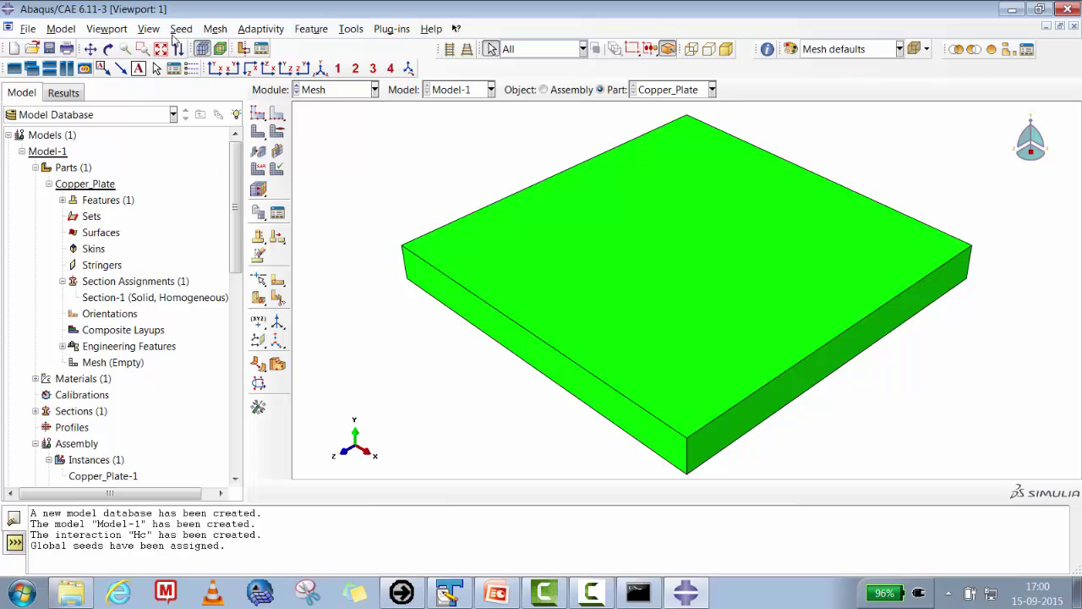
# Step: Generate the mesh on the whole Copper_Plate part
pyautogui.click(180, 29)
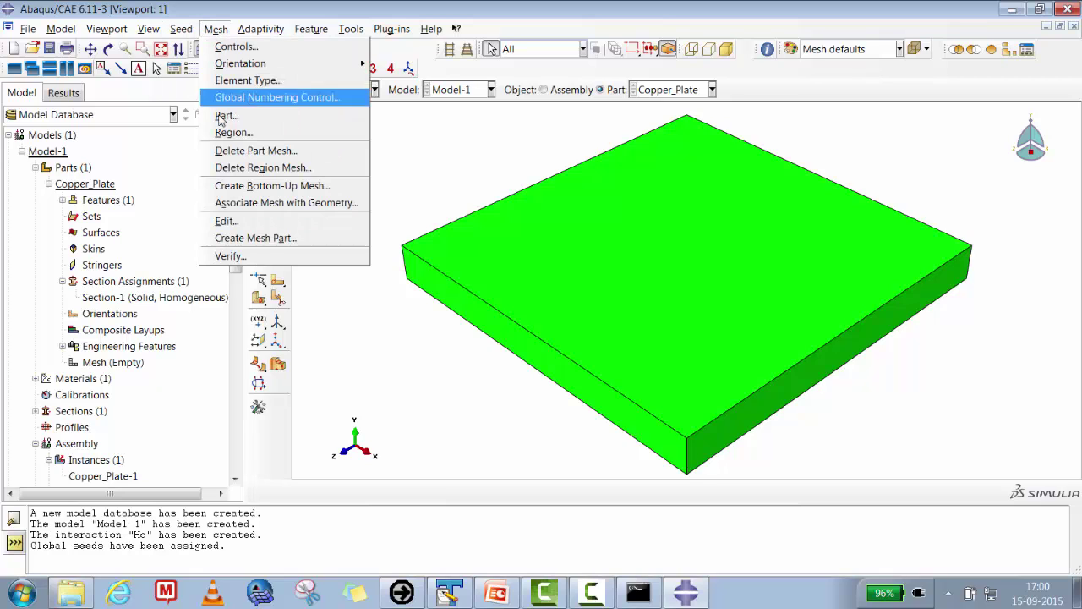
pyautogui.click(218, 113)
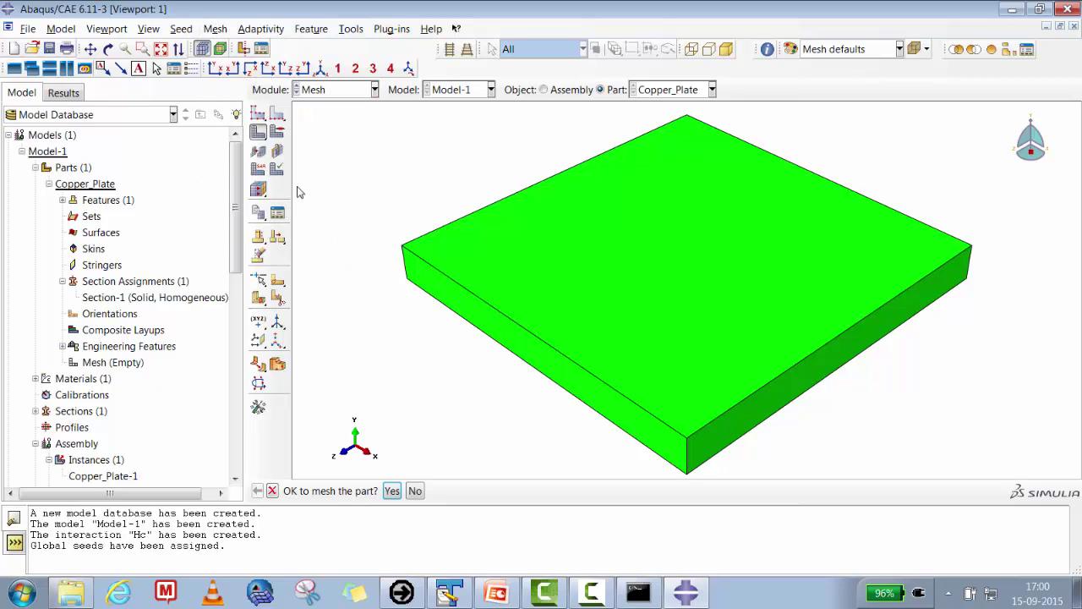
pyautogui.click(392, 491)
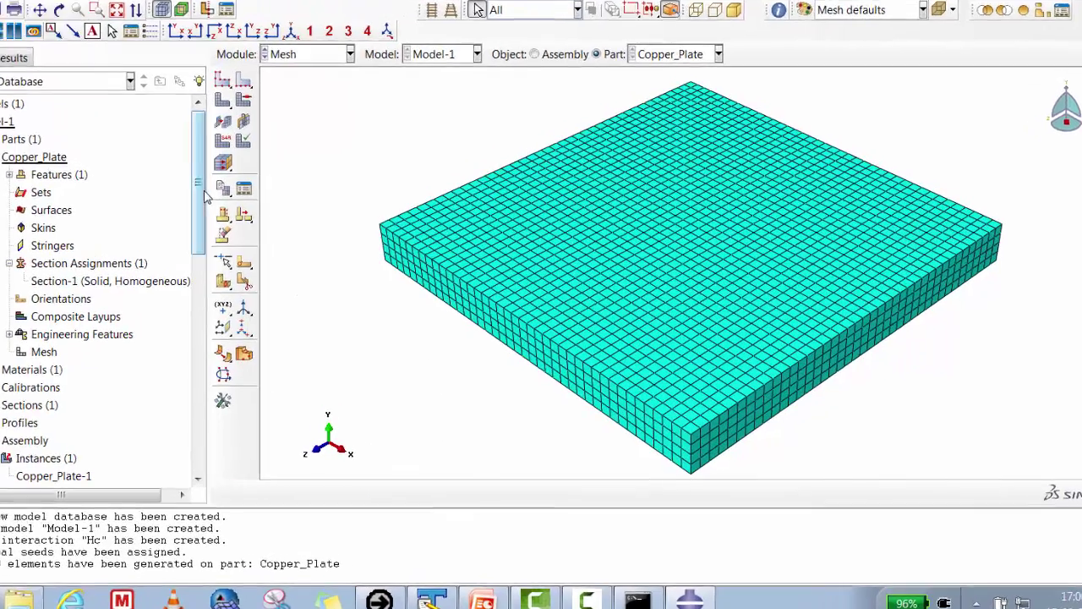
# Step: Create an analysis job named Heat_Transfer from Model-1 with the default job settings
pyautogui.moveTo(236, 190); pyautogui.dragTo(237, 272)
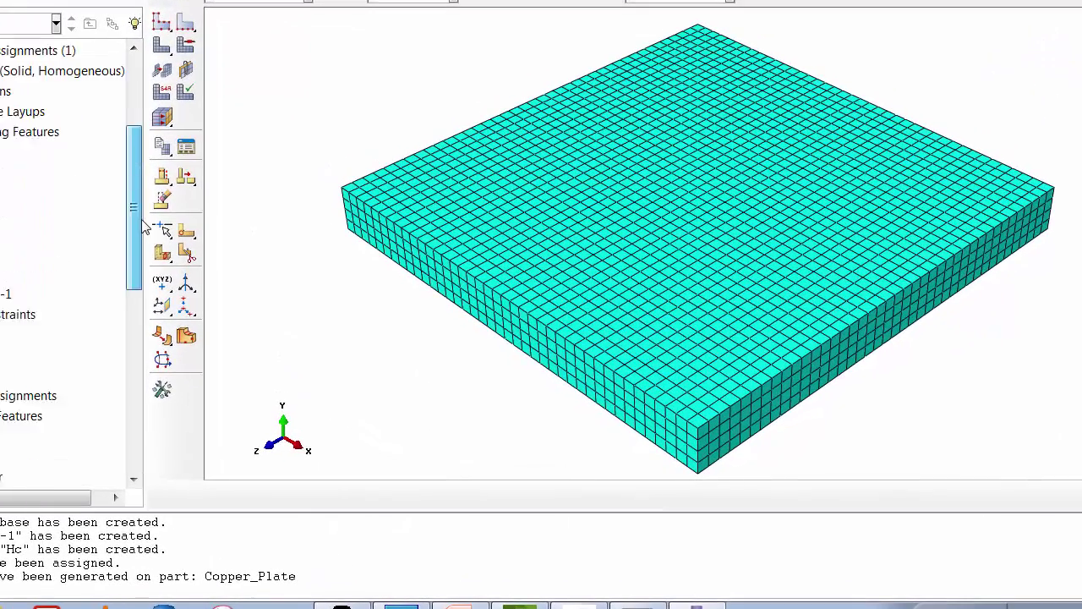
pyautogui.moveTo(142, 221); pyautogui.dragTo(128, 395)
pyautogui.rightClick(65, 463)
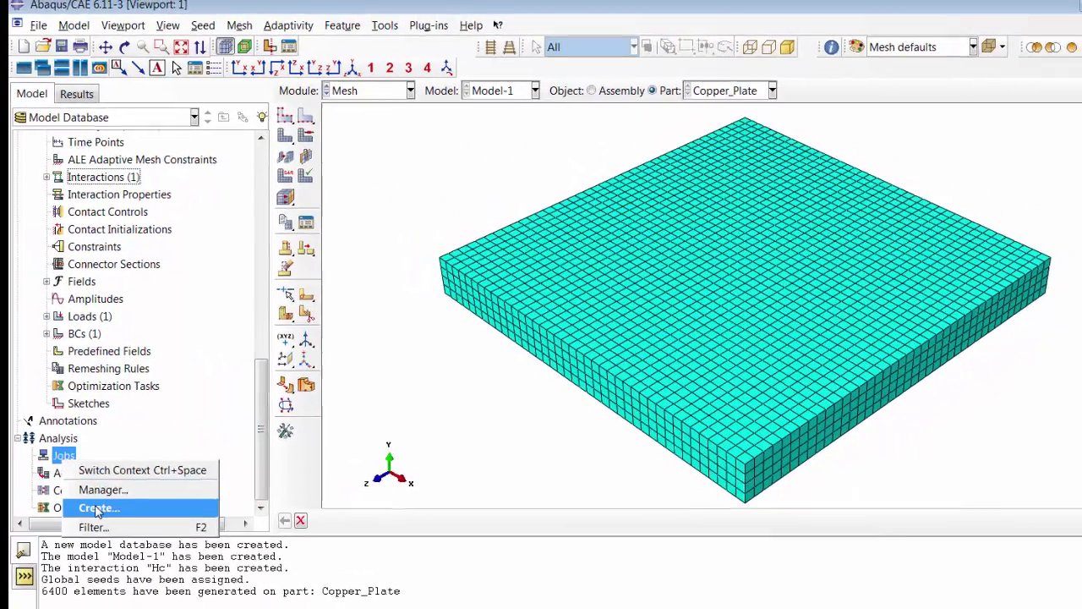
pyautogui.click(102, 513)
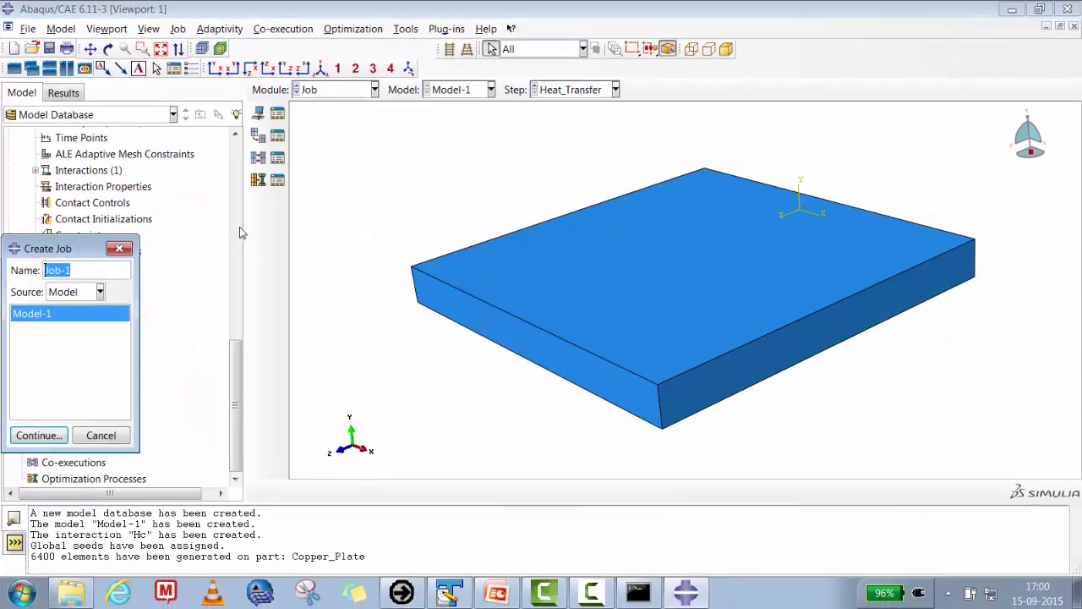
pyautogui.moveTo(104, 248); pyautogui.dragTo(510, 187)
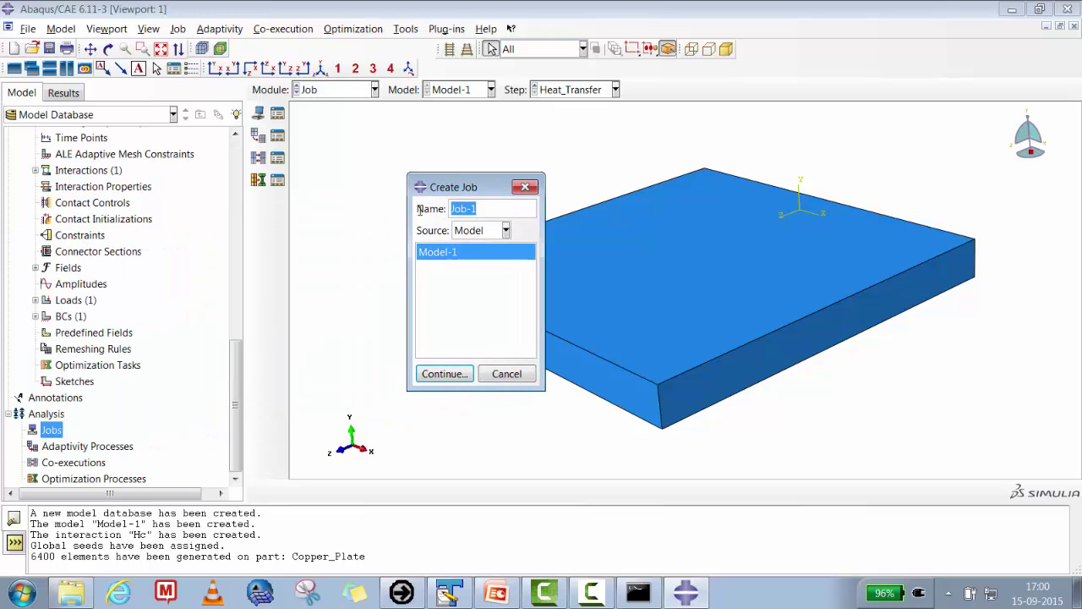
pyautogui.write('Heat_Tra')
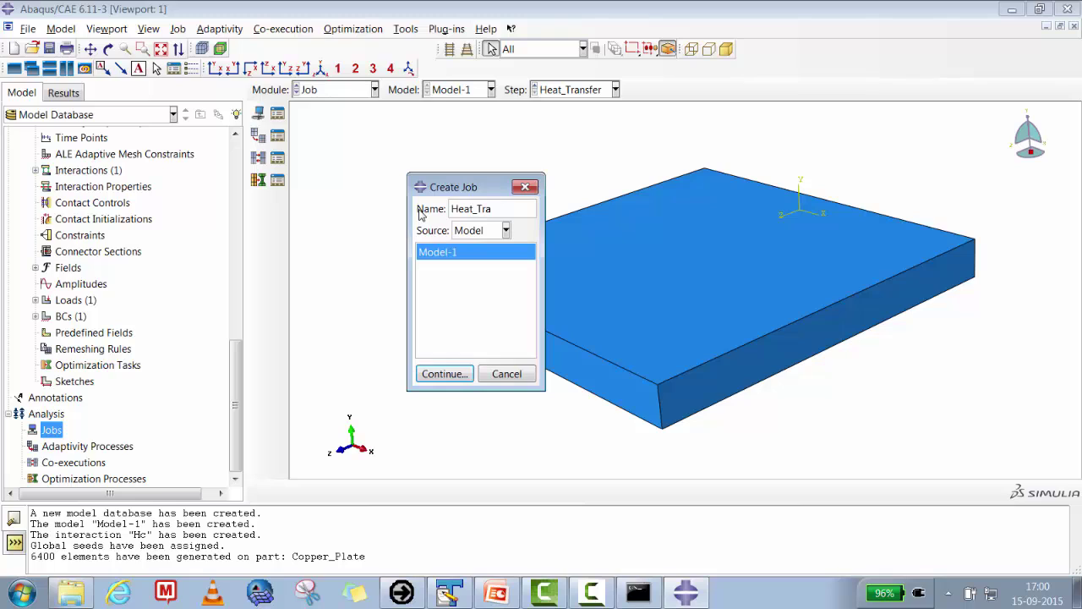
pyautogui.write('nsfer')
pyautogui.click(444, 374)
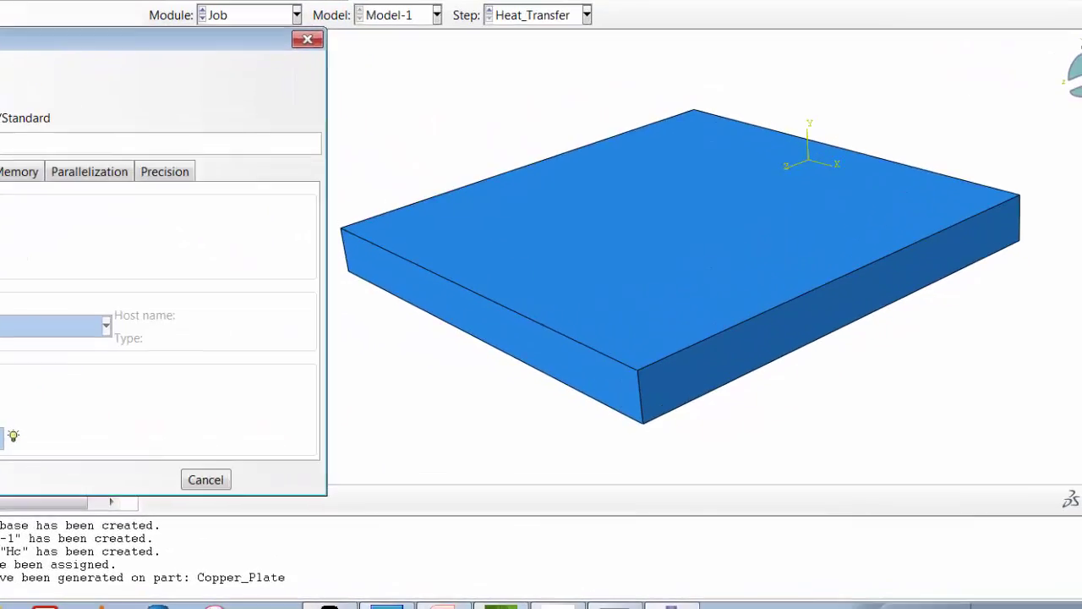
pyautogui.click(110, 490)
# Step: Submit the Heat_Transfer job from the Job Manager, accepting that no history output is requested
pyautogui.click(57, 444)
pyautogui.rightClick(68, 446)
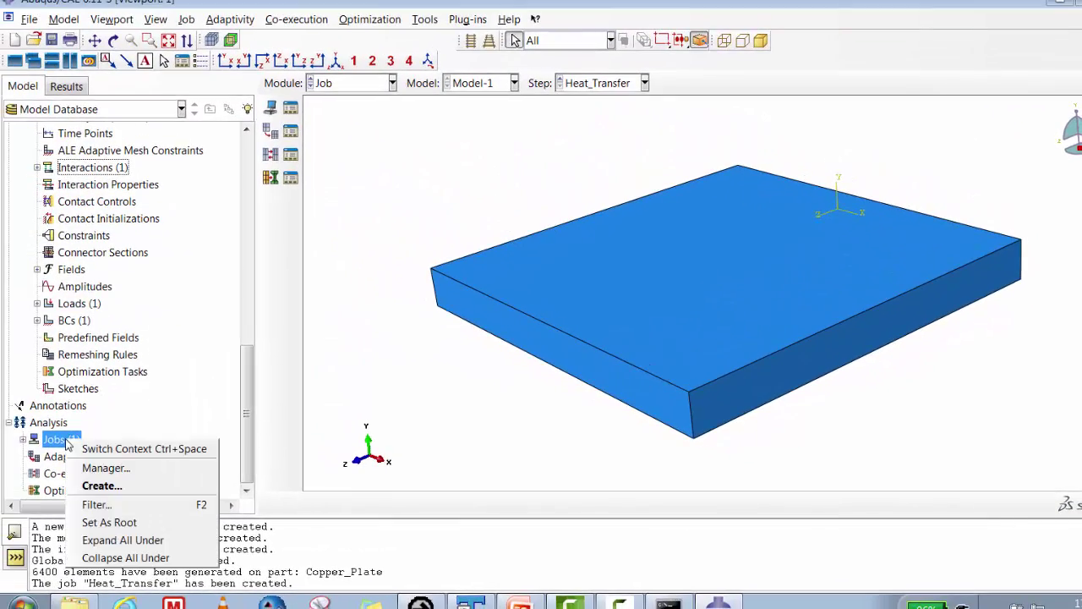
pyautogui.click(106, 467)
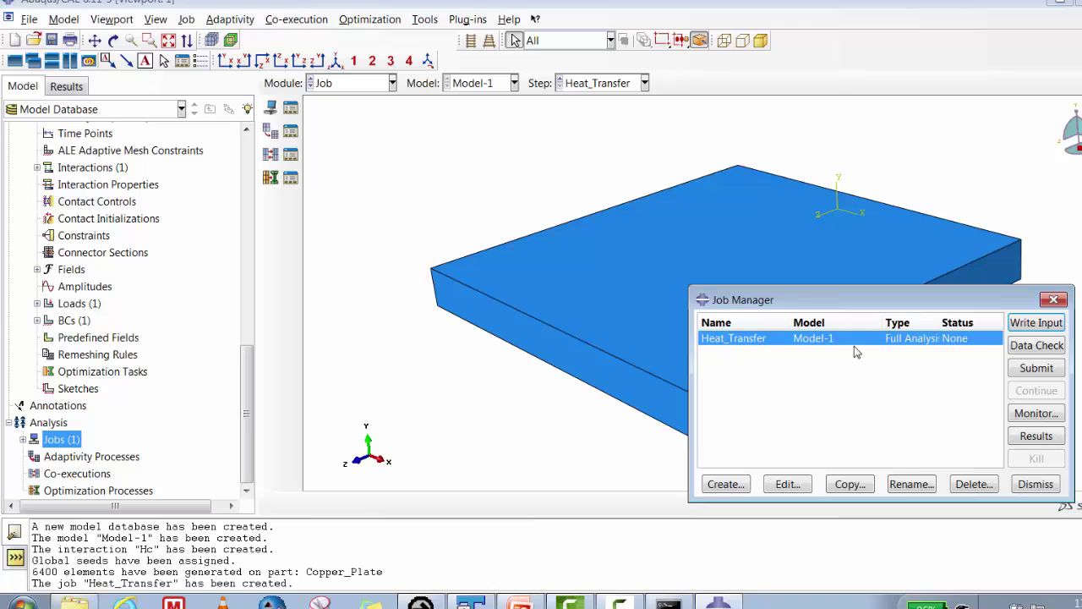
pyautogui.click(1033, 371)
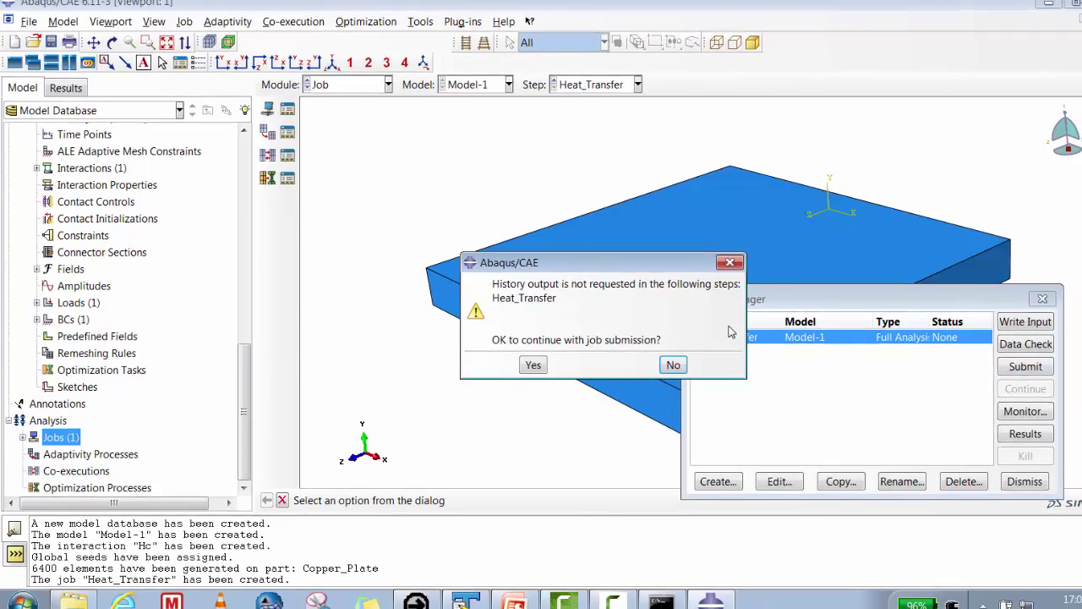
pyautogui.click(542, 375)
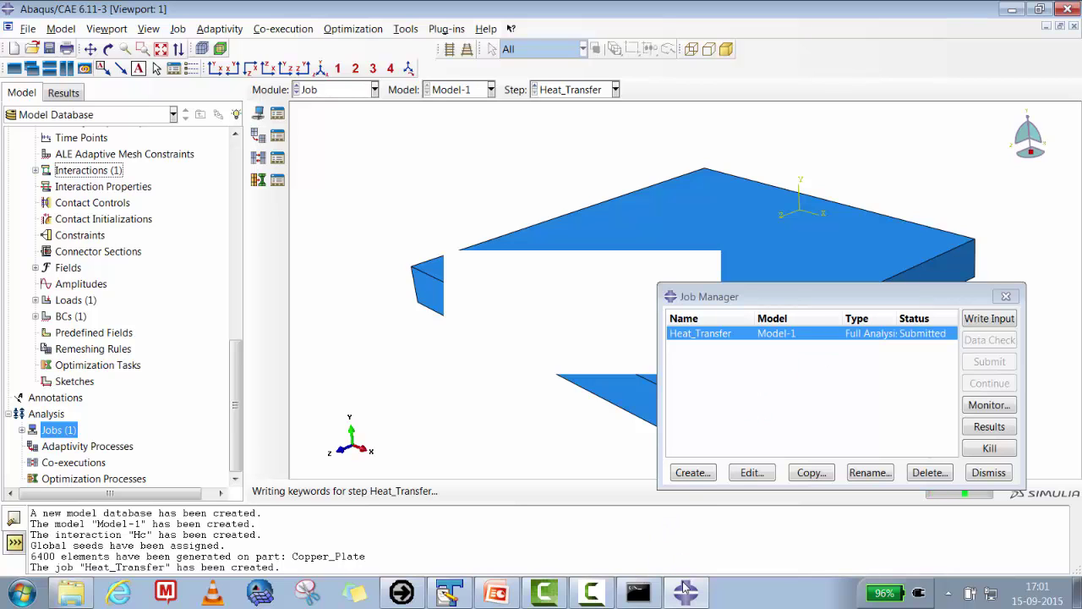
# Step: Switch to TextPad and search Heat_Transfer.inp for "*" below the node list to examine the element type keyword
pyautogui.click(586, 598)
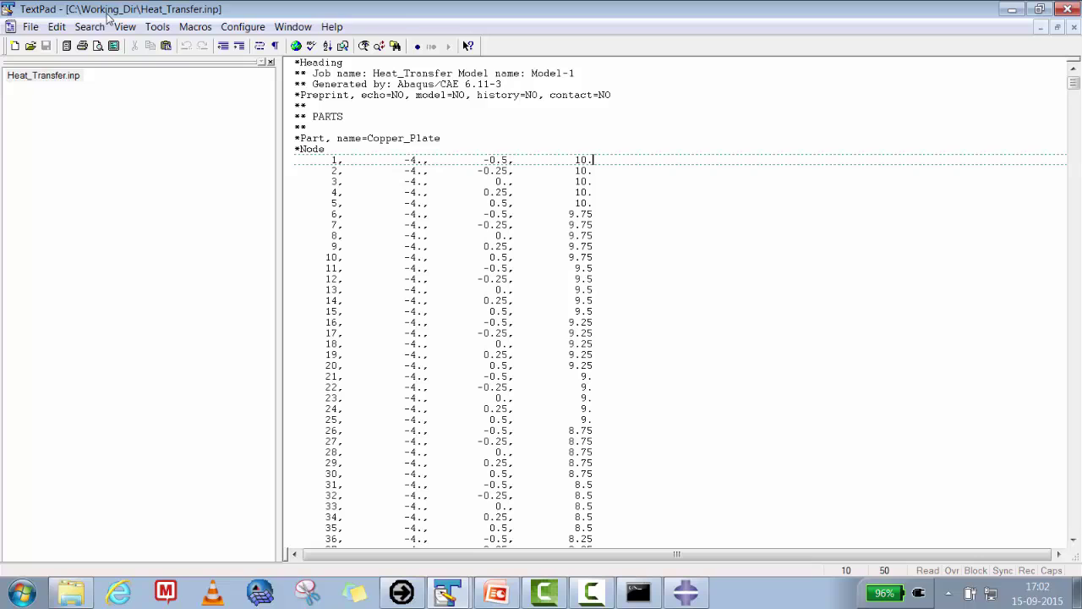
pyautogui.click(358, 152)
pyautogui.click(90, 27)
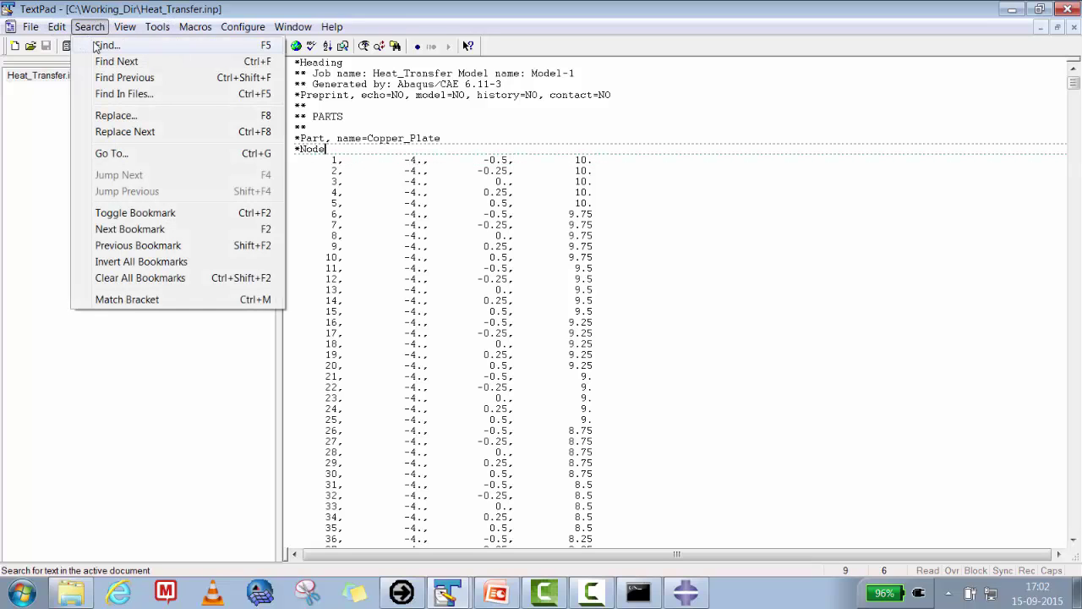
pyautogui.click(97, 45)
pyautogui.write('*')
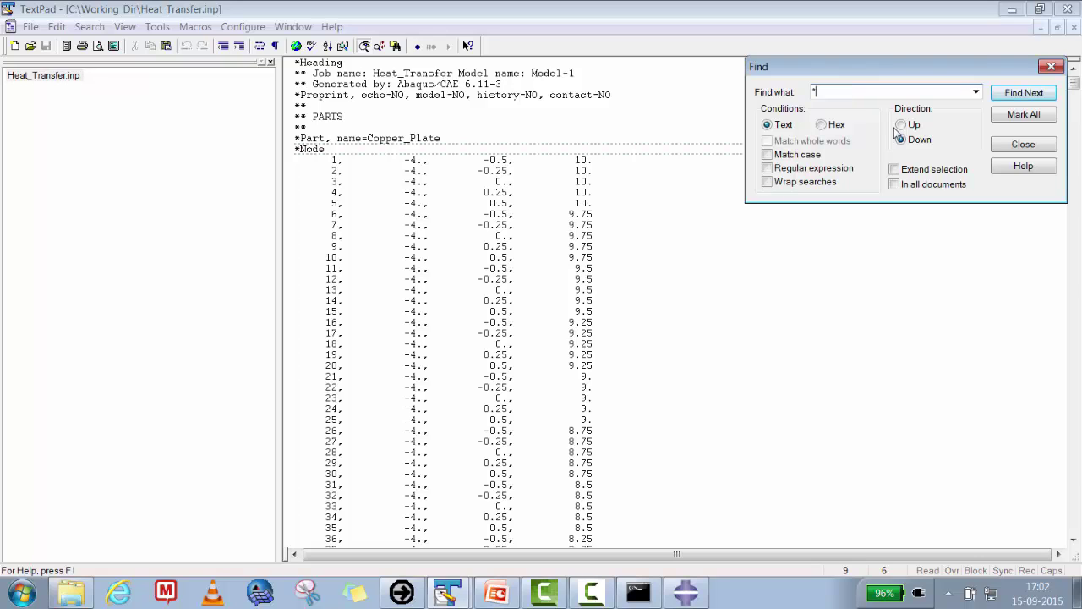
pyautogui.click(299, 139)
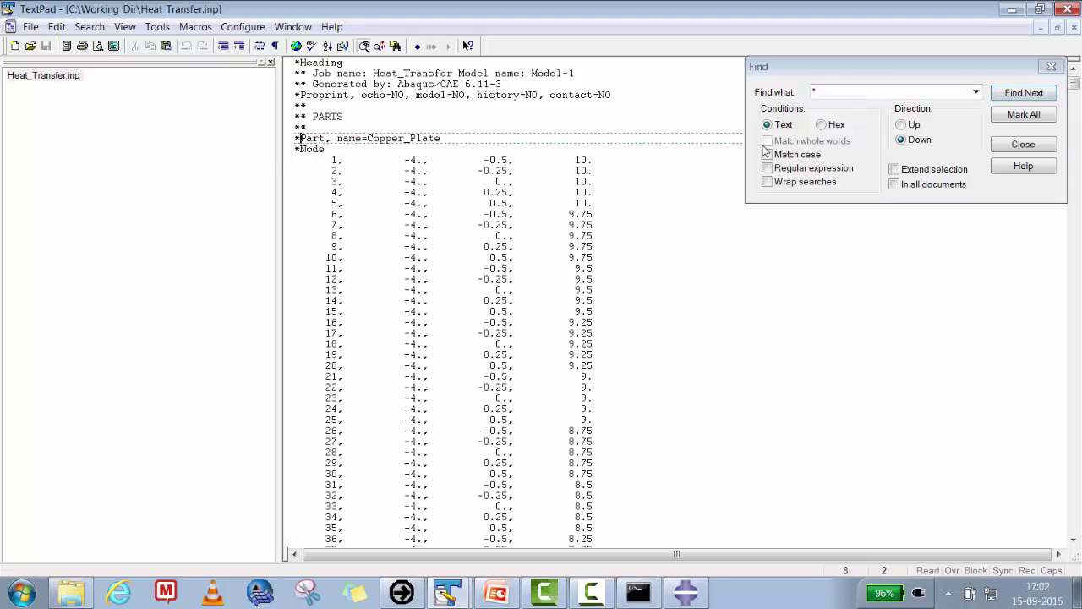
pyautogui.click(1025, 94)
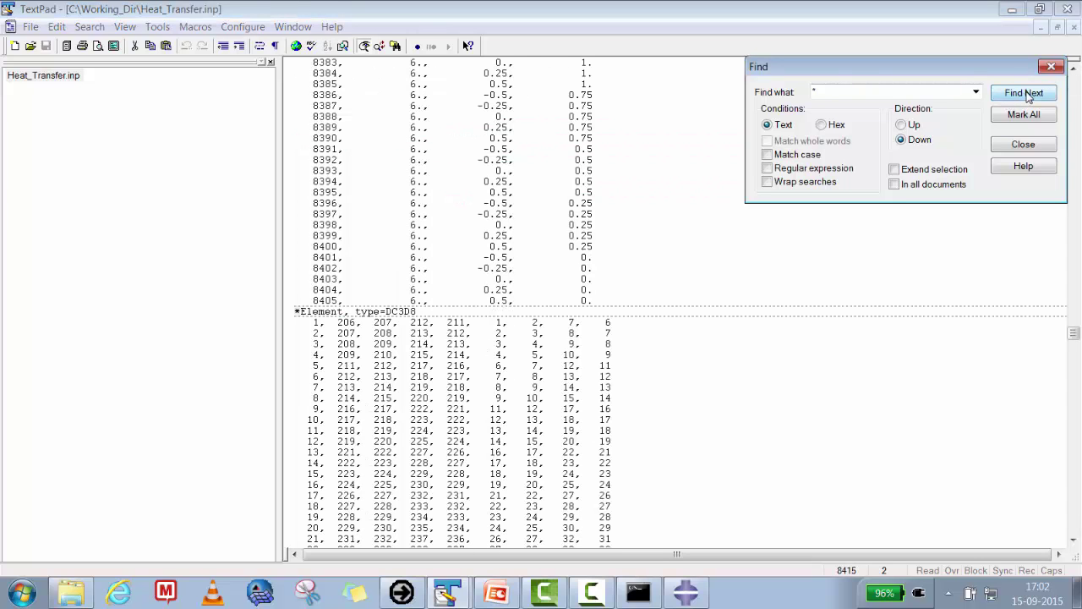
pyautogui.moveTo(386, 312); pyautogui.dragTo(418, 312)
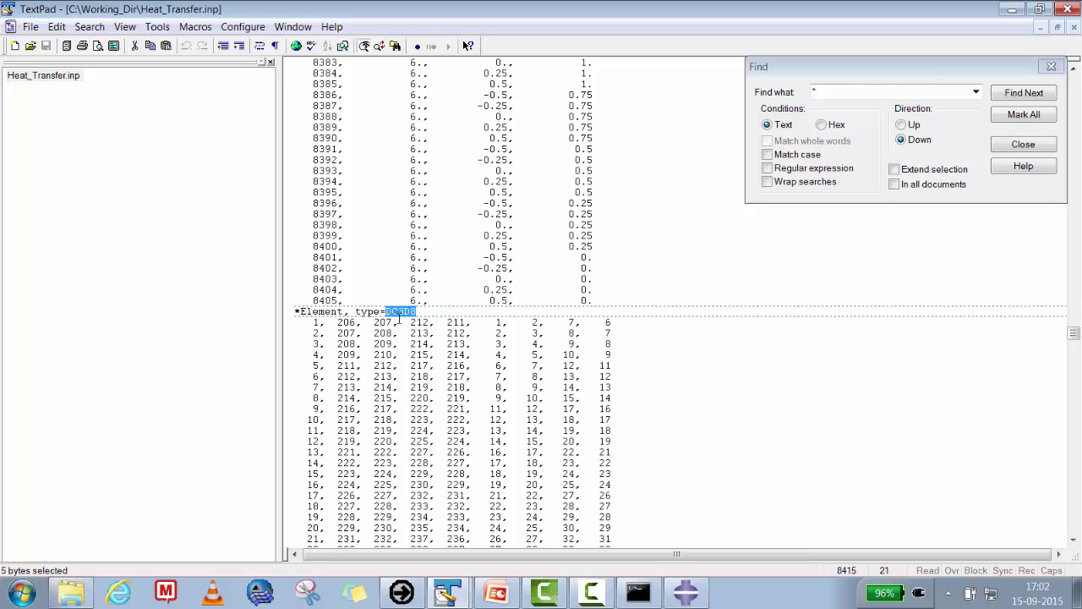
# Step: Continue the "*" search past the element list to examine the part's node and element sets and the Copper section assignment
pyautogui.click(1006, 101)
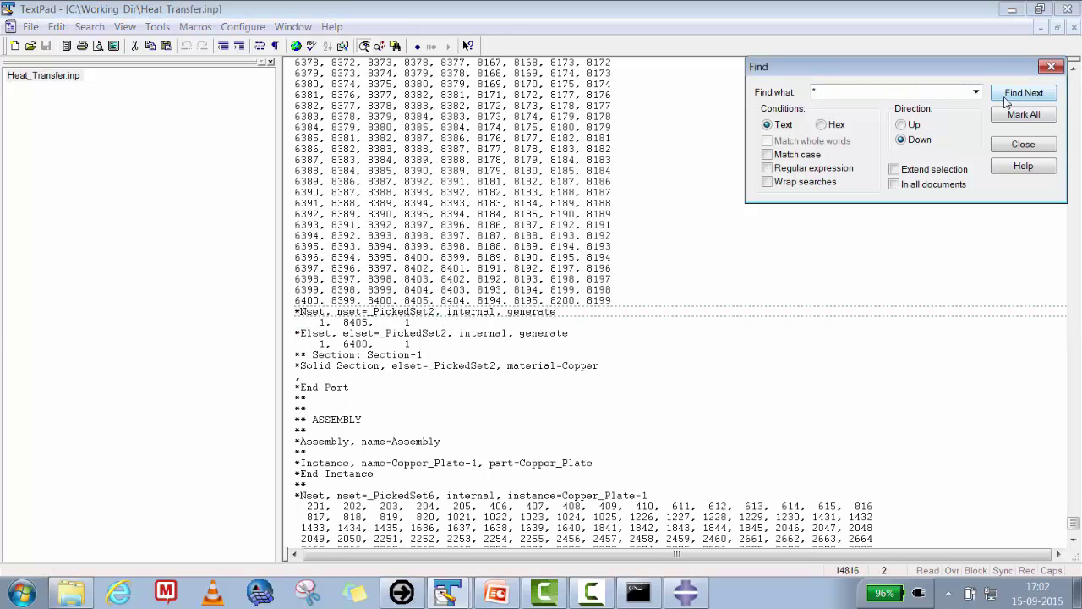
pyautogui.click(1006, 95)
pyautogui.click(1006, 97)
pyautogui.click(1006, 101)
pyautogui.click(1006, 101)
pyautogui.click(1007, 101)
pyautogui.click(1006, 102)
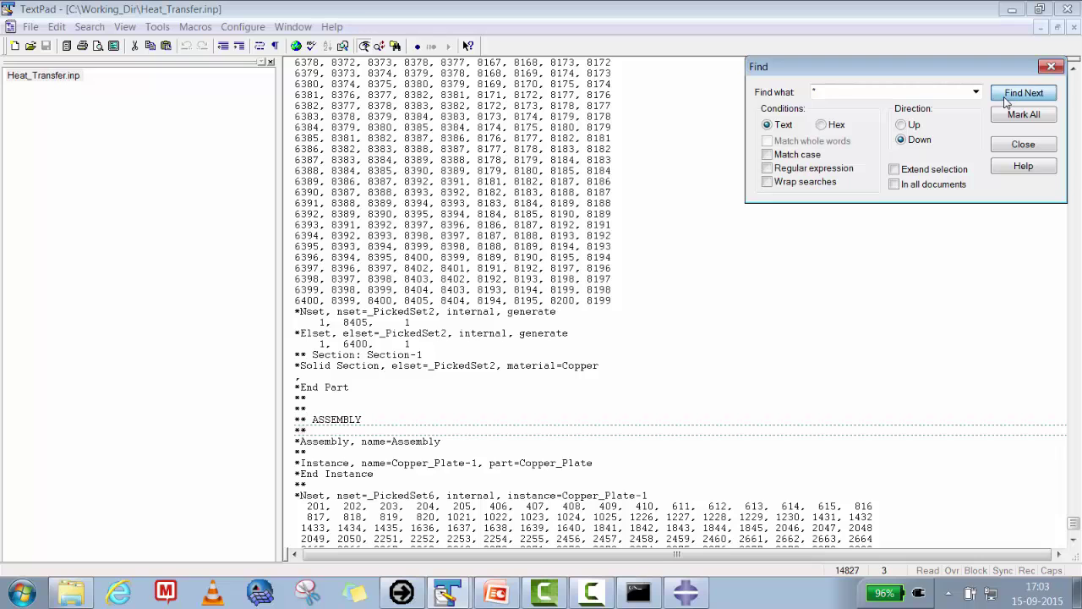
# Step: Find the successive "*" keywords in the assembly block to examine the instance, node set, element set and surface definitions
pyautogui.click(1006, 101)
pyautogui.click(1006, 101)
pyautogui.click(1006, 101)
pyautogui.click(1006, 101)
pyautogui.click(1006, 102)
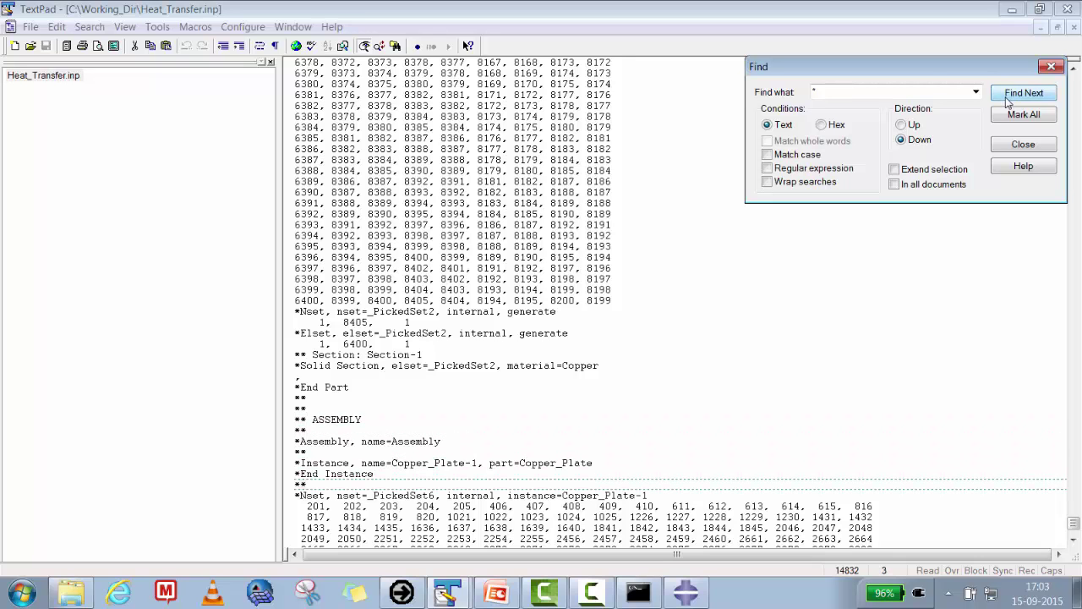
pyautogui.click(1006, 101)
pyautogui.click(1006, 101)
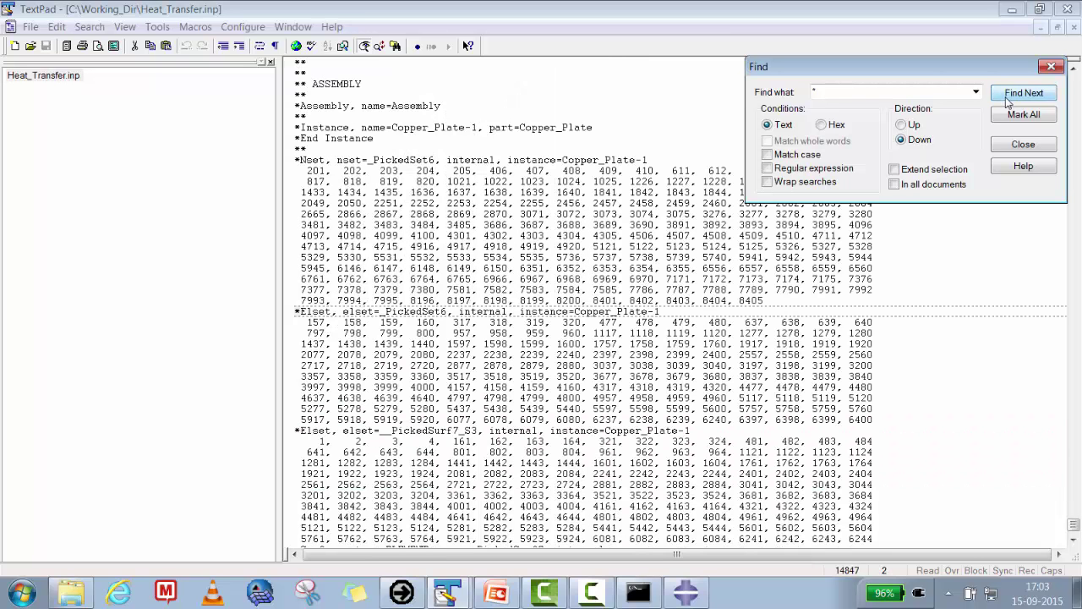
pyautogui.click(1007, 101)
pyautogui.click(1008, 101)
pyautogui.click(1008, 102)
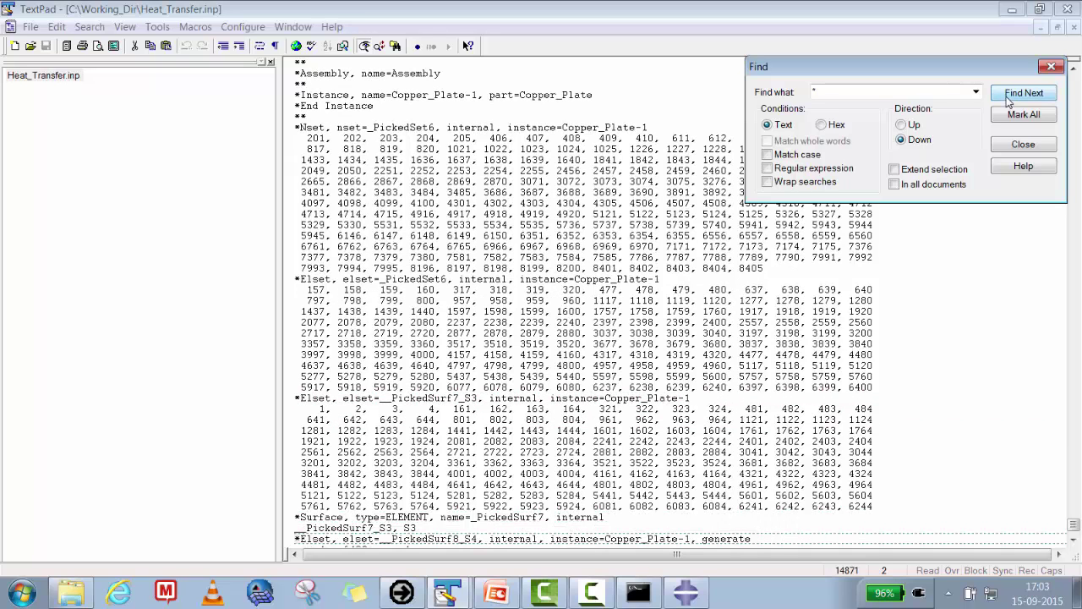
pyautogui.click(1008, 101)
pyautogui.click(1008, 101)
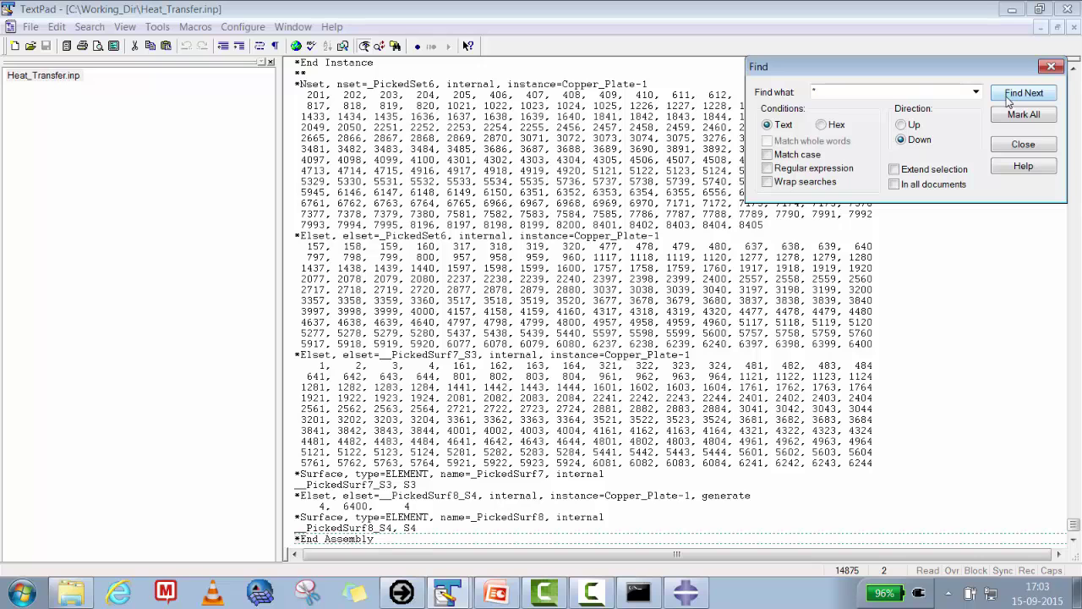
# Step: Find the MATERIALS section of the input file and examine the conductivity value of the Copper material
pyautogui.click(1008, 102)
pyautogui.click(1007, 101)
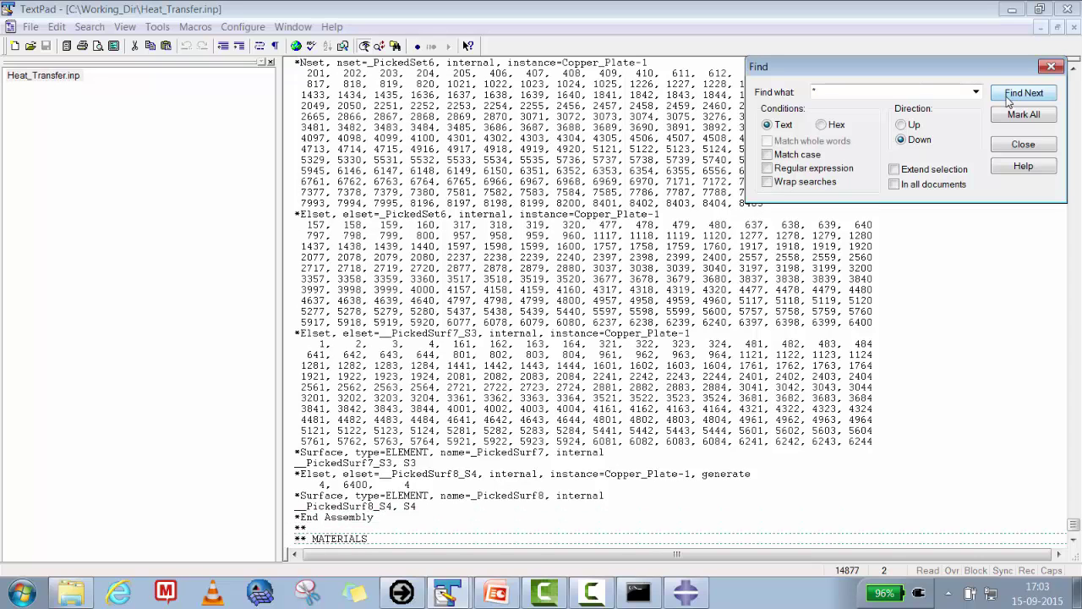
pyautogui.click(1008, 102)
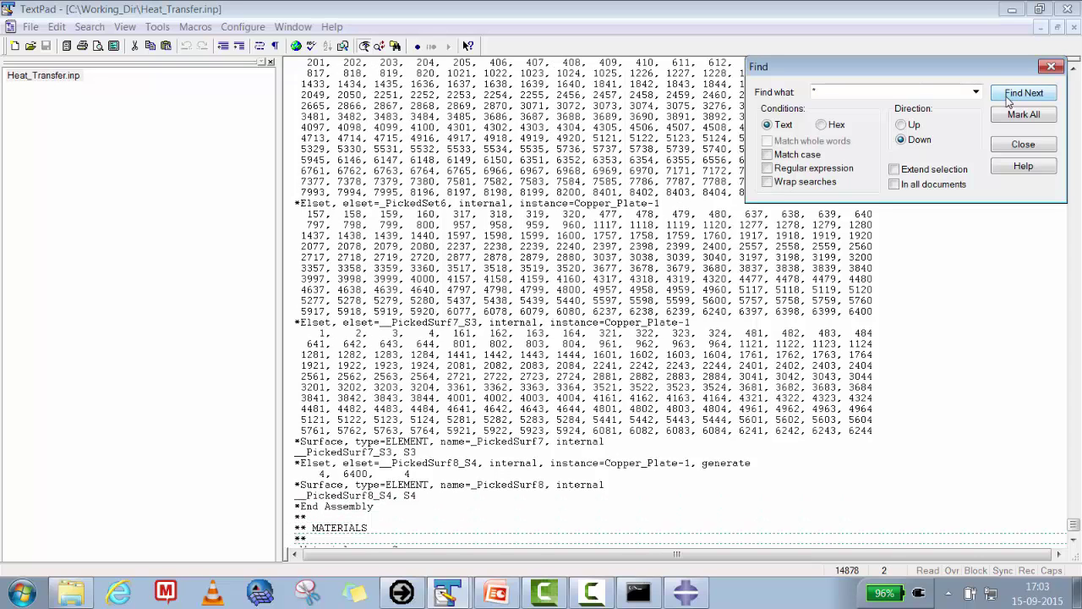
pyautogui.click(1008, 101)
pyautogui.click(1008, 102)
pyautogui.click(1007, 101)
pyautogui.click(1008, 101)
pyautogui.click(1008, 102)
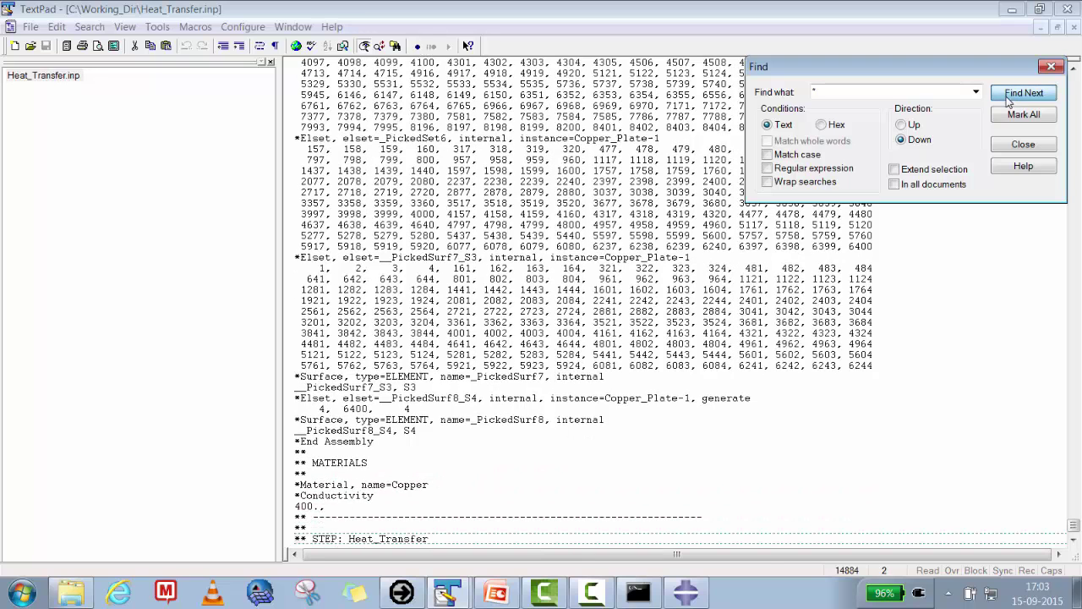
pyautogui.moveTo(319, 507); pyautogui.dragTo(295, 507)
# Step: Find the Heat_Transfer step definition and examine its steady state keyword and time increment data line
pyautogui.click(1008, 98)
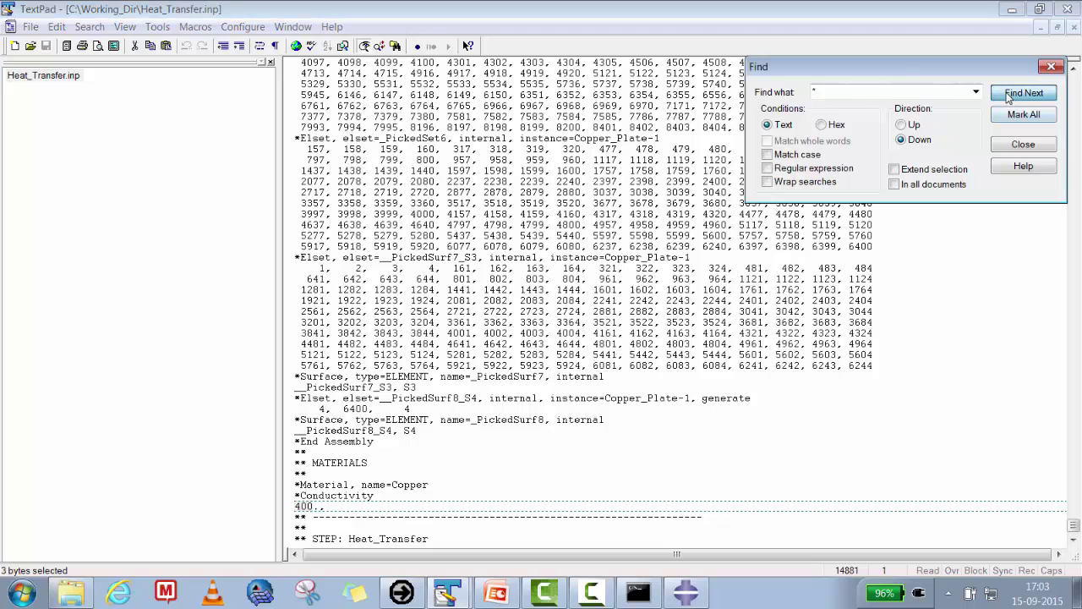
pyautogui.click(1007, 98)
pyautogui.click(1008, 97)
pyautogui.click(1008, 97)
pyautogui.click(1007, 97)
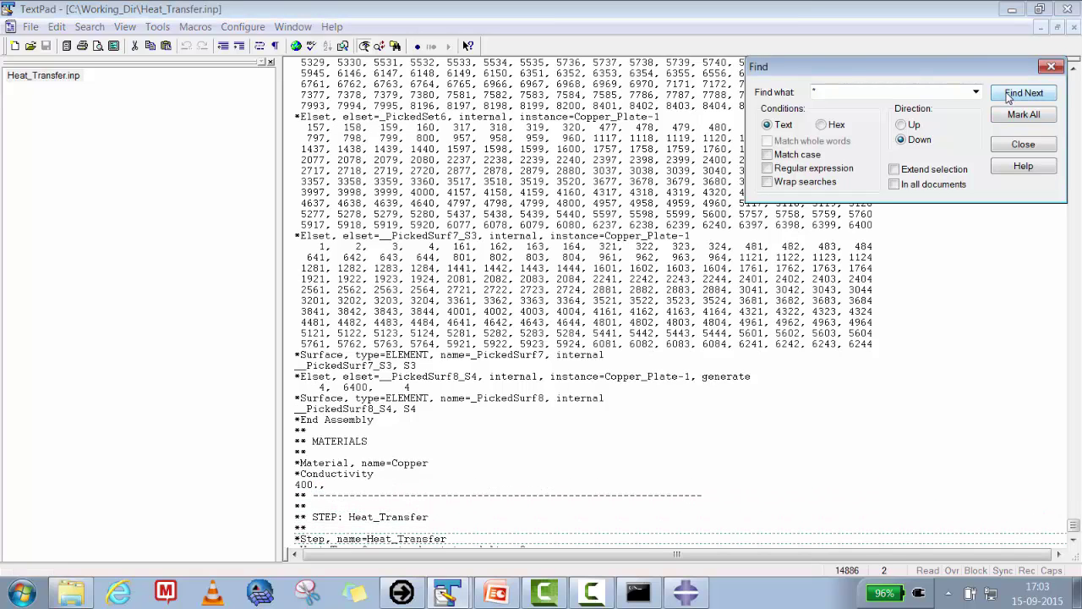
pyautogui.click(1008, 97)
pyautogui.click(1008, 97)
pyautogui.moveTo(488, 468); pyautogui.dragTo(313, 476)
pyautogui.scroll(-5, 449, 437)
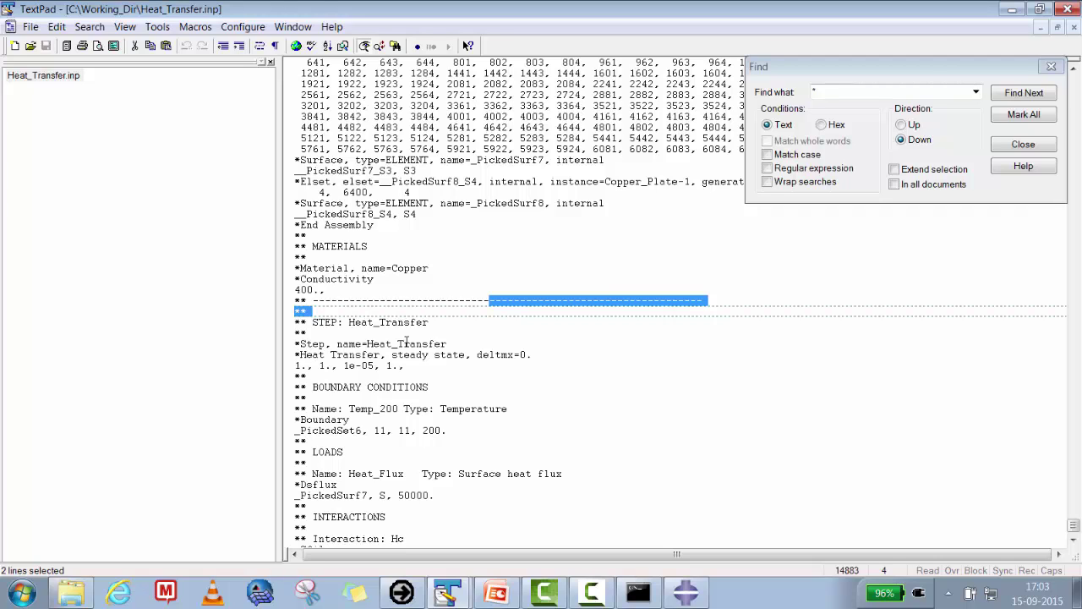
pyautogui.moveTo(393, 354); pyautogui.dragTo(457, 355)
pyautogui.click(296, 365)
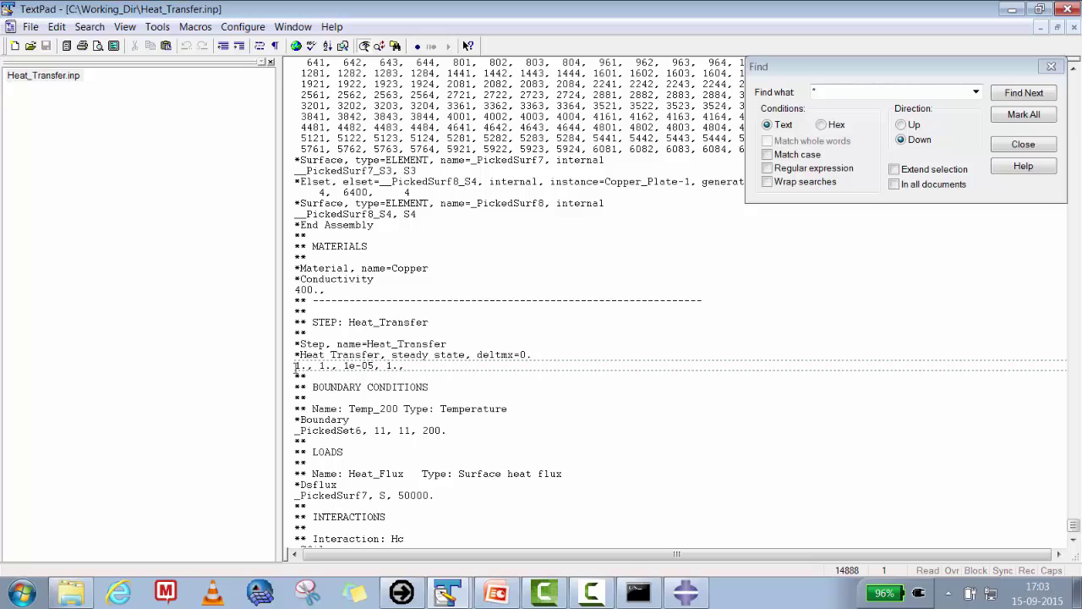
pyautogui.moveTo(319, 365); pyautogui.dragTo(325, 365)
# Step: Examine the Temp_200 boundary condition data and the surface heat flux value under the Dsflux keyword
pyautogui.moveTo(296, 420); pyautogui.dragTo(411, 431)
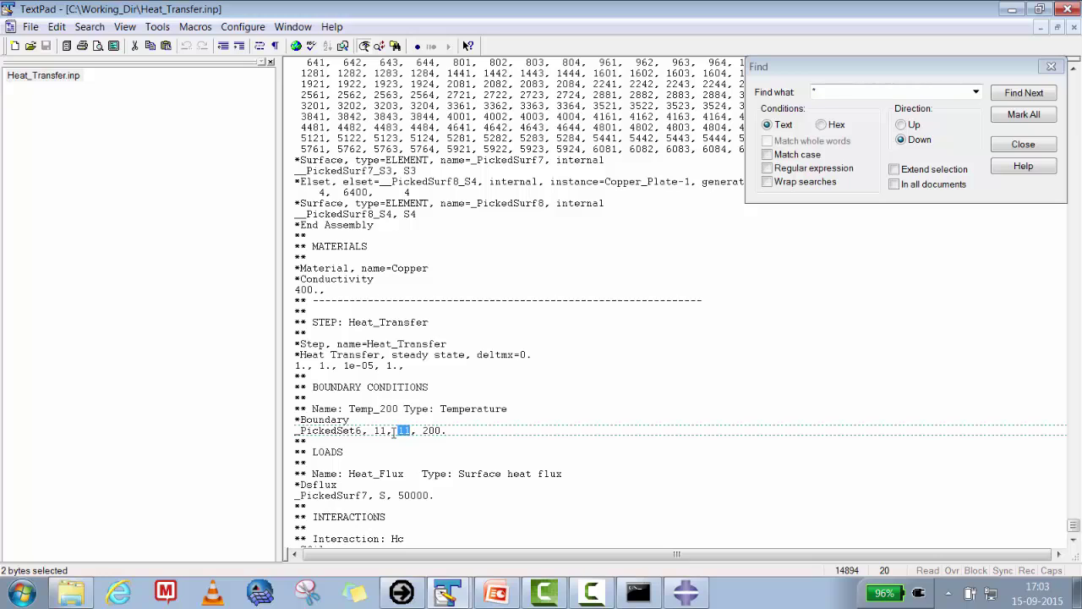
pyautogui.moveTo(422, 431); pyautogui.dragTo(444, 431)
pyautogui.moveTo(296, 485); pyautogui.dragTo(432, 495)
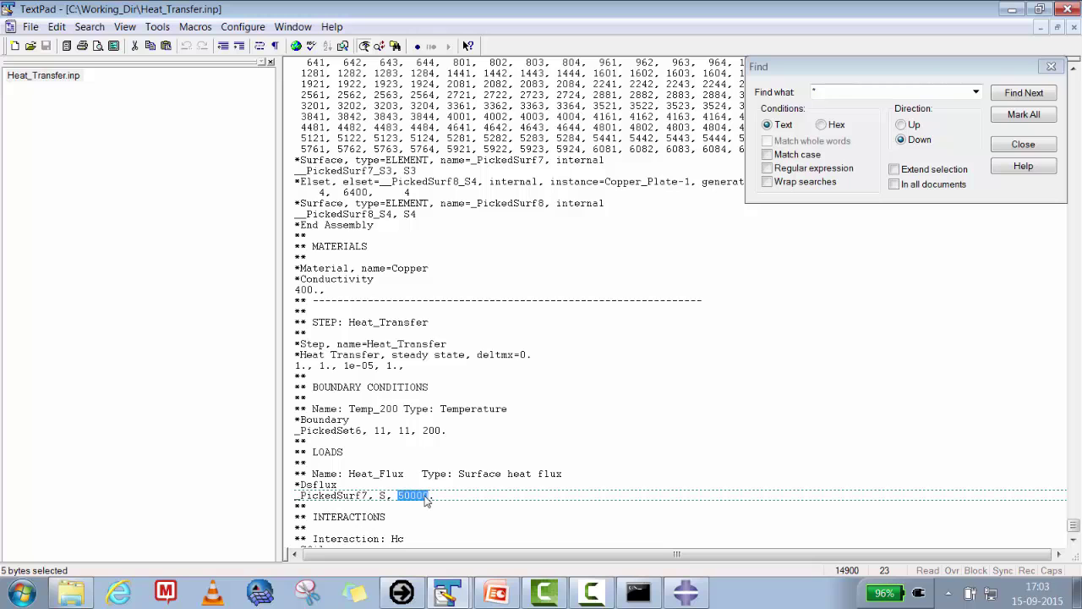
# Step: Examine the Sfilm data of the Hc interaction and the output requests at the end of the input file
pyautogui.scroll(-4, 427, 499)
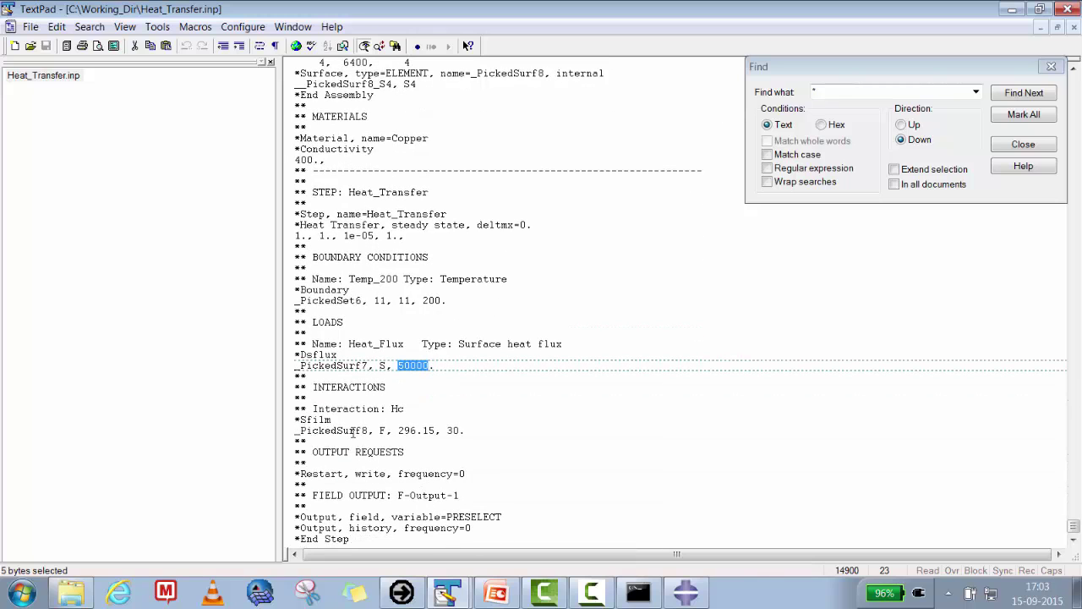
pyautogui.moveTo(296, 420); pyautogui.dragTo(335, 420)
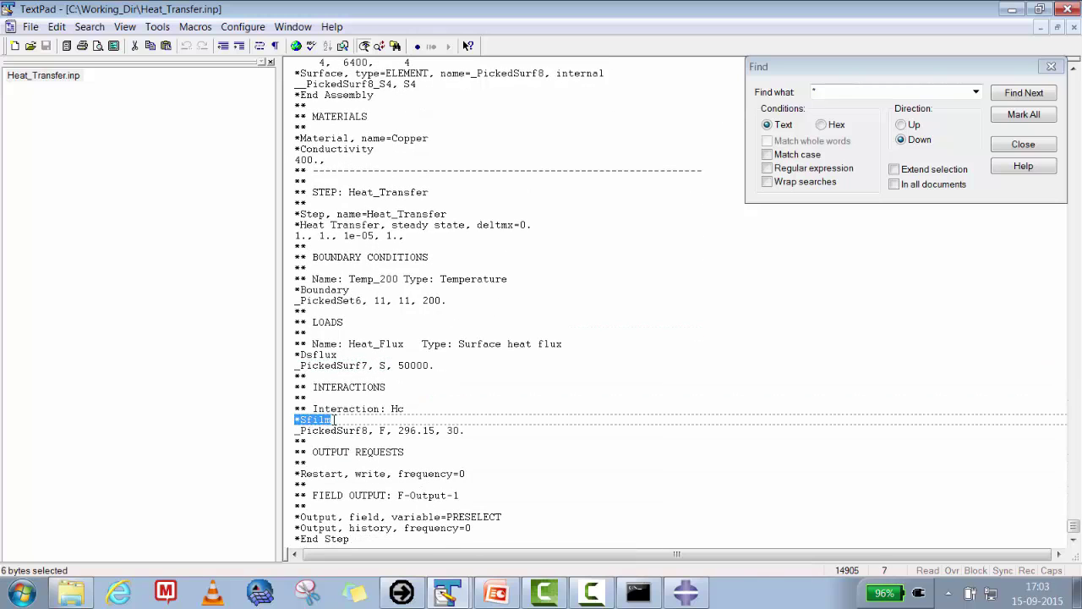
pyautogui.moveTo(447, 432); pyautogui.dragTo(467, 432)
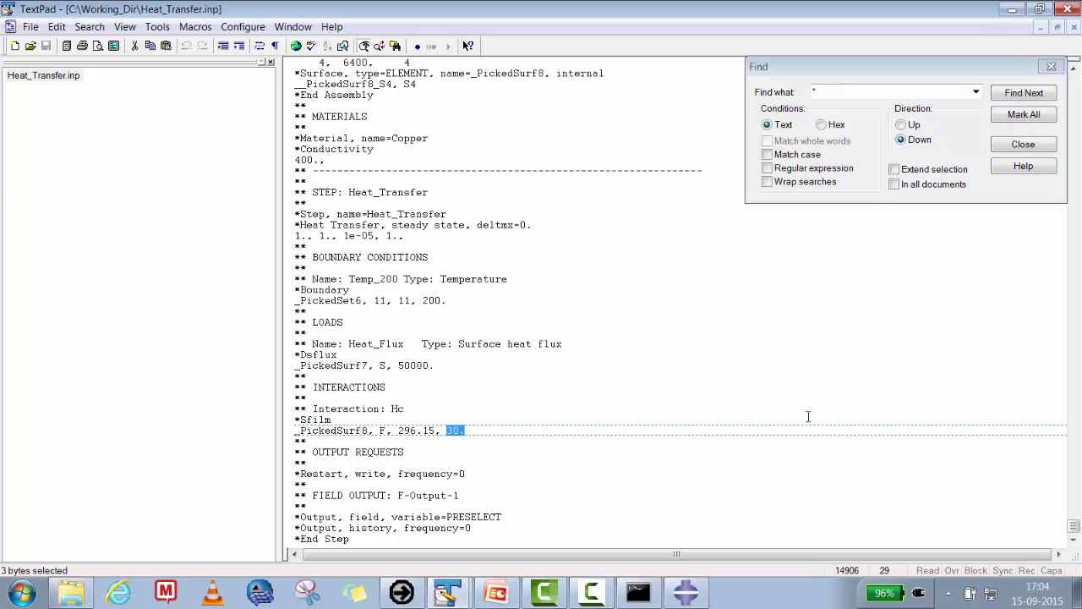
pyautogui.click(597, 504)
pyautogui.scroll(-3, 597, 502)
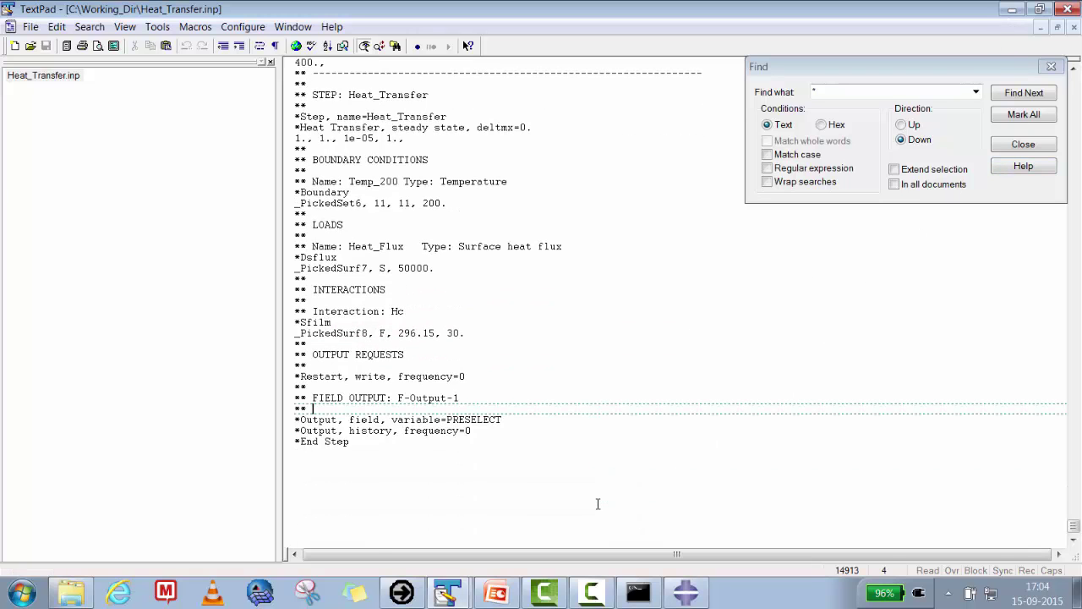
# Step: Switch to Abaqus/CAE and examine the animated NT11 temperature contours on the plate from several angles
pyautogui.click(596, 594)
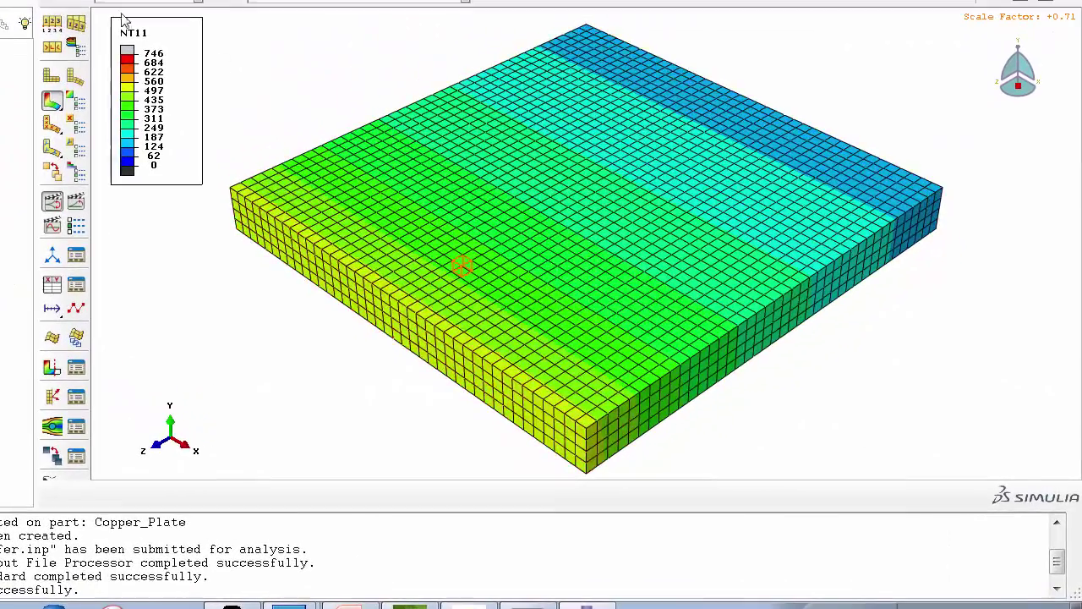
pyautogui.moveTo(761, 225); pyautogui.dragTo(479, 206)
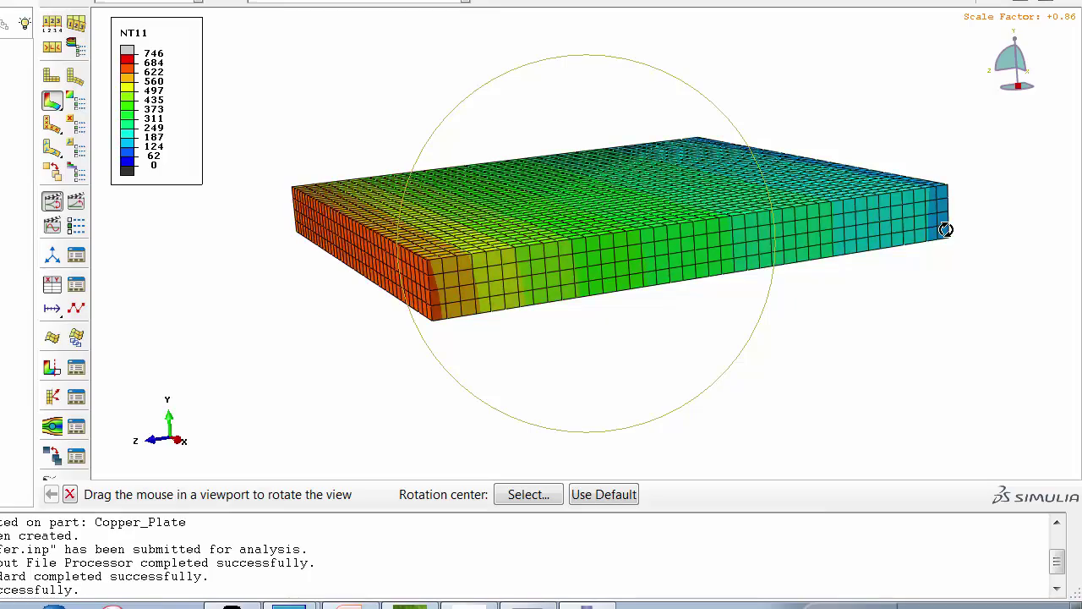
pyautogui.moveTo(945, 229); pyautogui.dragTo(715, 225)
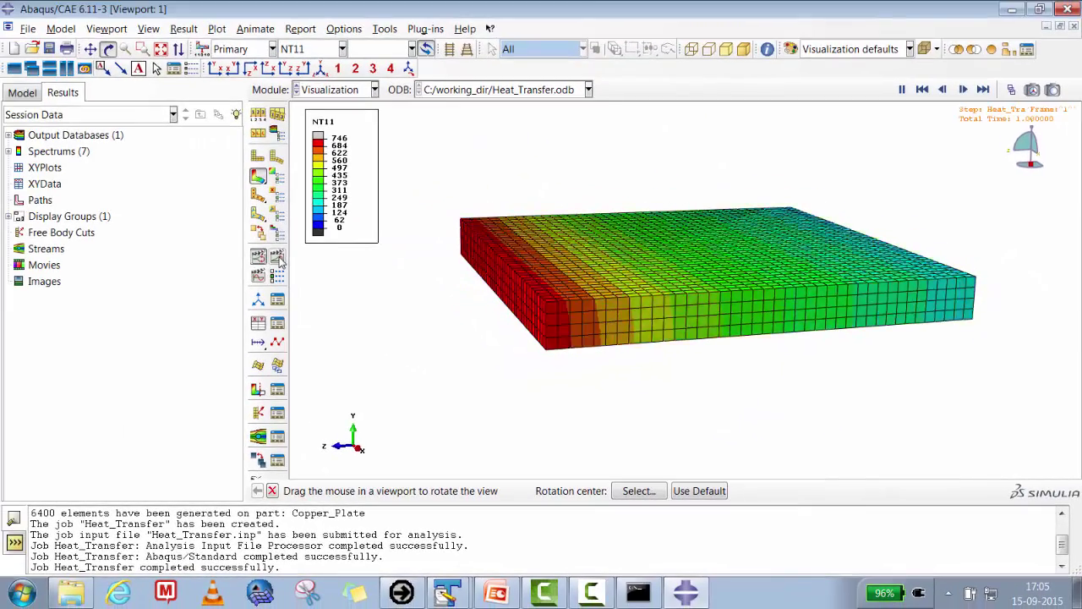
# Step: Stop the contour animation and display the results of the Heat_Transfer step at increment 1, step time 1.000
pyautogui.click(279, 260)
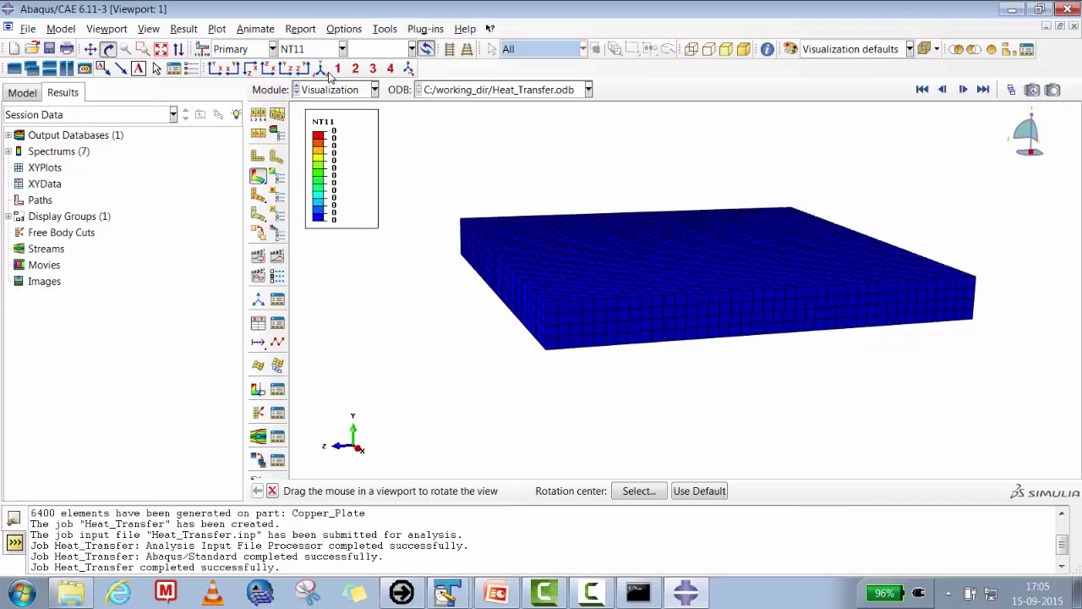
pyautogui.click(186, 29)
pyautogui.click(210, 43)
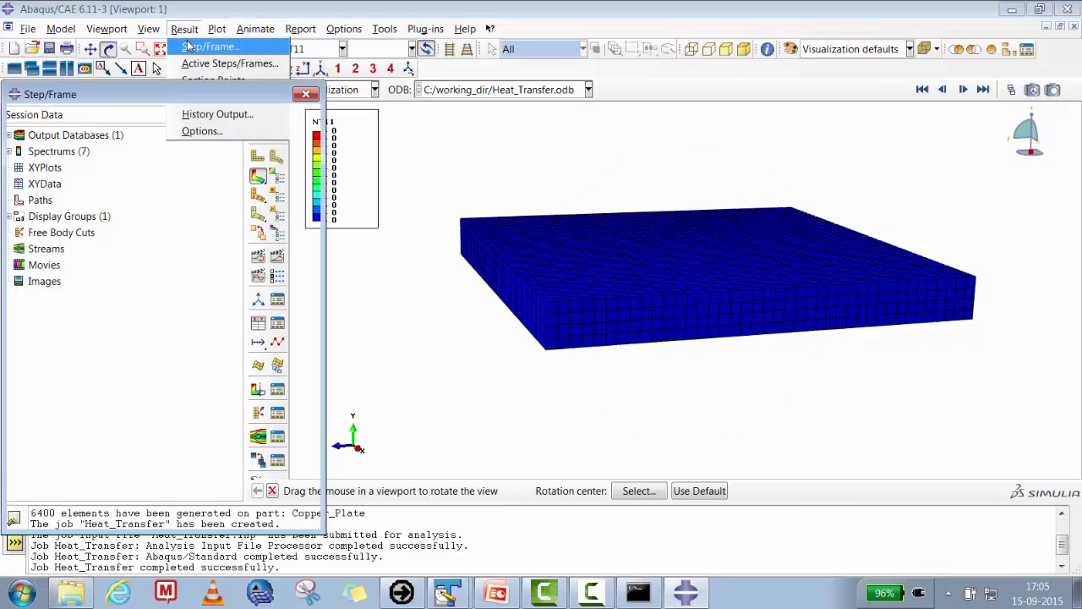
pyautogui.click(156, 243)
pyautogui.click(127, 517)
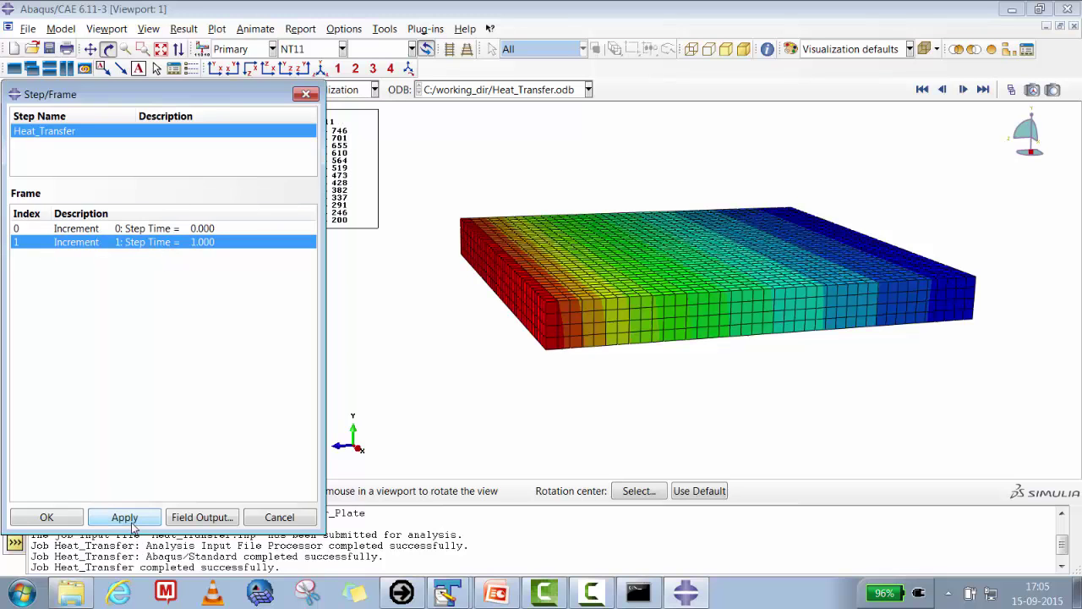
pyautogui.click(47, 517)
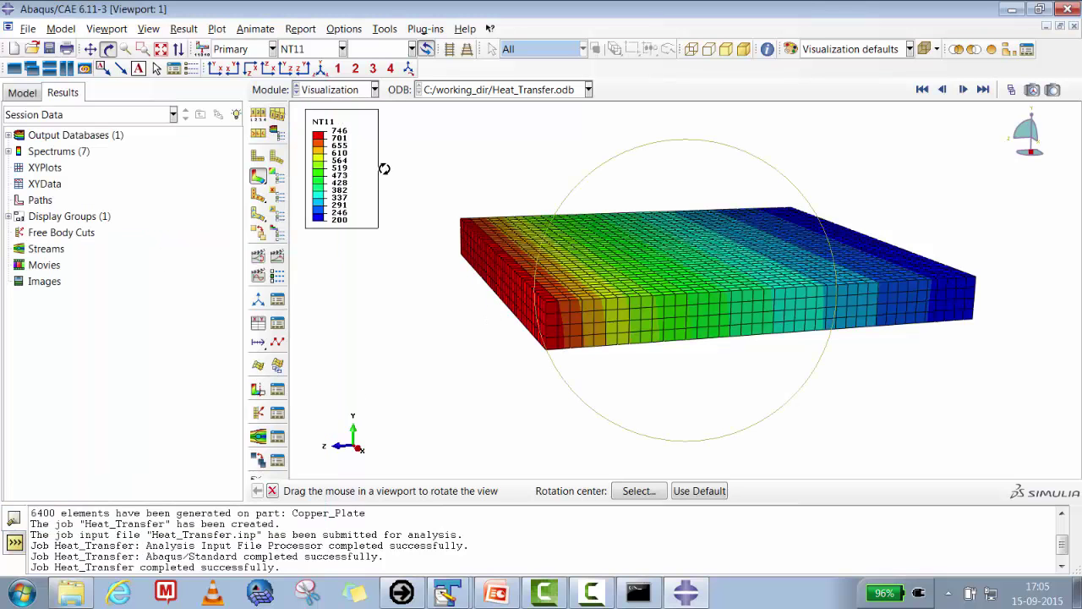
# Step: Inspect the static NT11 temperature distribution from the heat flux face to the fixed-temperature face of the plate
pyautogui.moveTo(607, 281); pyautogui.dragTo(616, 294)
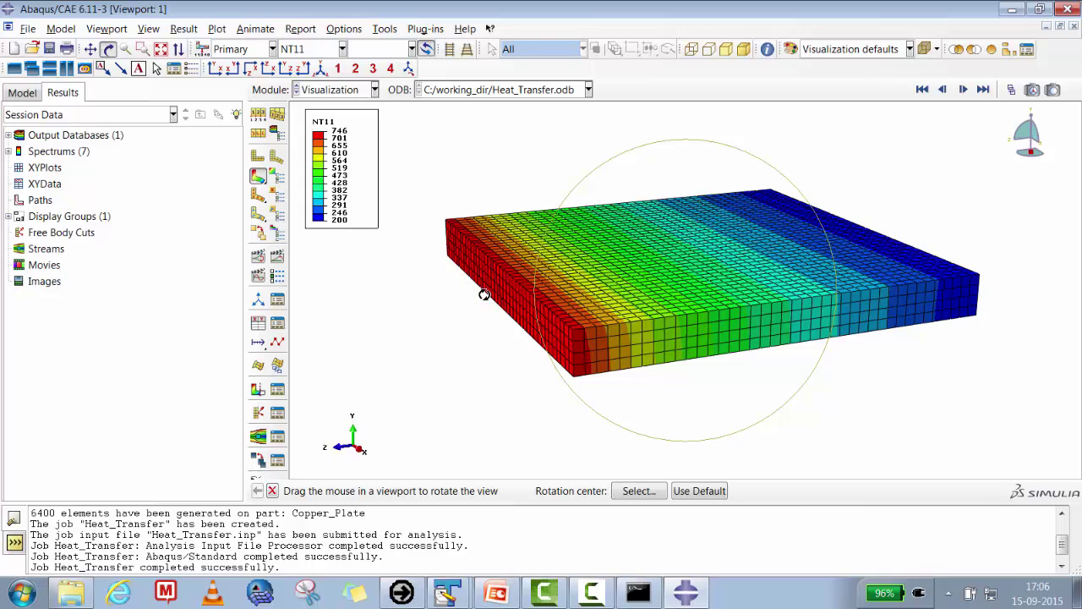
pyautogui.moveTo(860, 287); pyautogui.dragTo(752, 318)
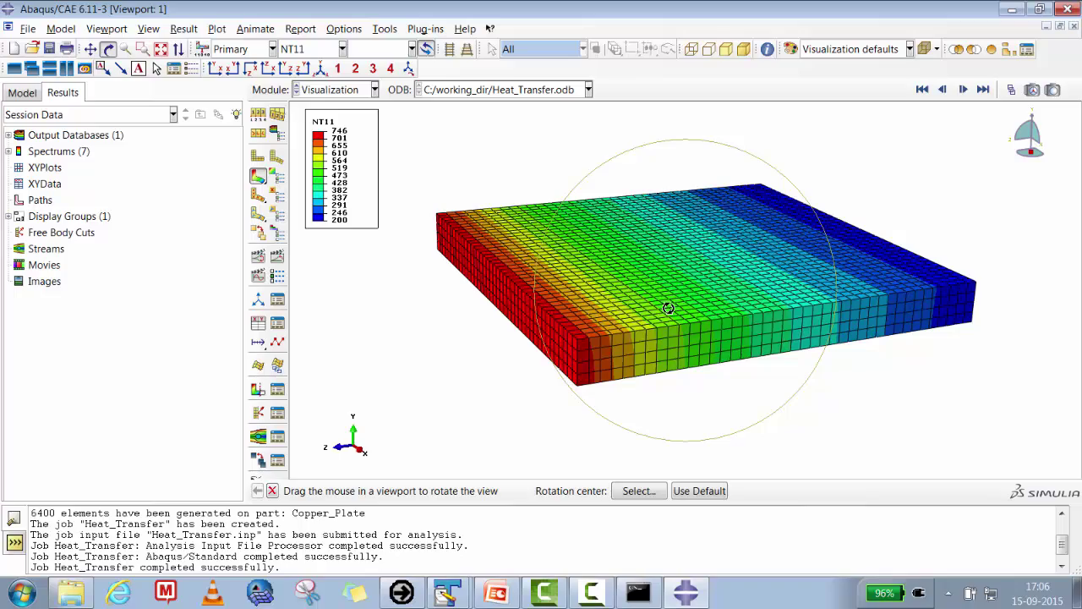
pyautogui.moveTo(454, 255); pyautogui.dragTo(718, 313)
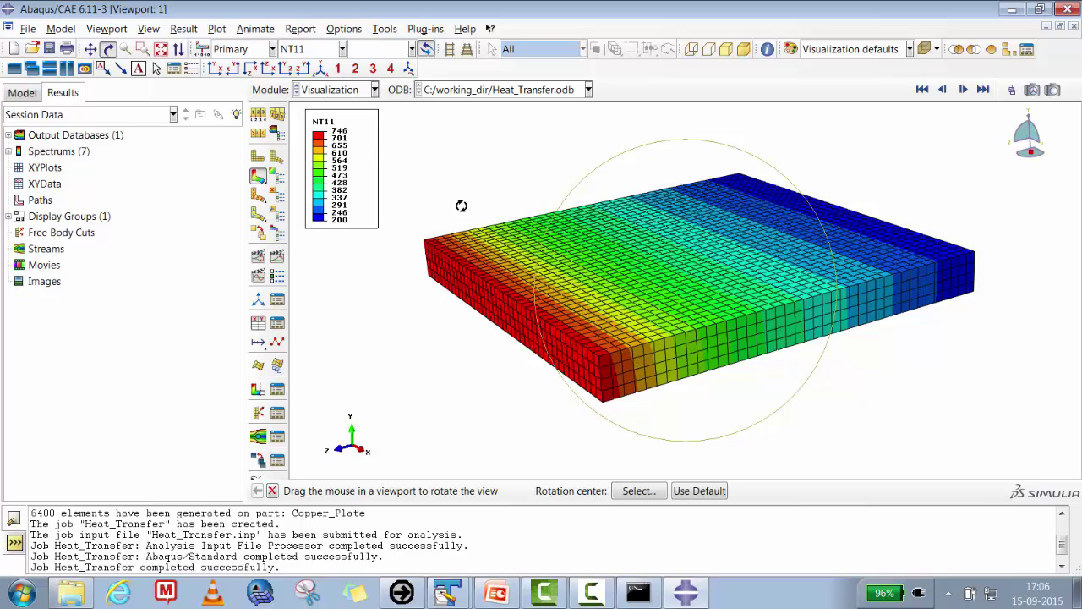
# Step: Return from the results to the model and set the film coefficient of the Hc interaction to 300
pyautogui.click(349, 91)
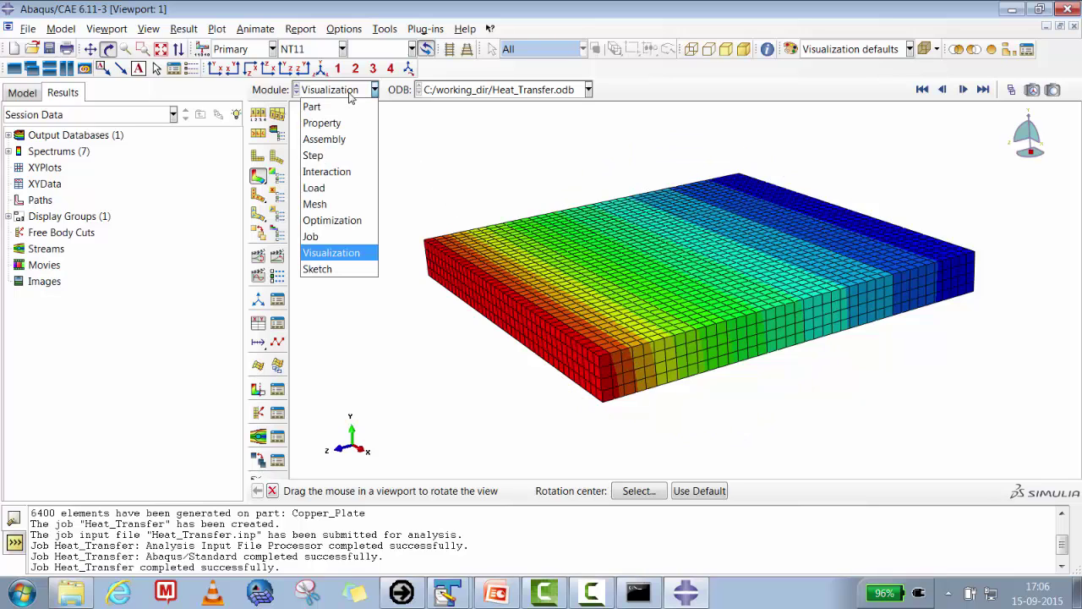
pyautogui.click(313, 155)
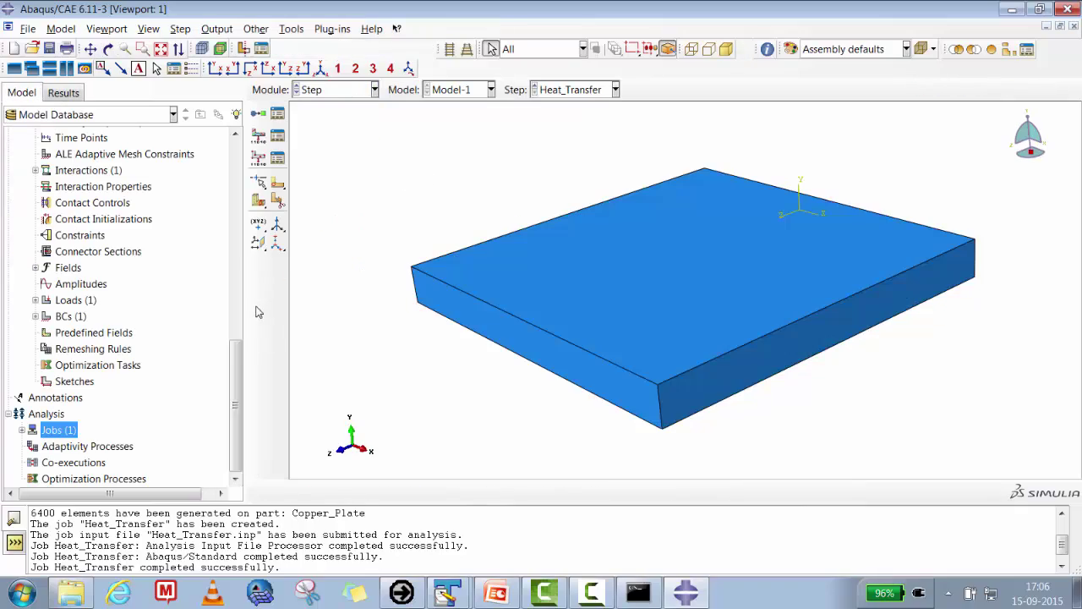
pyautogui.scroll(1, 238, 335)
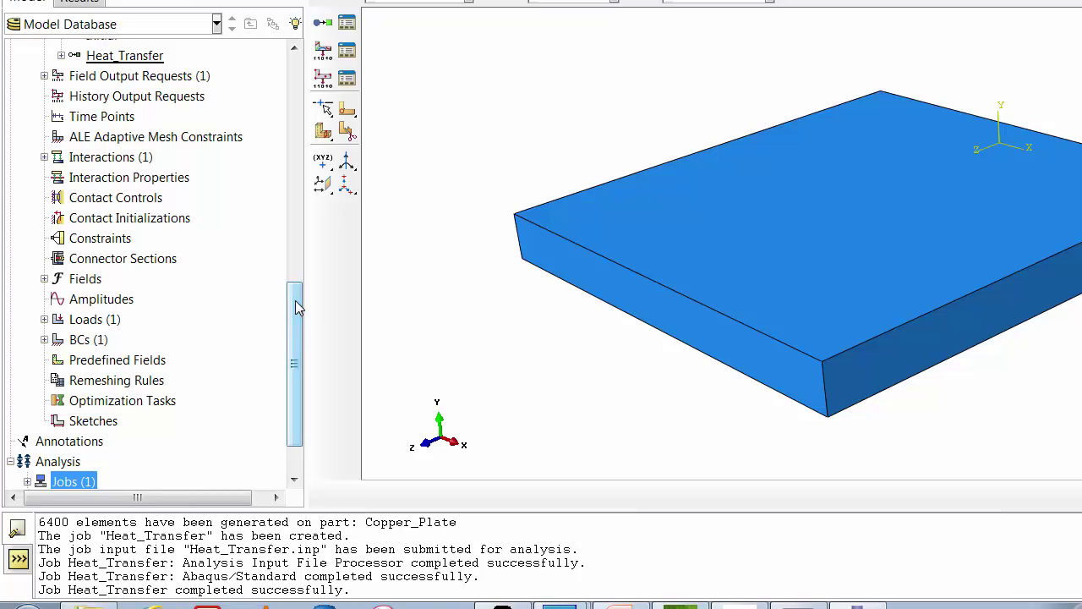
pyautogui.click(113, 158)
pyautogui.rightClick(116, 159)
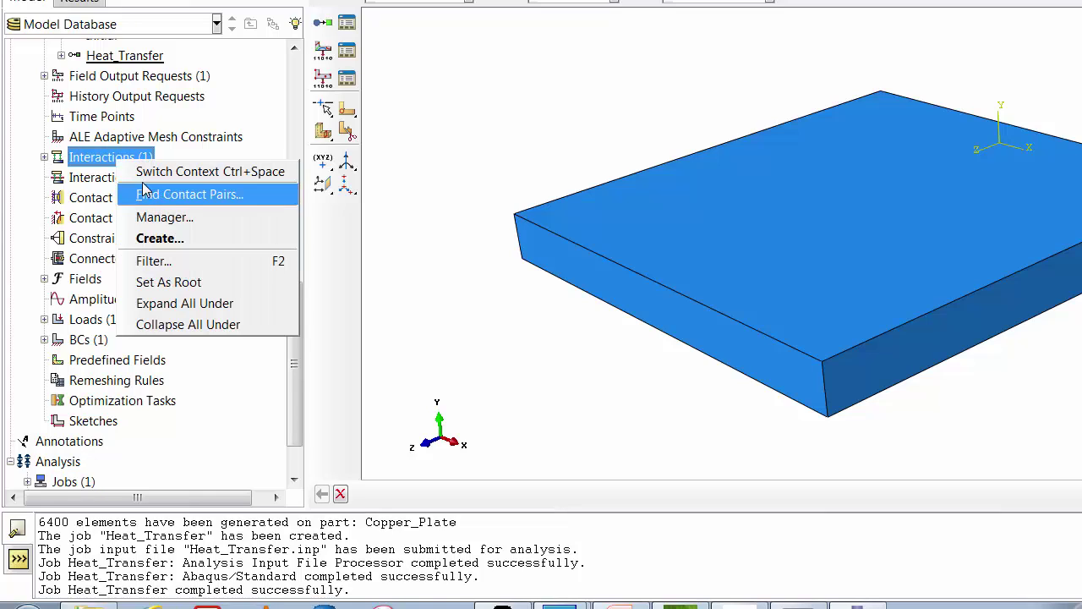
pyautogui.click(43, 157)
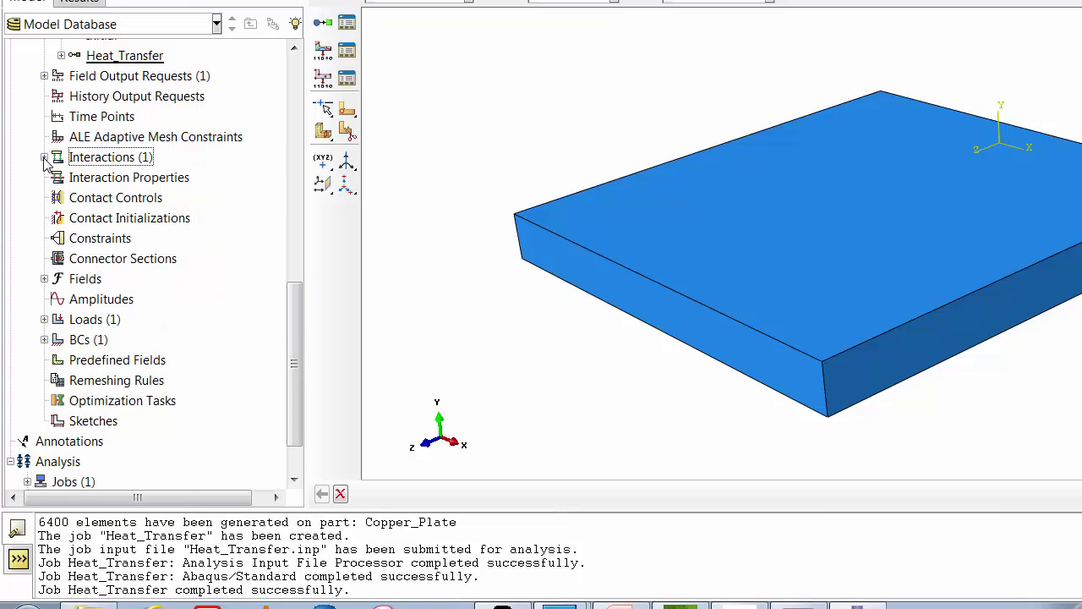
pyautogui.click(44, 157)
pyautogui.click(77, 178)
pyautogui.rightClick(77, 178)
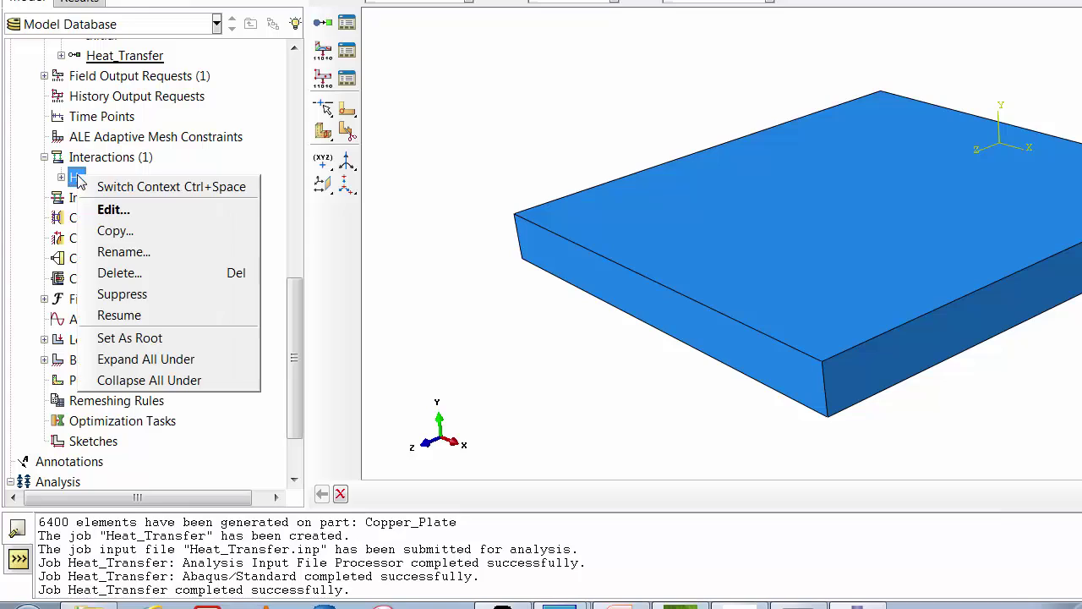
pyautogui.click(103, 208)
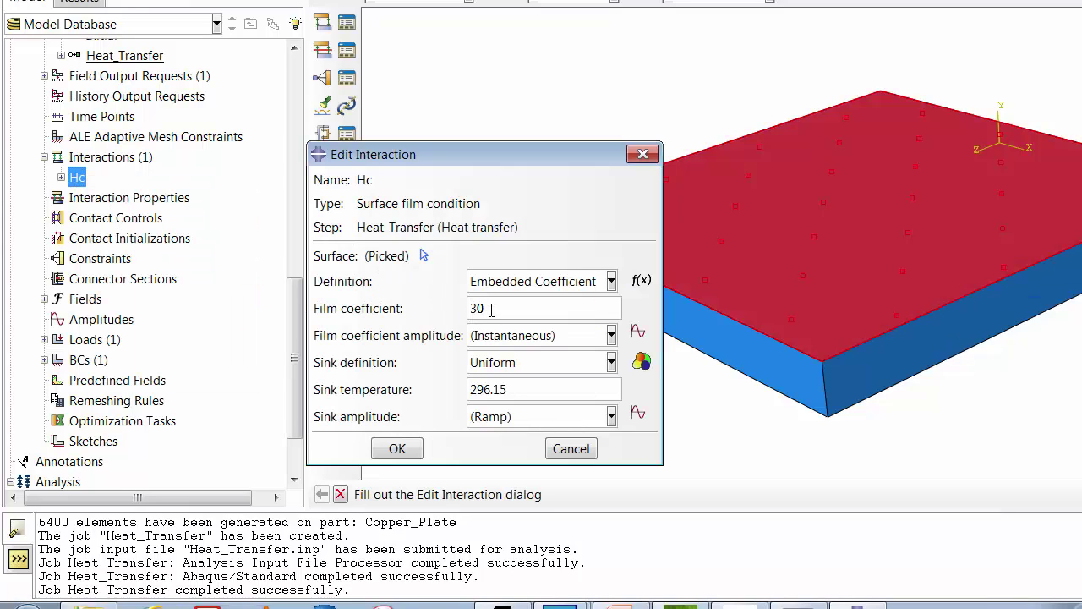
pyautogui.write('0')
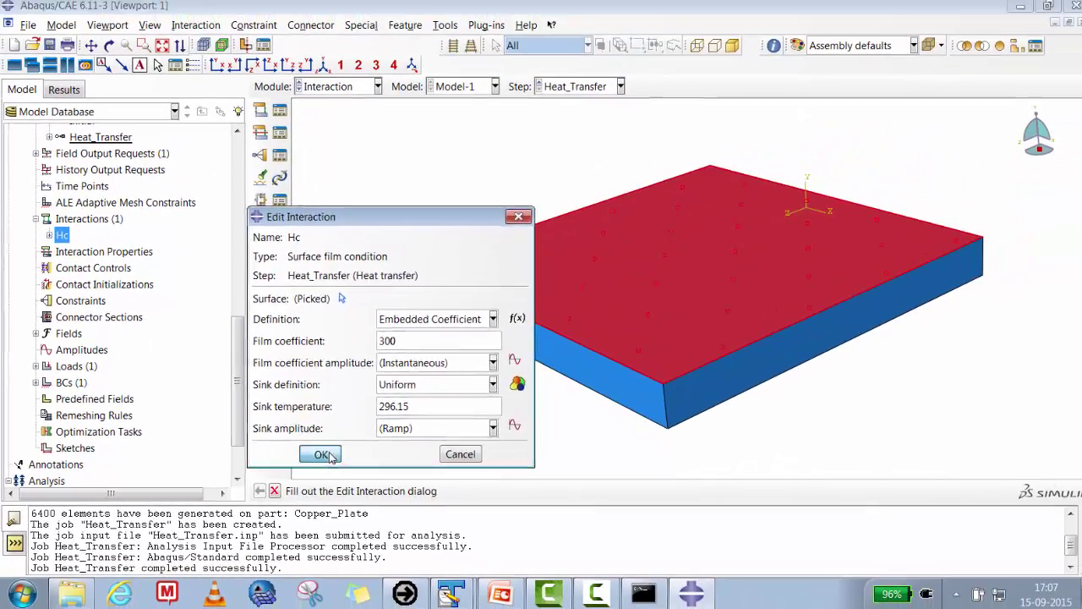
pyautogui.click(397, 448)
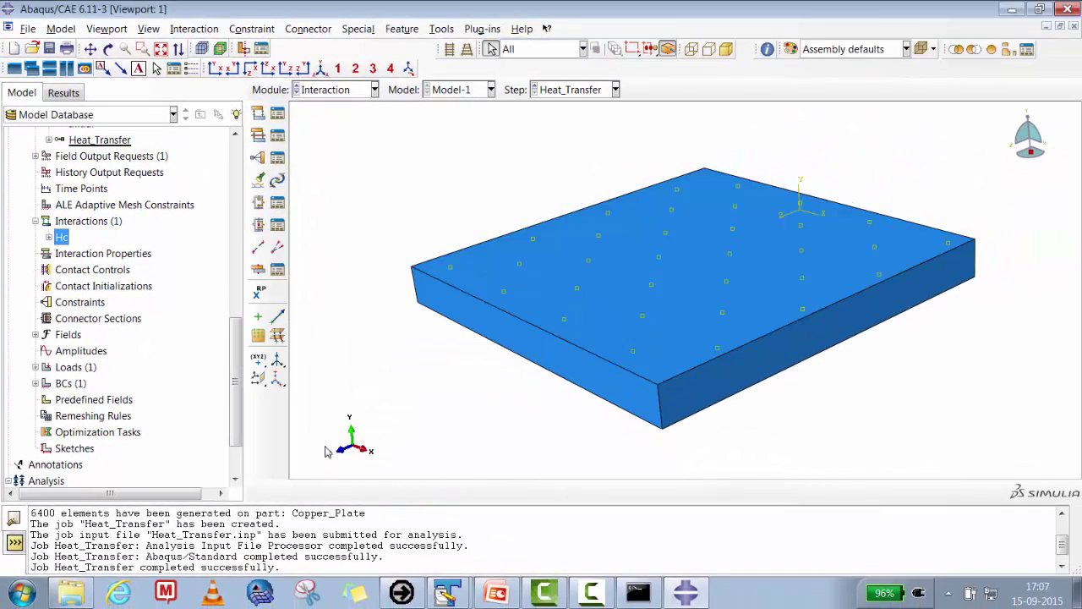
# Step: Resubmit the Heat_Transfer job, overwriting its existing files and continuing without history output
pyautogui.moveTo(236, 380); pyautogui.dragTo(250, 410)
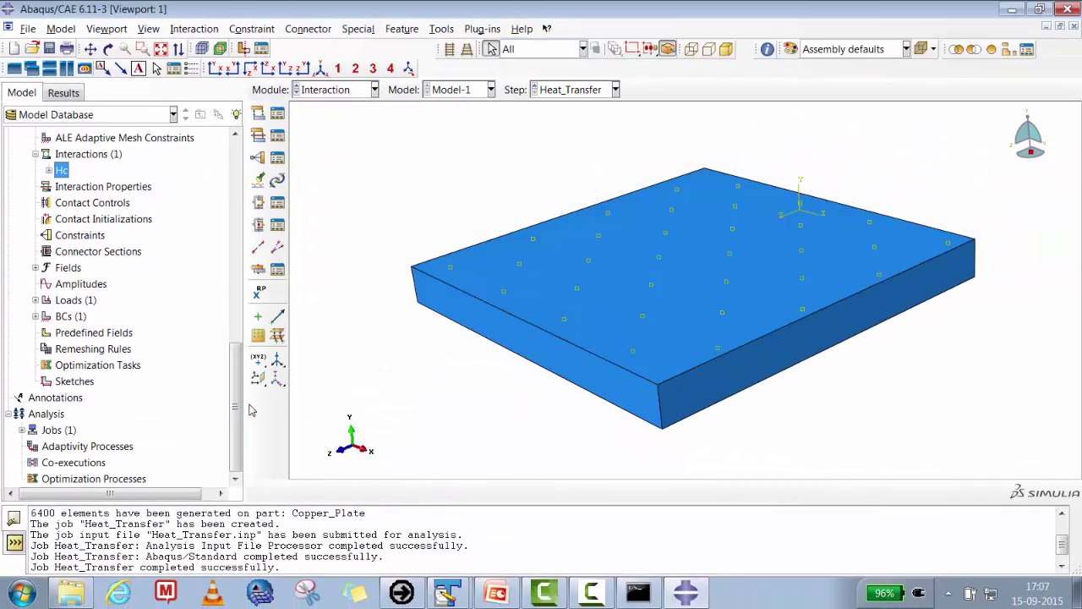
pyautogui.click(72, 432)
pyautogui.rightClick(73, 432)
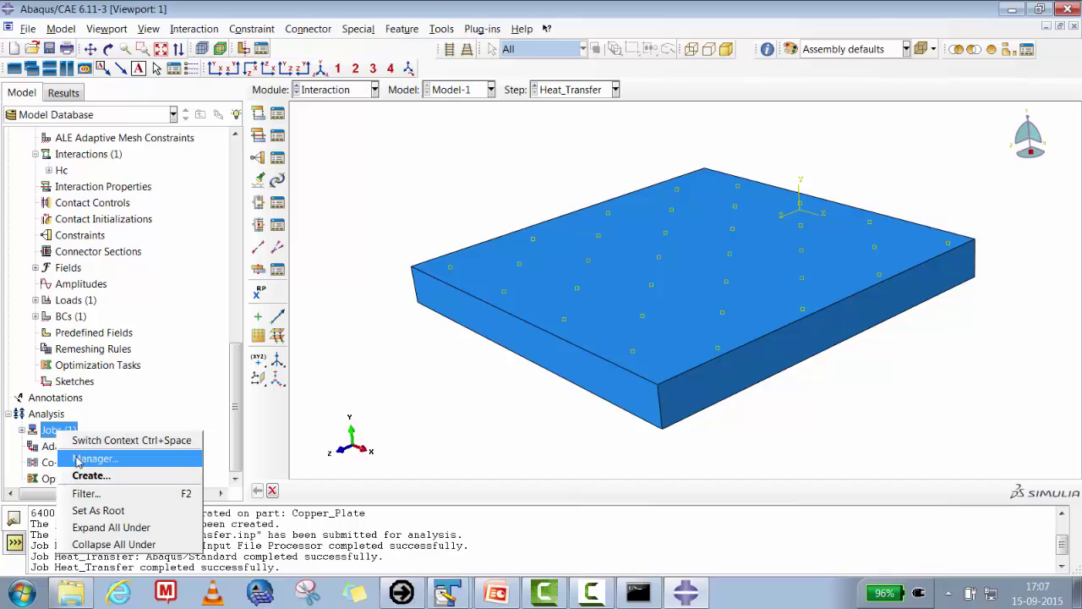
pyautogui.click(81, 461)
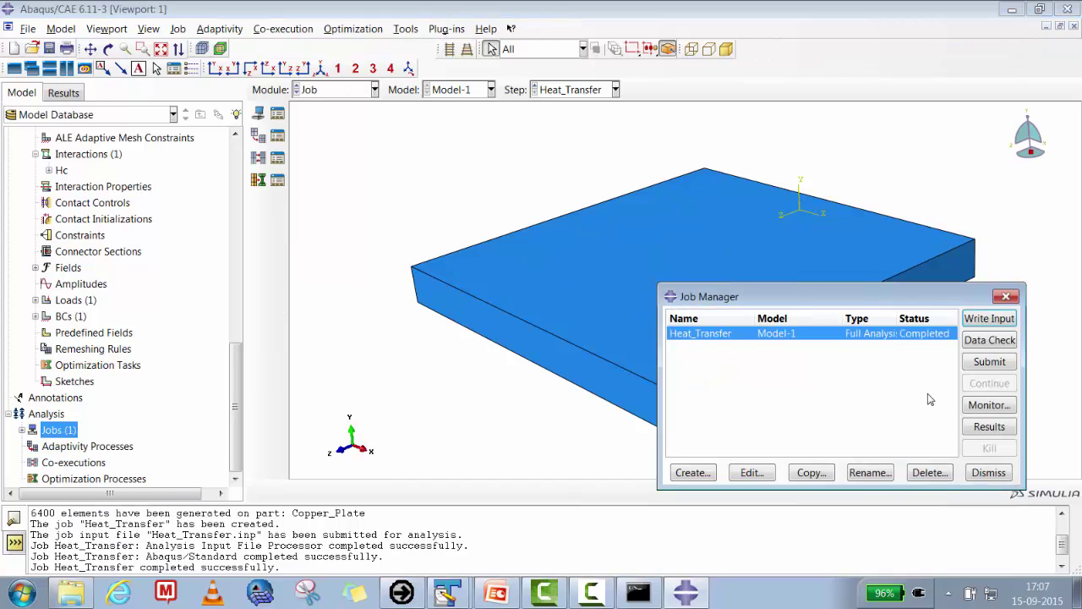
pyautogui.click(978, 370)
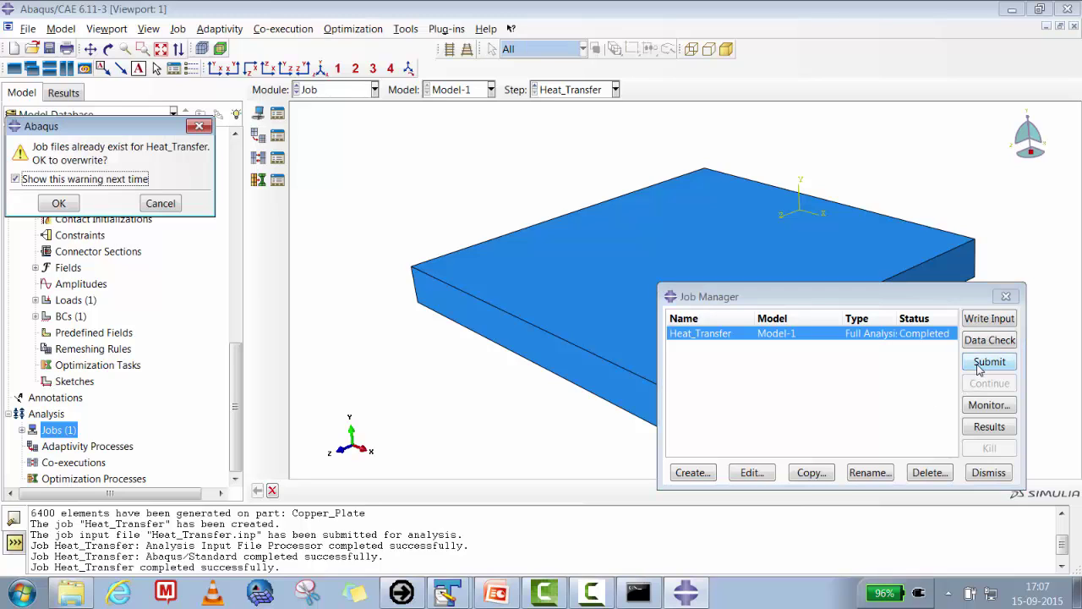
pyautogui.click(69, 207)
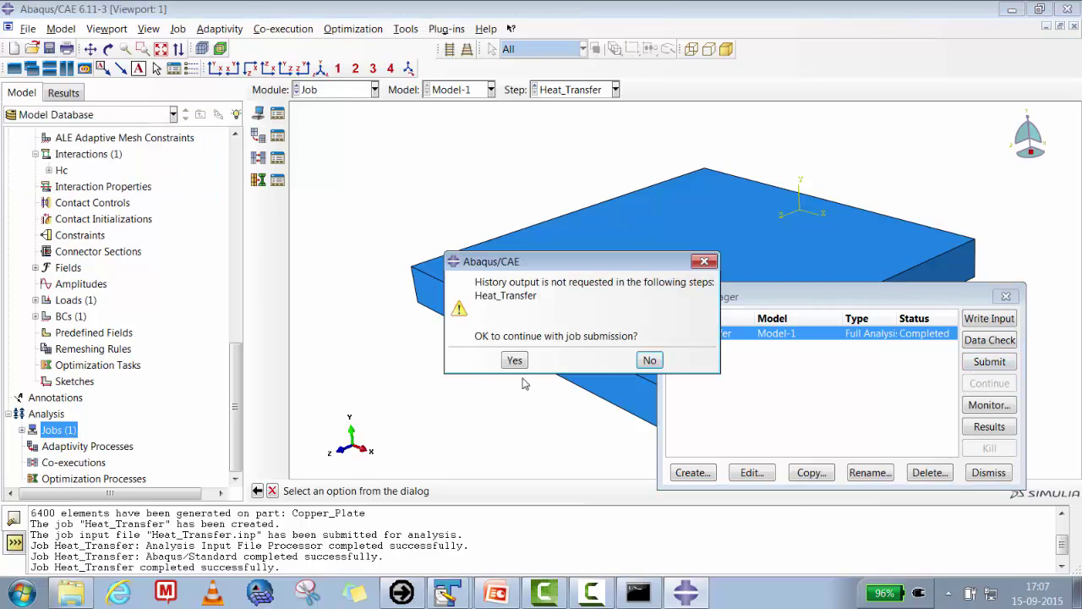
pyautogui.click(515, 360)
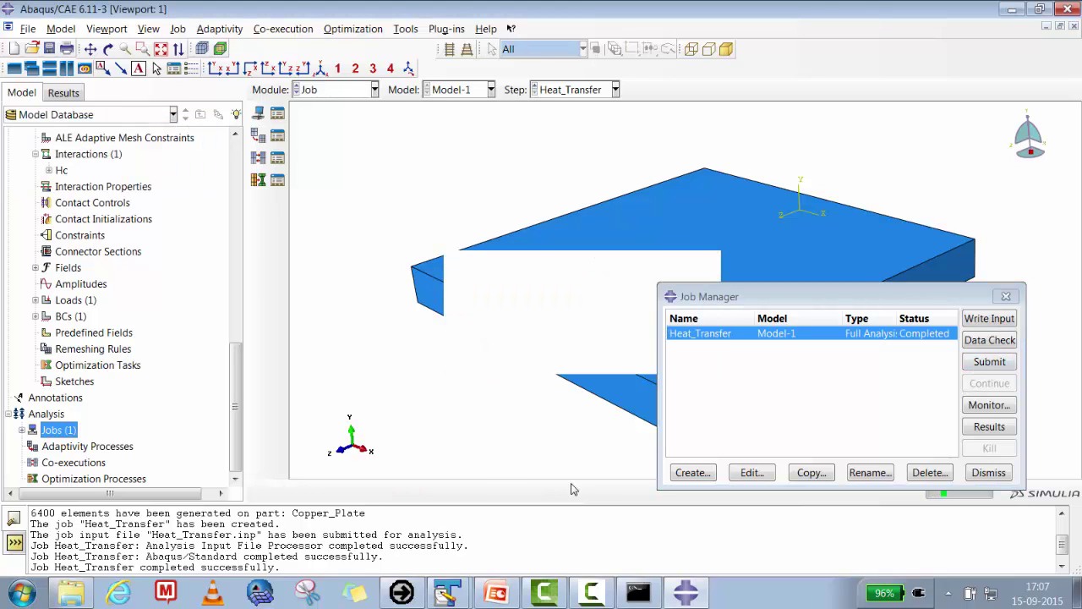
pyautogui.click(592, 592)
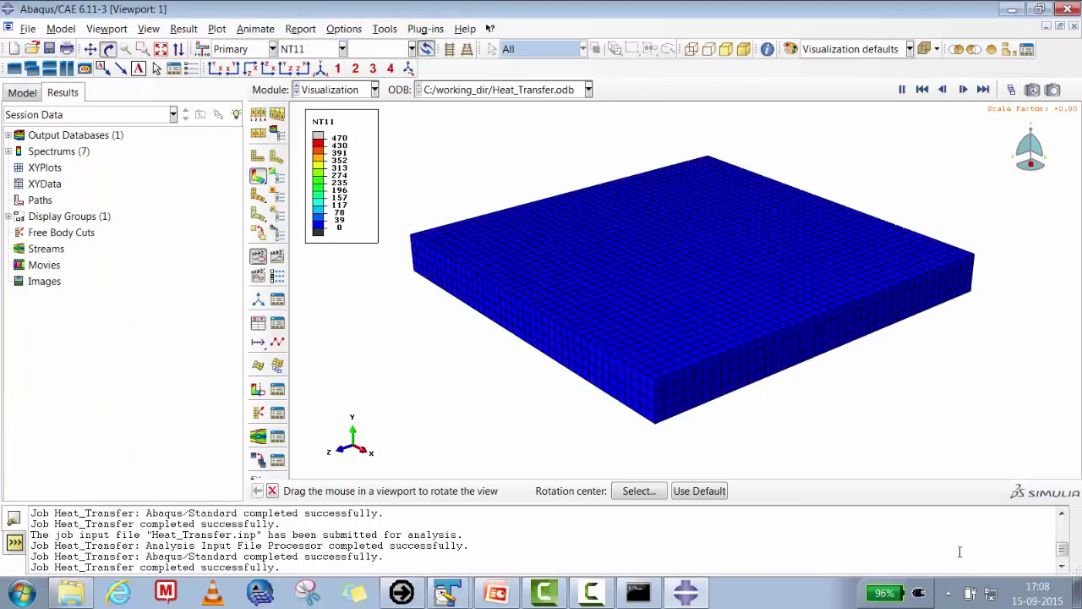
# Step: Play the time-history animation of the NT11 contours on the plate, then stop it
pyautogui.moveTo(592, 397); pyautogui.dragTo(592, 302)
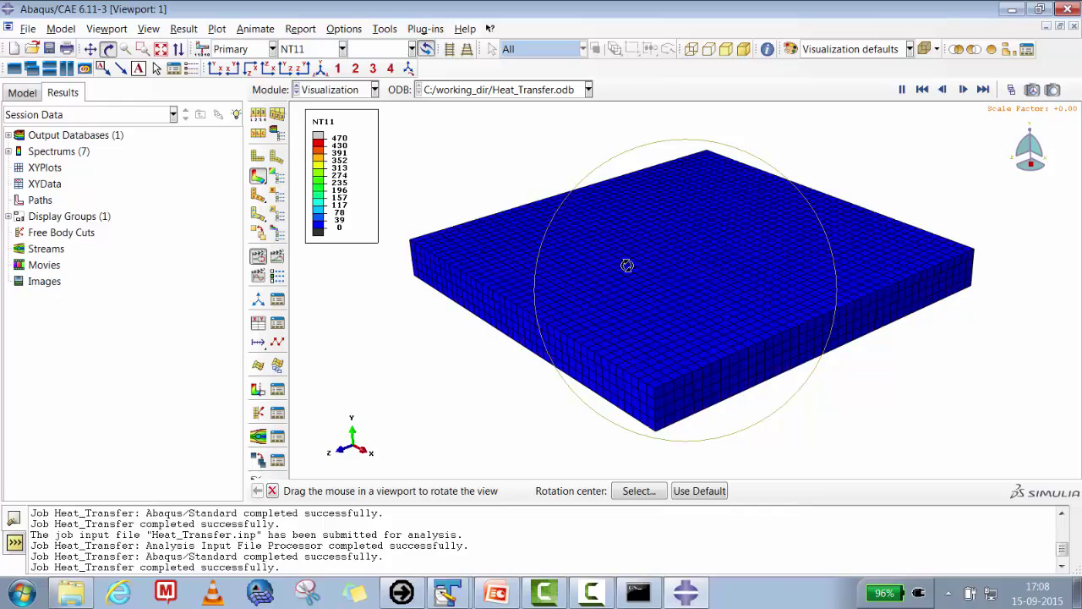
pyautogui.click(277, 257)
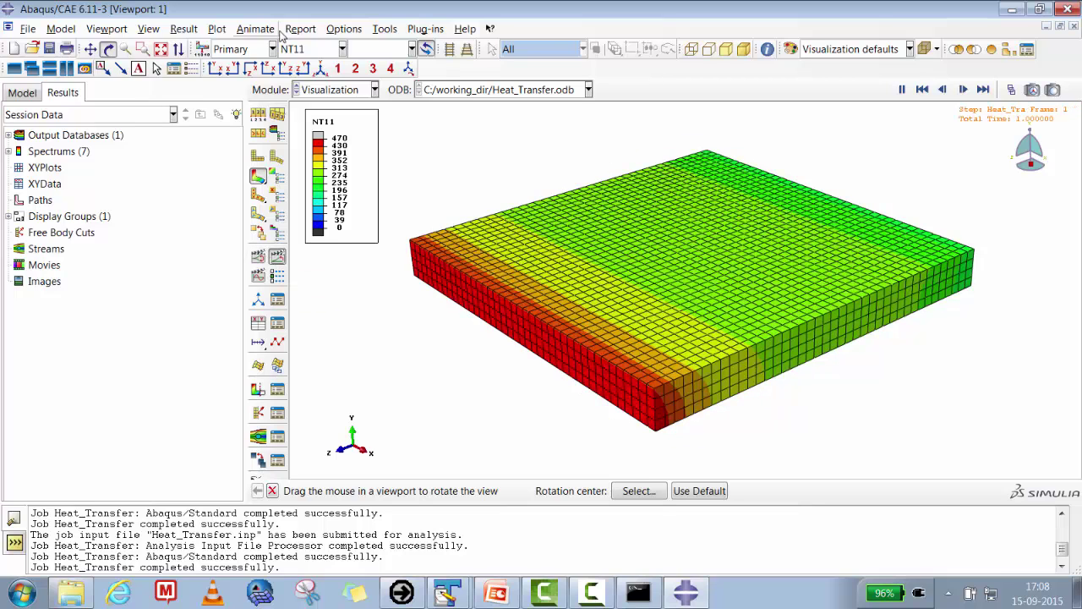
pyautogui.click(277, 256)
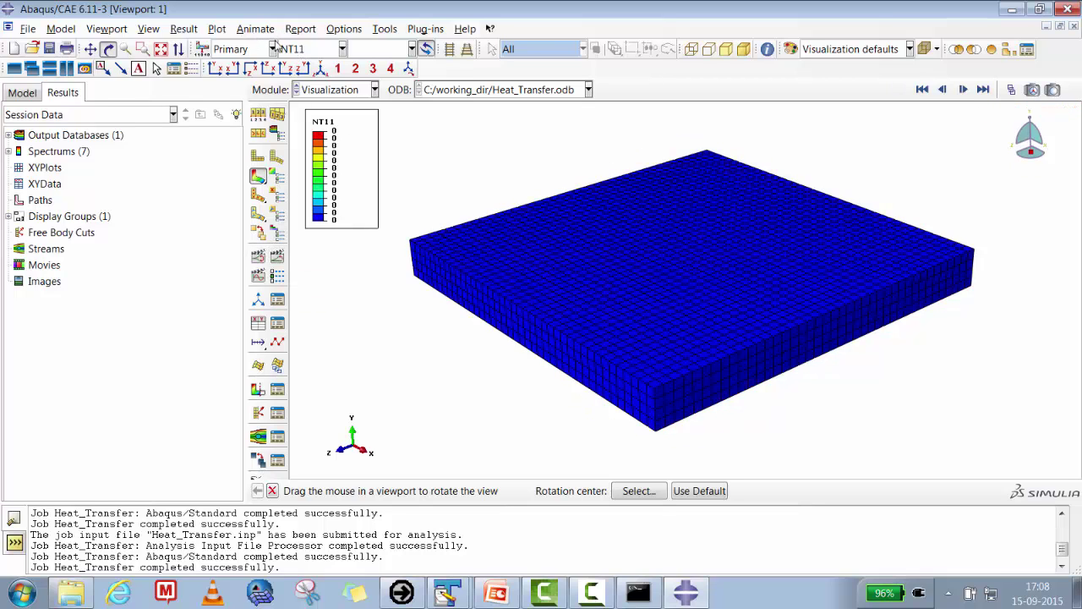
# Step: Display the Heat_Transfer step results at increment 1, step time 1.000, and inspect the NT11 contours on the plate's underside and top
pyautogui.click(183, 29)
pyautogui.click(196, 48)
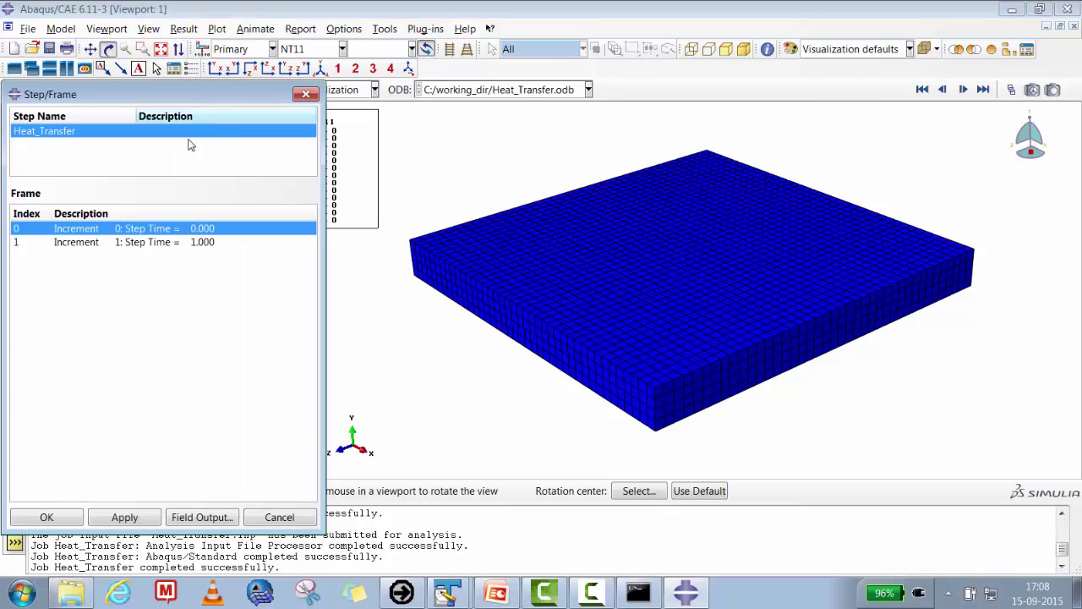
pyautogui.click(163, 243)
pyautogui.click(124, 517)
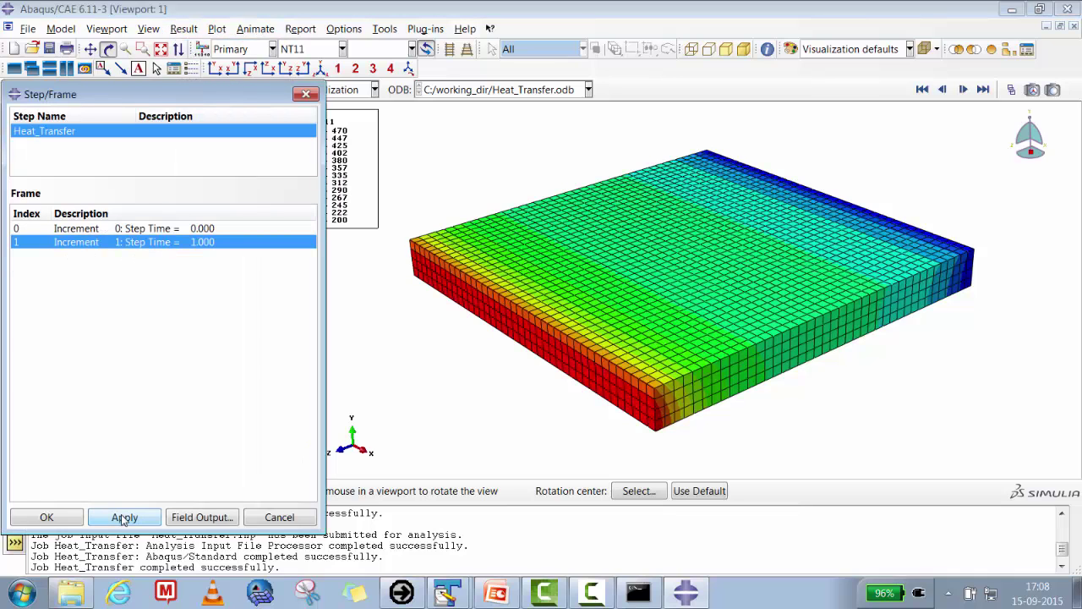
pyautogui.click(47, 517)
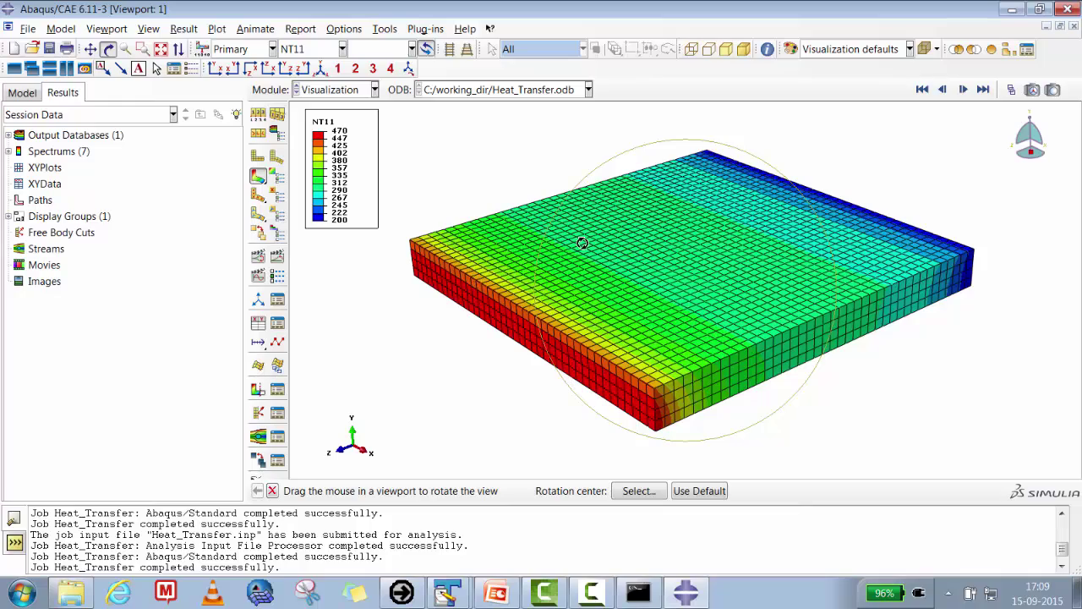
pyautogui.moveTo(780, 294); pyautogui.dragTo(655, 198)
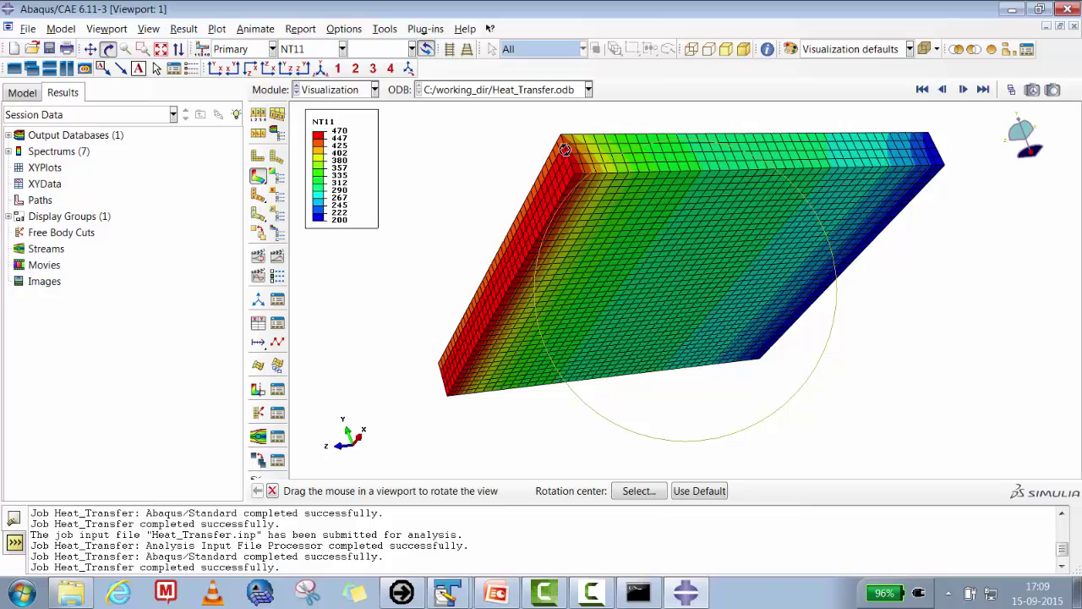
pyautogui.moveTo(786, 200); pyautogui.dragTo(672, 301)
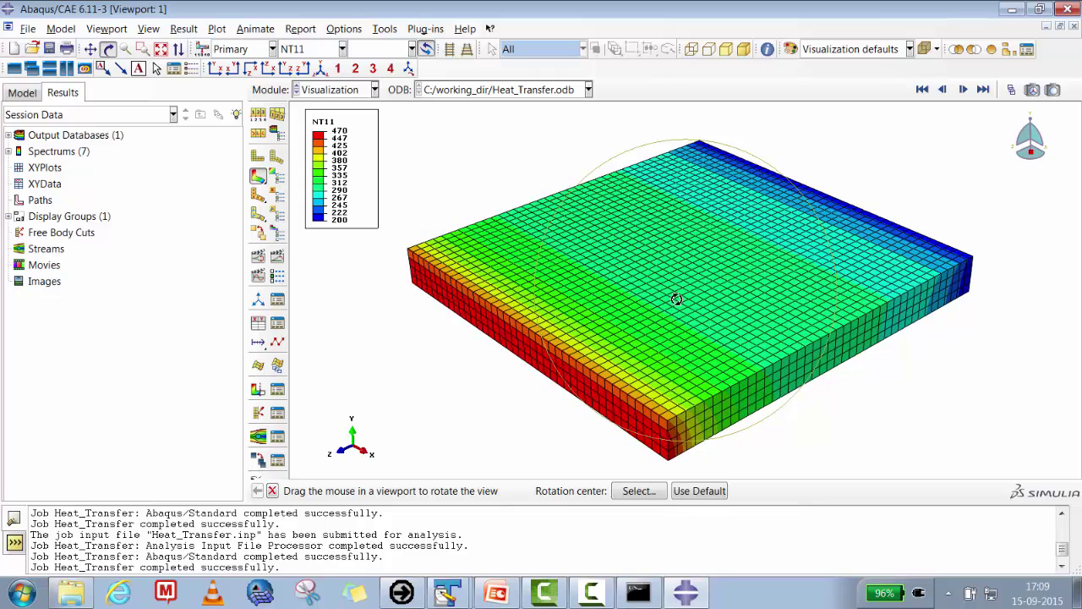